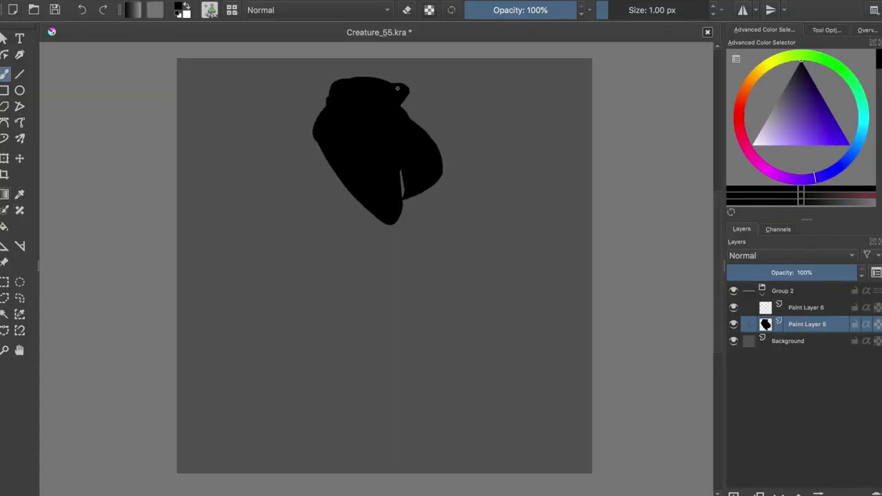
- Fill out the head mass and paint a long left arm hanging down with clawed fingers
{"action": "left_click_drag", "start_coordinate": [397, 88], "coordinate": [325, 145]}
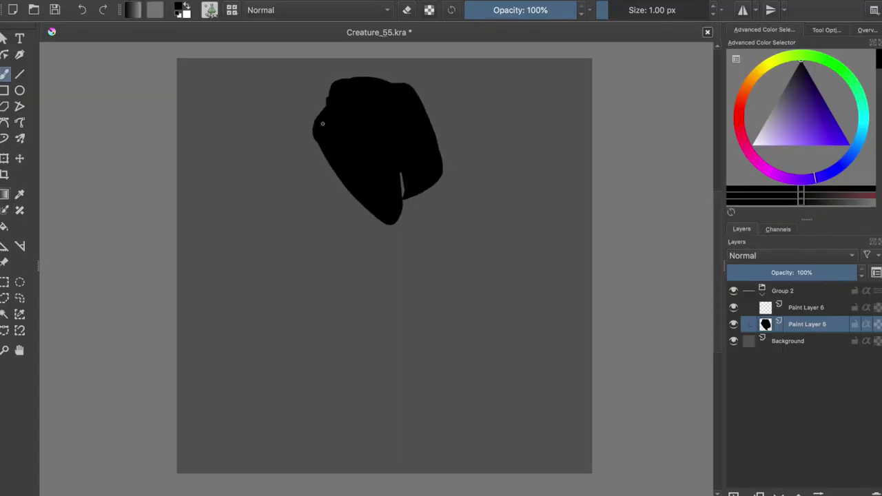
{"action": "left_click_drag", "start_coordinate": [331, 180], "coordinate": [318, 297]}
{"action": "left_click_drag", "start_coordinate": [321, 234], "coordinate": [303, 390]}
{"action": "mouse_move", "coordinate": [314, 358]}
{"action": "left_mouse_down"}
{"action": "mouse_move", "coordinate": [308, 398]}
{"action": "mouse_move", "coordinate": [323, 410]}
{"action": "mouse_move", "coordinate": [318, 424]}
{"action": "left_mouse_up"}
{"action": "left_click_drag", "start_coordinate": [312, 385], "coordinate": [314, 427]}
{"action": "left_click_drag", "start_coordinate": [308, 392], "coordinate": [306, 422]}
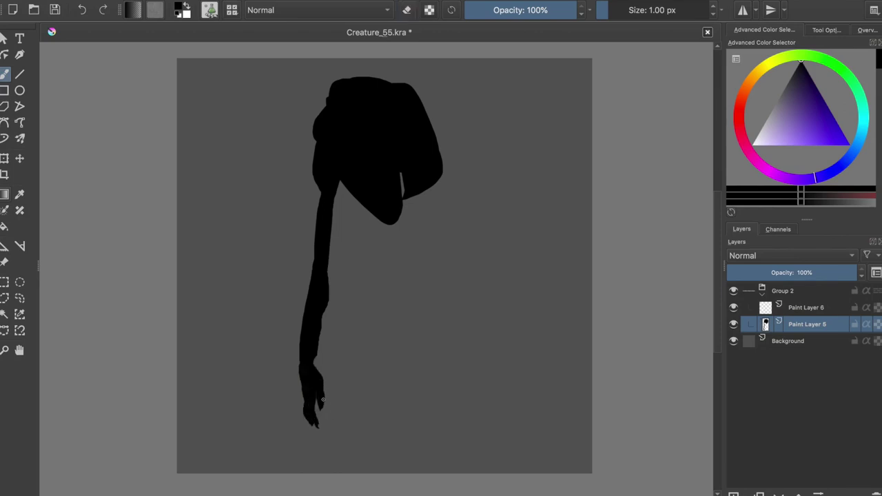
- Paint the right arm reaching out from the head, with a clawed forearm hanging down
{"action": "key", "text": "e"}
{"action": "key", "text": "e"}
{"action": "left_click_drag", "start_coordinate": [404, 176], "coordinate": [414, 213]}
{"action": "left_click_drag", "start_coordinate": [419, 98], "coordinate": [548, 135]}
{"action": "mouse_move", "coordinate": [431, 118]}
{"action": "left_mouse_down"}
{"action": "mouse_move", "coordinate": [535, 143]}
{"action": "mouse_move", "coordinate": [459, 178]}
{"action": "left_mouse_up"}
{"action": "key", "text": "ctrl+z"}
{"action": "key", "text": "ctrl+z"}
{"action": "mouse_move", "coordinate": [492, 135]}
{"action": "left_mouse_down"}
{"action": "mouse_move", "coordinate": [476, 191]}
{"action": "mouse_move", "coordinate": [483, 220]}
{"action": "left_mouse_up"}
{"action": "left_click_drag", "start_coordinate": [484, 176], "coordinate": [492, 204]}
- Paint the long torso, hips, and both legs with feet, filling the left shoulder and torso edge
{"action": "left_click_drag", "start_coordinate": [434, 165], "coordinate": [459, 289]}
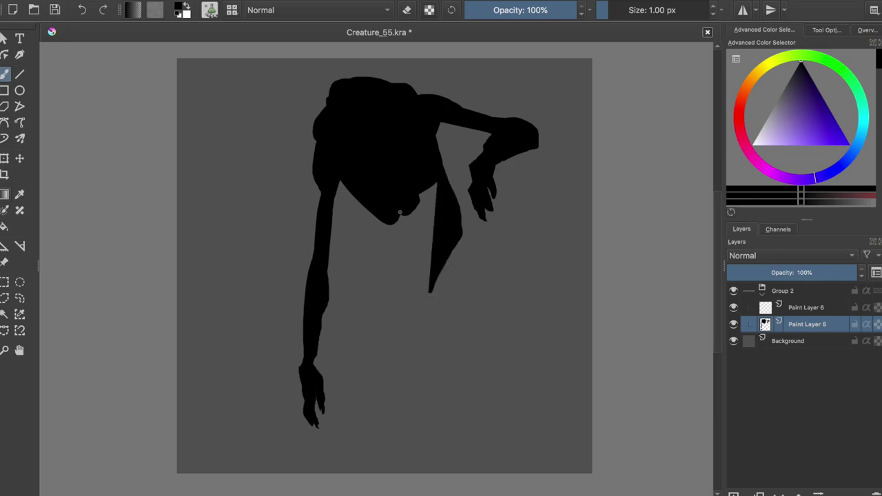
{"action": "left_click_drag", "start_coordinate": [386, 183], "coordinate": [434, 290]}
{"action": "left_click_drag", "start_coordinate": [442, 217], "coordinate": [447, 359]}
{"action": "mouse_move", "coordinate": [389, 239]}
{"action": "left_mouse_down"}
{"action": "mouse_move", "coordinate": [433, 277]}
{"action": "mouse_move", "coordinate": [448, 403]}
{"action": "left_mouse_up"}
{"action": "left_click_drag", "start_coordinate": [410, 379], "coordinate": [417, 410]}
{"action": "left_click_drag", "start_coordinate": [445, 383], "coordinate": [445, 413]}
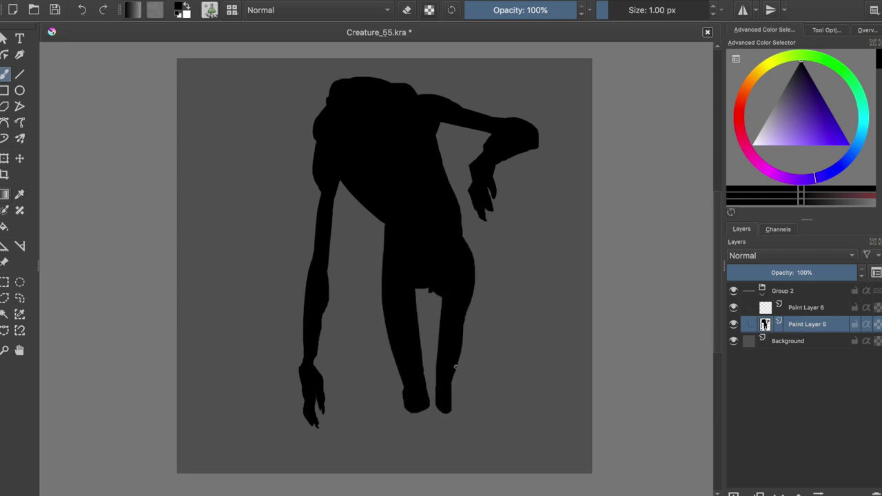
{"action": "left_click_drag", "start_coordinate": [344, 183], "coordinate": [331, 262]}
{"action": "left_click_drag", "start_coordinate": [382, 217], "coordinate": [381, 260]}
- Scale the whole figure down toward the top-left and repaint the lower leg as a pointed shape
{"action": "key", "text": "ctrl+t"}
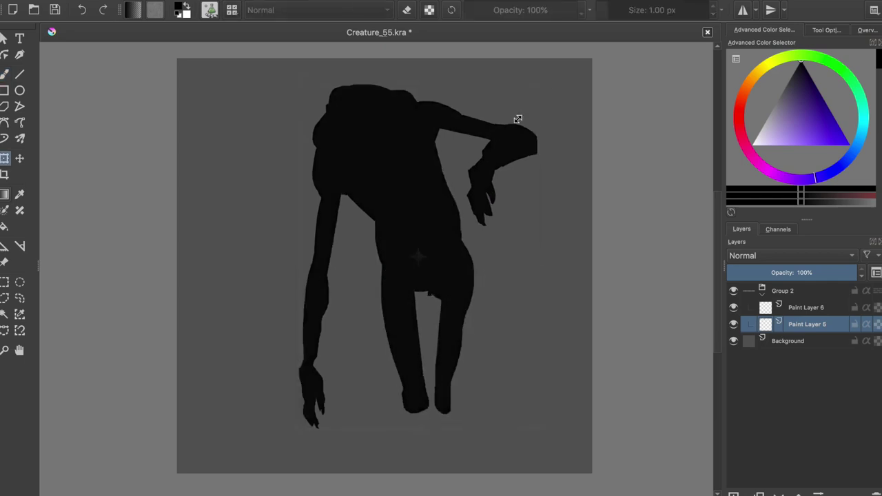
{"action": "left_click_drag", "start_coordinate": [539, 427], "coordinate": [502, 372]}
{"action": "key", "text": "Return"}
{"action": "mouse_move", "coordinate": [412, 347]}
{"action": "left_mouse_down"}
{"action": "mouse_move", "coordinate": [389, 364]}
{"action": "mouse_move", "coordinate": [372, 433]}
{"action": "mouse_move", "coordinate": [356, 452]}
{"action": "mouse_move", "coordinate": [384, 464]}
{"action": "left_mouse_up"}
{"action": "key", "text": "ctrl+z"}
{"action": "key", "text": "ctrl+z"}
{"action": "left_click_drag", "start_coordinate": [404, 350], "coordinate": [366, 431]}
{"action": "mouse_move", "coordinate": [403, 365]}
{"action": "left_mouse_down"}
{"action": "mouse_move", "coordinate": [358, 452]}
{"action": "mouse_move", "coordinate": [407, 468]}
{"action": "left_mouse_up"}
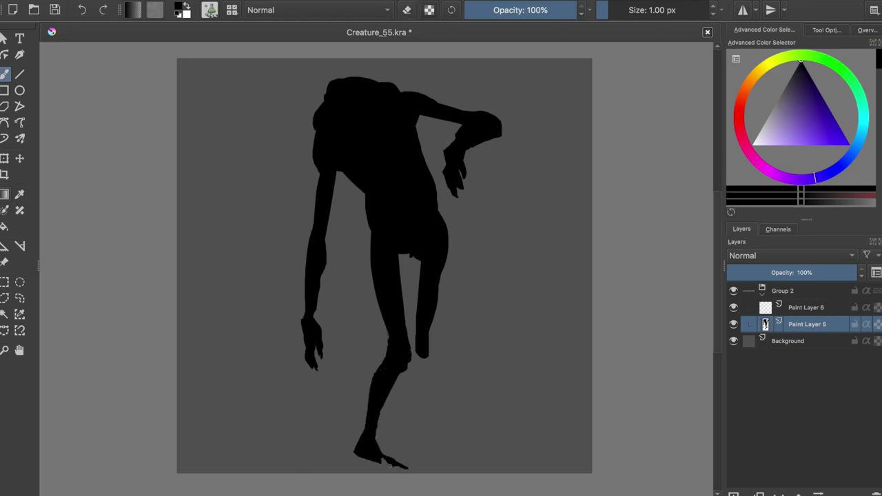
- Extend the right leg into a shin with a toed foot, reshape the foot, and save
{"action": "left_click_drag", "start_coordinate": [420, 339], "coordinate": [432, 427]}
{"action": "left_click_drag", "start_coordinate": [428, 359], "coordinate": [445, 459]}
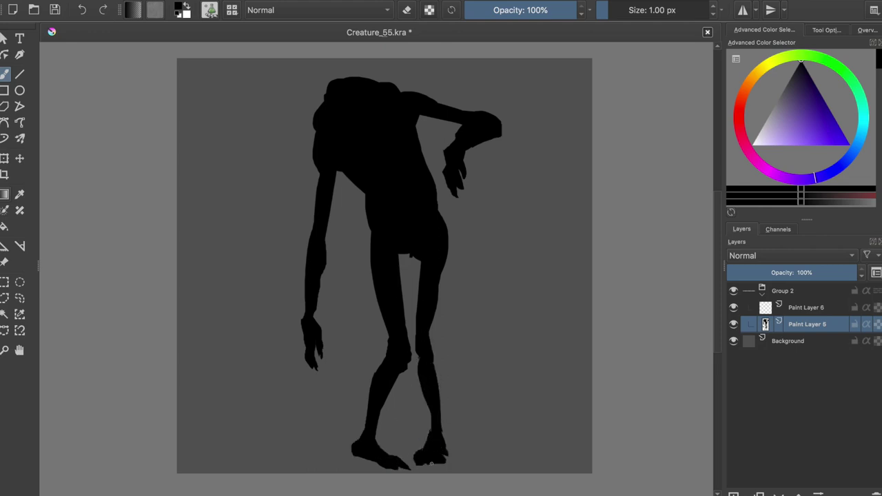
{"action": "key", "text": "e"}
{"action": "mouse_move", "coordinate": [409, 433]}
{"action": "left_mouse_down"}
{"action": "mouse_move", "coordinate": [434, 466]}
{"action": "mouse_move", "coordinate": [378, 448]}
{"action": "mouse_move", "coordinate": [396, 466]}
{"action": "mouse_move", "coordinate": [371, 451]}
{"action": "left_mouse_up"}
{"action": "key", "text": "e"}
{"action": "key", "text": "e"}
{"action": "key", "text": "e"}
{"action": "key", "text": "e"}
{"action": "key", "text": "ctrl+s"}
- Thicken the left arm's outer edge, save, and raise lightness to turn the silhouette grey
{"action": "mouse_move", "coordinate": [354, 99]}
{"action": "left_mouse_down"}
{"action": "mouse_move", "coordinate": [427, 72]}
{"action": "mouse_move", "coordinate": [448, 137]}
{"action": "mouse_move", "coordinate": [438, 200]}
{"action": "left_mouse_up"}
{"action": "key", "text": "ctrl+z"}
{"action": "key", "text": "ctrl+z"}
{"action": "key", "text": "ctrl+z"}
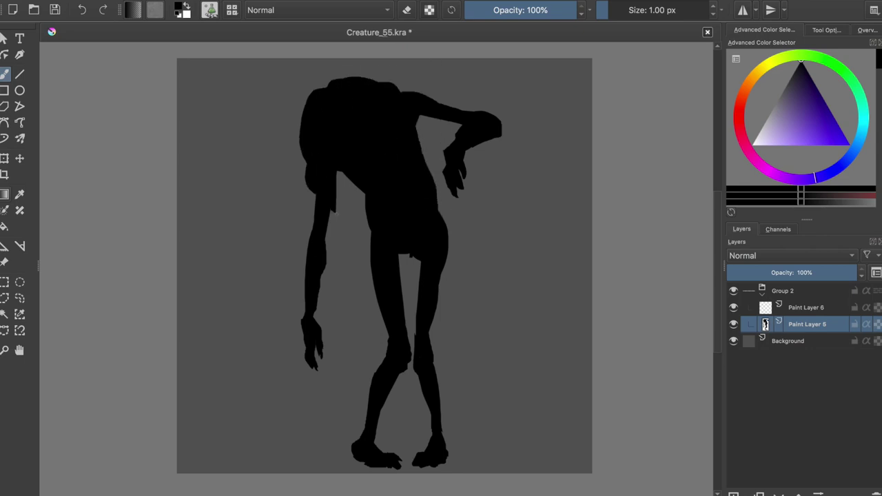
{"action": "left_click_drag", "start_coordinate": [317, 168], "coordinate": [302, 317]}
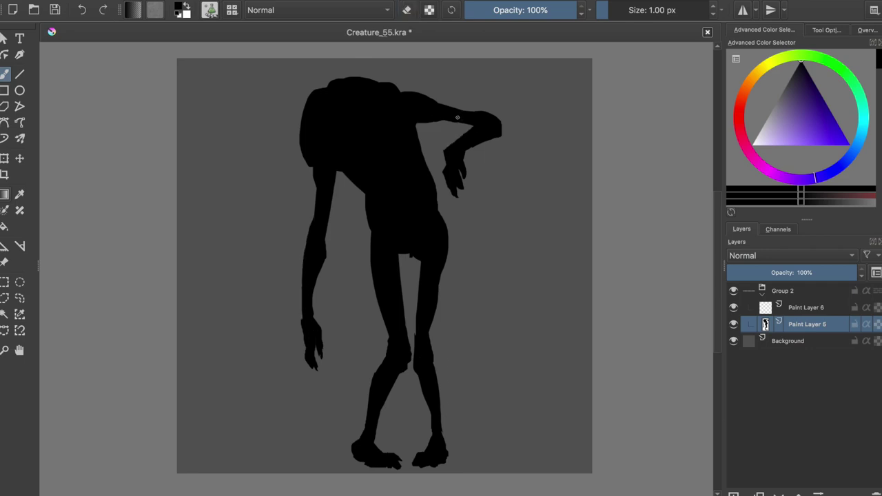
{"action": "key", "text": "ctrl+s"}
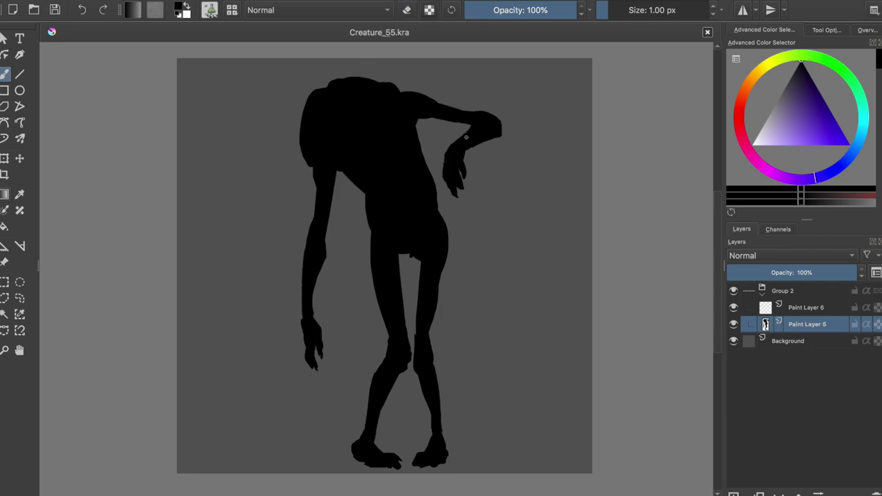
{"action": "key", "text": "ctrl+u"}
{"action": "left_click_drag", "start_coordinate": [239, 266], "coordinate": [256, 266]}
- Apply the grey lightness and give the silhouette layer a 5 px Normal stroke outline style
{"action": "key", "text": "Return"}
{"action": "right_click", "coordinate": [803, 331]}
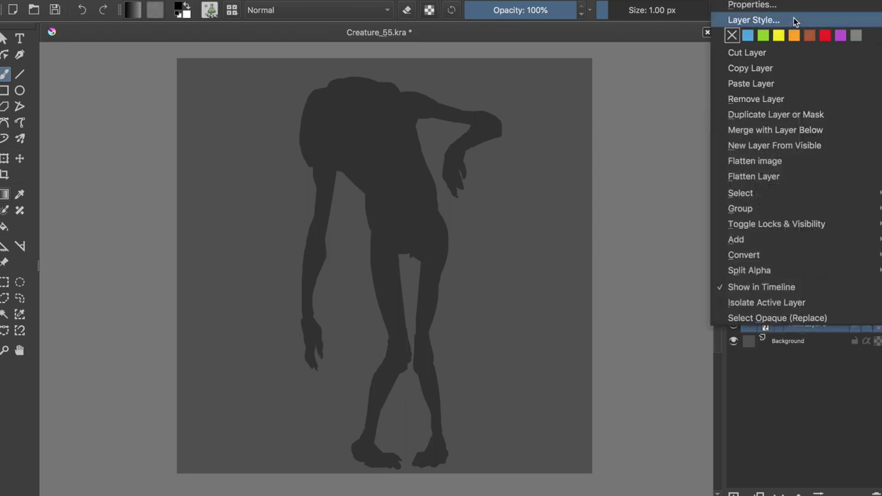
{"action": "left_click", "coordinate": [753, 20]}
{"action": "left_click", "coordinate": [512, 175]}
{"action": "left_click", "coordinate": [441, 413]}
{"action": "left_click_drag", "start_coordinate": [437, 18], "coordinate": [460, 320]}
{"action": "mouse_move", "coordinate": [489, 384]}
{"action": "left_mouse_down"}
{"action": "mouse_move", "coordinate": [468, 386]}
{"action": "mouse_move", "coordinate": [482, 386]}
{"action": "left_mouse_up"}
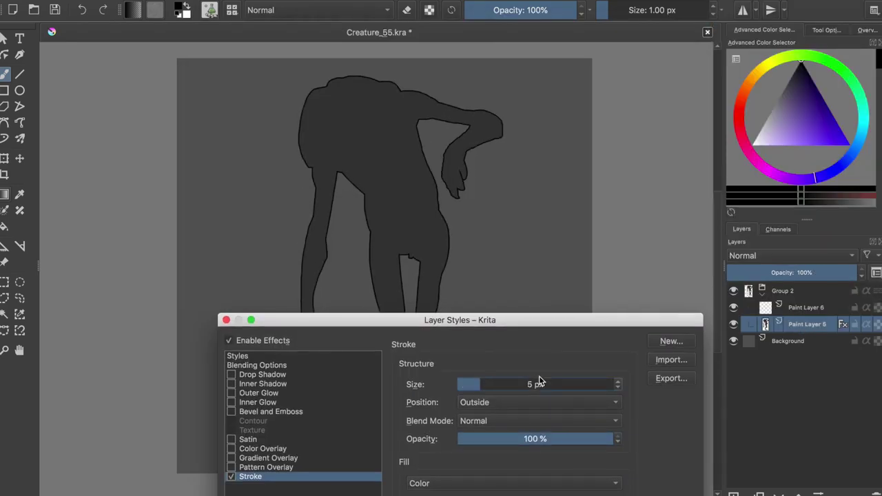
{"action": "left_click_drag", "start_coordinate": [483, 320], "coordinate": [481, 18]}
{"action": "left_click", "coordinate": [670, 445]}
- Flatten the outline stroke into its own layer and hide the silhouette copy
{"action": "left_click", "coordinate": [807, 308]}
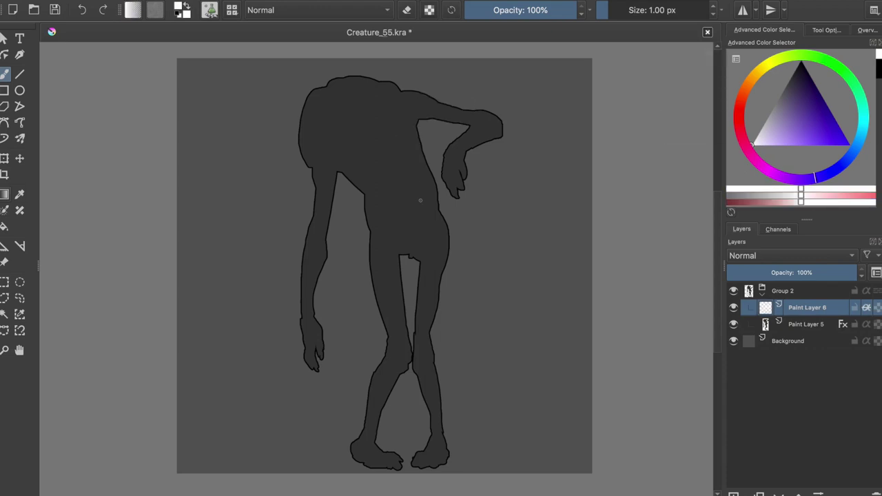
{"action": "left_click", "coordinate": [4, 314]}
{"action": "left_click", "coordinate": [404, 278]}
{"action": "key", "text": "plus"}
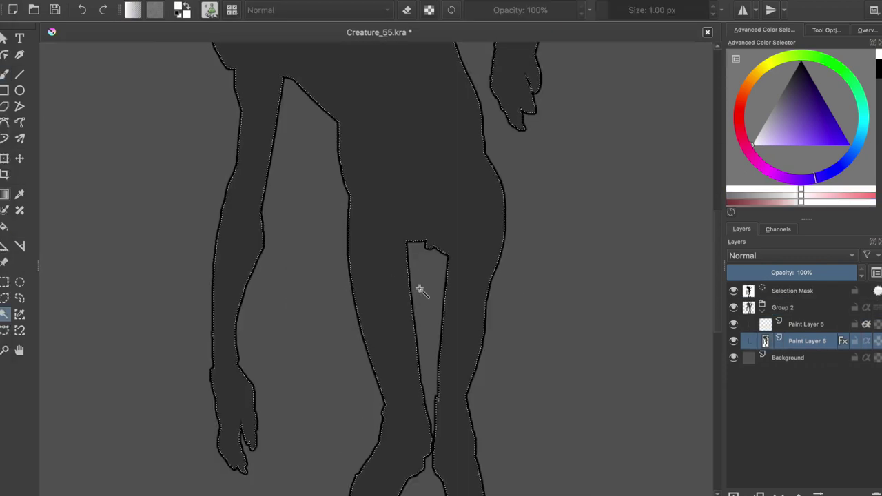
{"action": "key", "text": "2"}
{"action": "key", "text": "ctrl+j"}
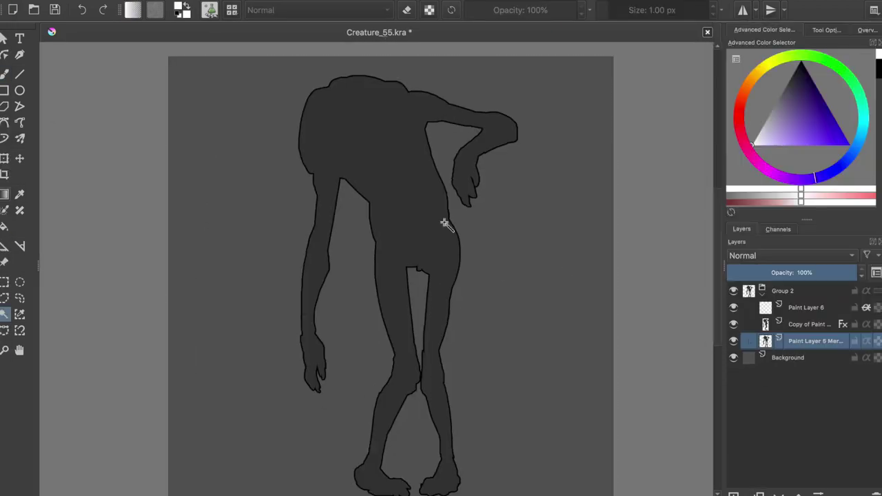
{"action": "left_click", "coordinate": [792, 358]}
{"action": "key", "text": "b"}
{"action": "key", "text": "minus"}
{"action": "left_click", "coordinate": [734, 340]}
{"action": "key", "text": "ctrl+shift+a"}
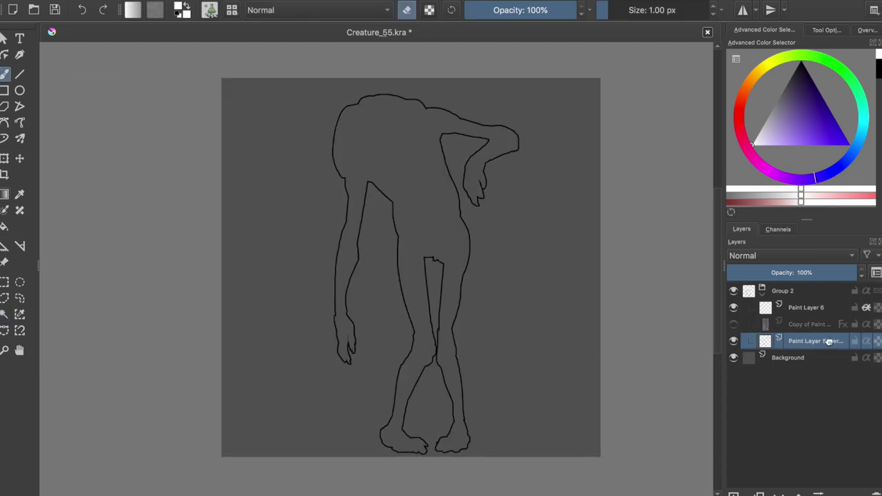
- Rename the merged outline layer 'Outline' and save
{"action": "double_click", "coordinate": [827, 341]}
{"action": "type", "text": "Outline"}
{"action": "left_click", "coordinate": [734, 324]}
{"action": "right_click", "coordinate": [817, 324]}
{"action": "key", "text": "Escape"}
{"action": "key", "text": "ctrl+s"}
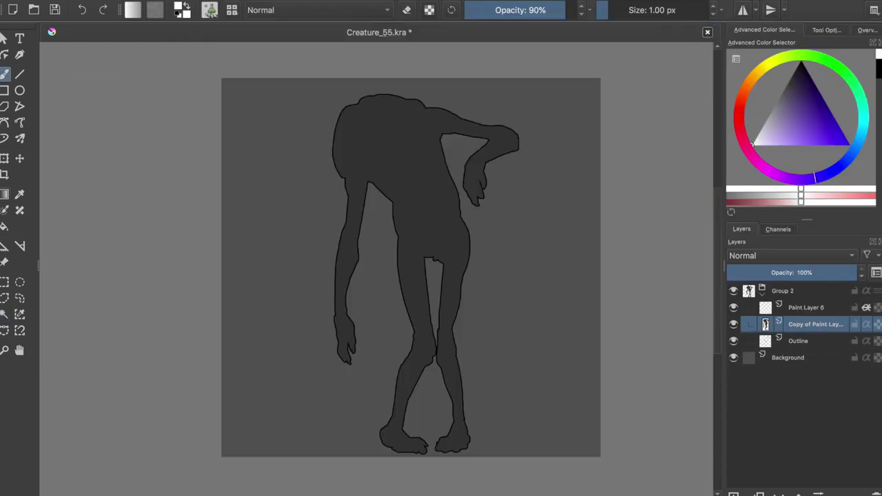
- Clear the light area from Paint Layer 6 and restore brush opacity to 100%
{"action": "left_click", "coordinate": [806, 307]}
{"action": "scroll", "coordinate": [483, 210], "scroll_direction": "up", "scroll_amount": 1}
{"action": "left_click", "coordinate": [783, 341]}
{"action": "scroll", "coordinate": [483, 210], "scroll_direction": "up", "scroll_amount": 1}
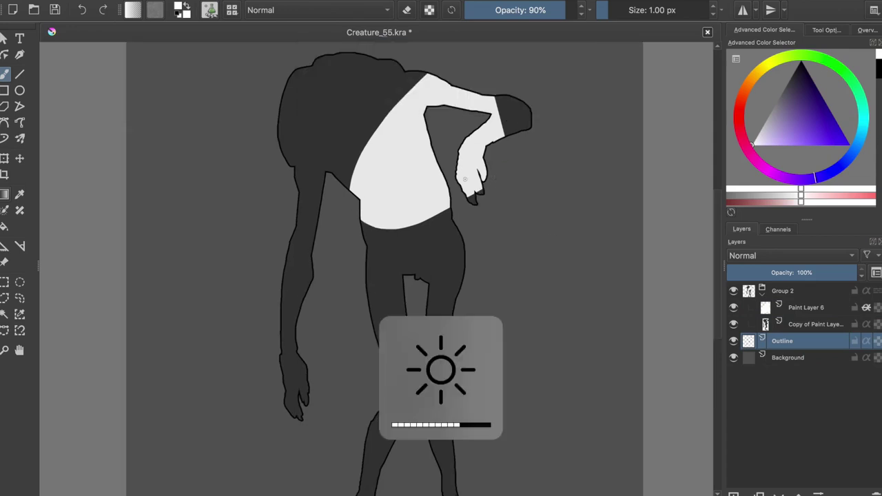
{"action": "left_click", "coordinate": [807, 308]}
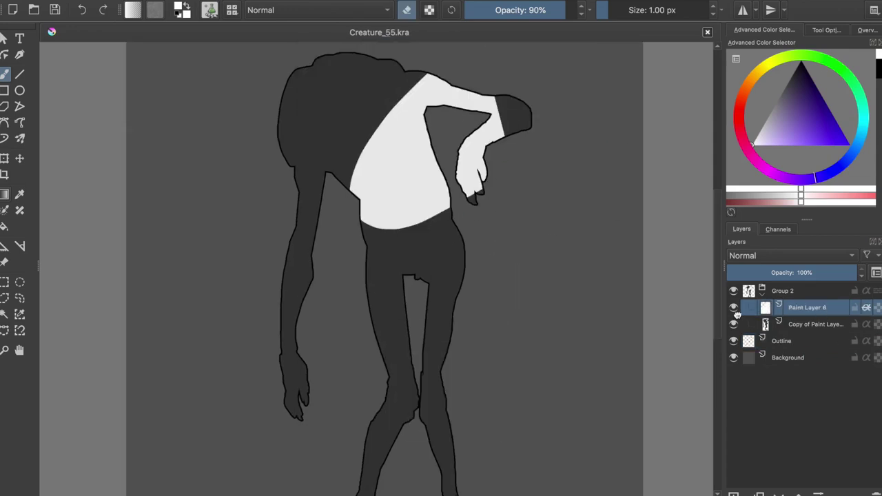
{"action": "key", "text": "e"}
{"action": "key", "text": "ctrl+z"}
{"action": "key", "text": "o"}
{"action": "key", "text": "2"}
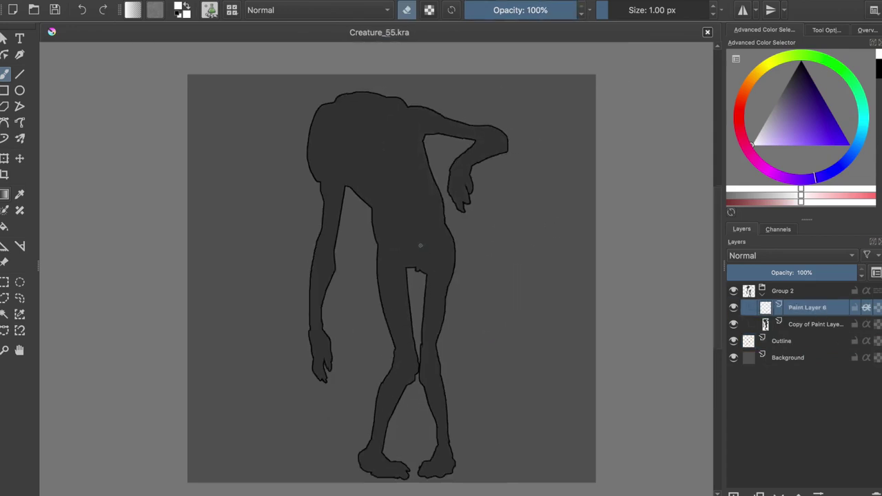
{"action": "left_click", "coordinate": [827, 323]}
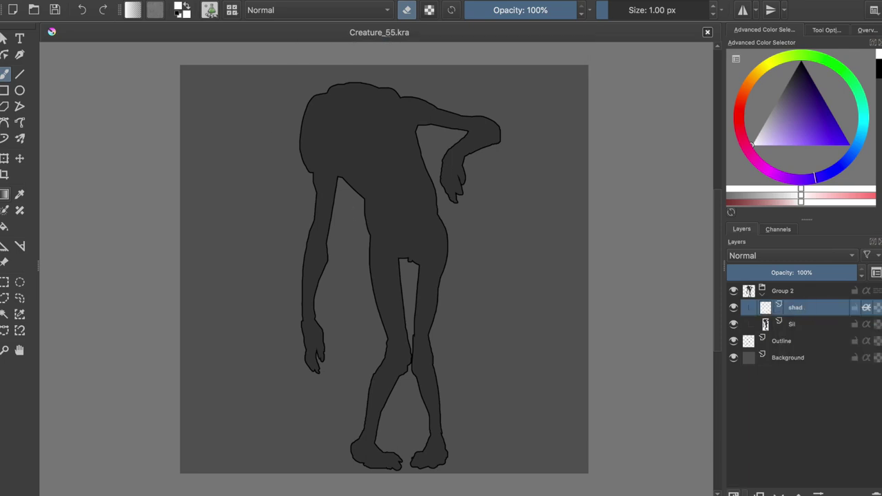
- Add a new layer named Light1 above the shad layer
{"action": "key", "text": "Insert"}
{"action": "double_click", "coordinate": [800, 307]}
{"action": "type", "text": "Light"}
{"action": "key", "text": "Return"}
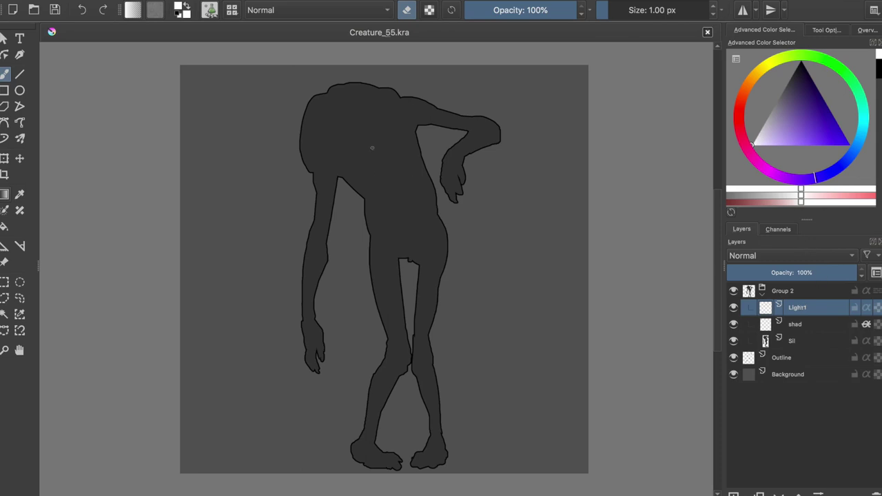
- On Light1 with alpha inheritance, brush pale rim light along head, shoulder and upper arm
{"action": "left_click_drag", "start_coordinate": [324, 90], "coordinate": [344, 117]}
{"action": "left_click", "coordinate": [866, 308]}
{"action": "mouse_move", "coordinate": [351, 86]}
{"action": "left_mouse_down"}
{"action": "mouse_move", "coordinate": [463, 145]}
{"action": "mouse_move", "coordinate": [446, 157]}
{"action": "left_mouse_up"}
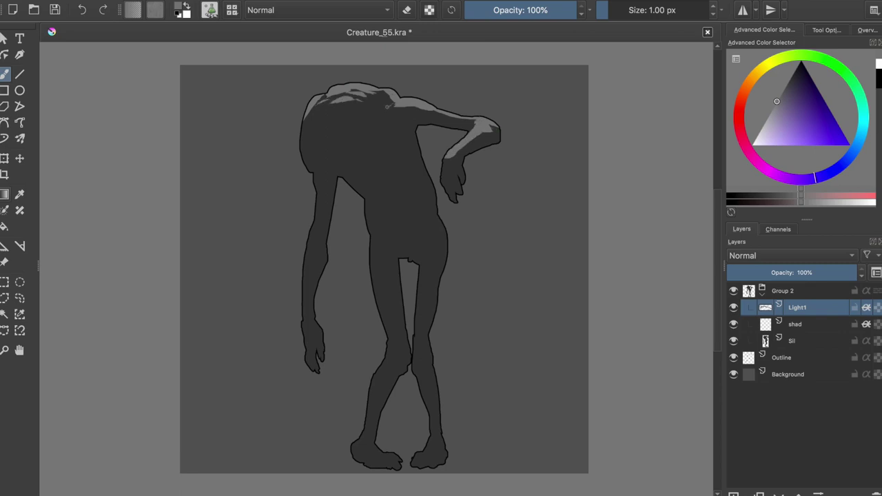
{"action": "key", "text": "ctrl+s"}
{"action": "left_click_drag", "start_coordinate": [429, 113], "coordinate": [476, 121]}
{"action": "key", "text": "e"}
{"action": "key", "text": "e"}
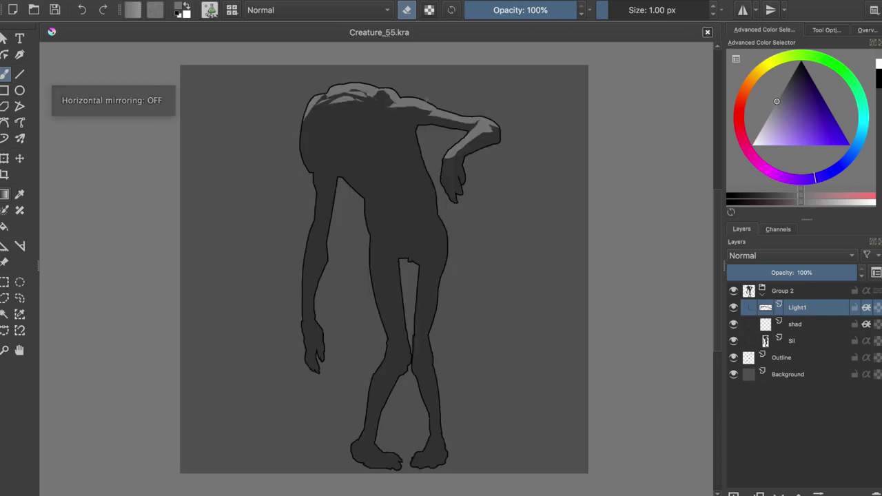
{"action": "mouse_move", "coordinate": [349, 109]}
{"action": "left_mouse_down"}
{"action": "mouse_move", "coordinate": [324, 117]}
{"action": "mouse_move", "coordinate": [329, 124]}
{"action": "left_mouse_up"}
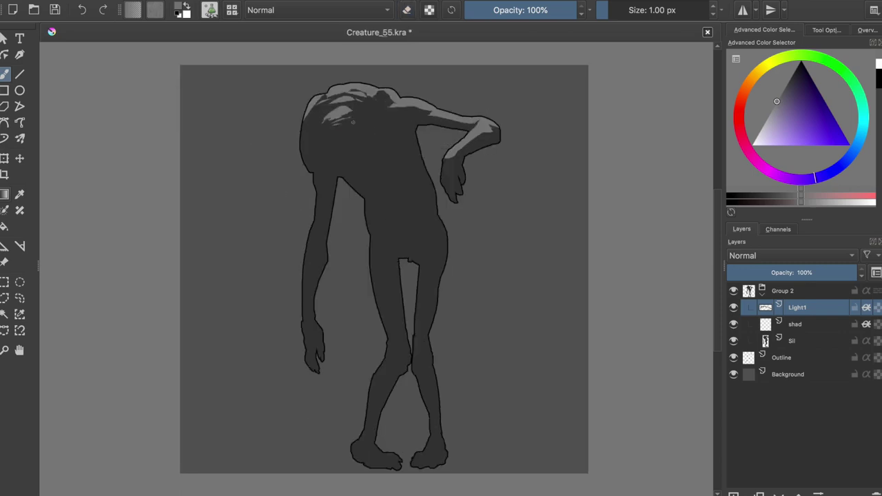
- On the shad layer, paint black shadows on the chest and trim the patch near the armpit
{"action": "left_click", "coordinate": [796, 324]}
{"action": "left_click", "coordinate": [801, 61]}
{"action": "mouse_move", "coordinate": [414, 128]}
{"action": "left_mouse_down"}
{"action": "mouse_move", "coordinate": [343, 178]}
{"action": "mouse_move", "coordinate": [359, 170]}
{"action": "left_mouse_up"}
{"action": "key", "text": "e"}
{"action": "key", "text": "e"}
{"action": "left_click_drag", "start_coordinate": [353, 153], "coordinate": [388, 160]}
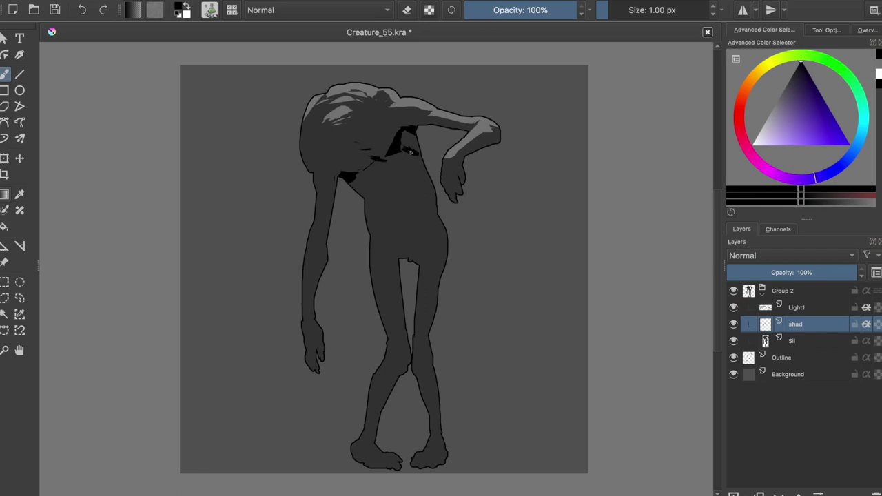
- Paint black shadows down the left arm, along the shoulder top, and over belly and pelvis
{"action": "left_click_drag", "start_coordinate": [336, 178], "coordinate": [319, 233]}
{"action": "left_click_drag", "start_coordinate": [471, 122], "coordinate": [378, 132]}
{"action": "left_click_drag", "start_coordinate": [349, 182], "coordinate": [366, 192]}
{"action": "mouse_move", "coordinate": [375, 231]}
{"action": "left_mouse_down"}
{"action": "mouse_move", "coordinate": [429, 232]}
{"action": "mouse_move", "coordinate": [396, 261]}
{"action": "left_mouse_up"}
{"action": "left_click_drag", "start_coordinate": [385, 206], "coordinate": [387, 231]}
{"action": "left_click_drag", "start_coordinate": [432, 201], "coordinate": [427, 222]}
{"action": "left_click_drag", "start_coordinate": [413, 193], "coordinate": [388, 215]}
- Shade both knees and legs in black, trim the leg shadows, and save
{"action": "mouse_move", "coordinate": [402, 358]}
{"action": "left_mouse_down"}
{"action": "mouse_move", "coordinate": [392, 378]}
{"action": "mouse_move", "coordinate": [426, 372]}
{"action": "left_mouse_up"}
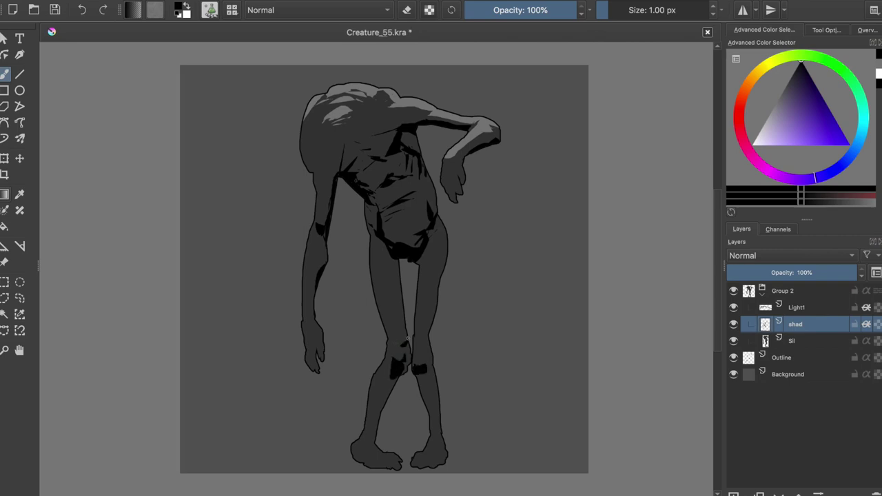
{"action": "left_click_drag", "start_coordinate": [430, 262], "coordinate": [441, 308]}
{"action": "left_click_drag", "start_coordinate": [373, 276], "coordinate": [387, 329]}
{"action": "left_click_drag", "start_coordinate": [421, 262], "coordinate": [417, 324]}
{"action": "key", "text": "e"}
{"action": "key", "text": "ctrl+s"}
{"action": "left_click_drag", "start_coordinate": [418, 377], "coordinate": [424, 393]}
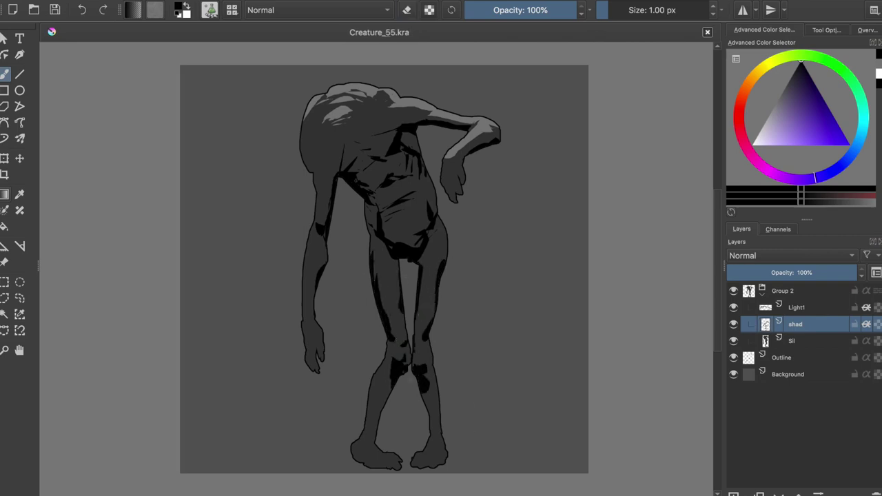
- Shade the upper-left torso and shoulder and add a shadow at the face's mouth
{"action": "left_click_drag", "start_coordinate": [323, 129], "coordinate": [349, 168]}
{"action": "mouse_move", "coordinate": [362, 114]}
{"action": "left_mouse_down"}
{"action": "mouse_move", "coordinate": [364, 168]}
{"action": "mouse_move", "coordinate": [351, 182]}
{"action": "left_mouse_up"}
{"action": "left_click_drag", "start_coordinate": [343, 145], "coordinate": [350, 148]}
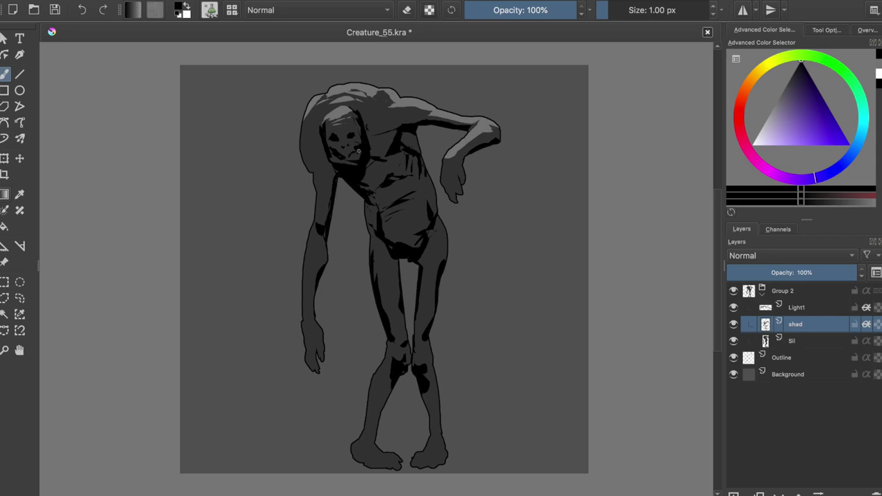
- Erase and reshape the creature's grinning mouth on the shad layer
{"action": "key", "text": "e"}
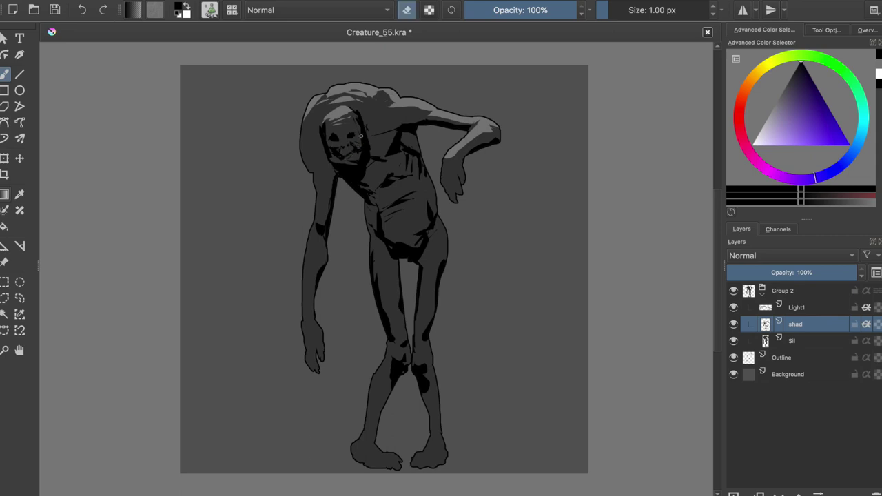
{"action": "mouse_move", "coordinate": [343, 159]}
{"action": "left_mouse_down"}
{"action": "mouse_move", "coordinate": [362, 148]}
{"action": "mouse_move", "coordinate": [338, 141]}
{"action": "mouse_move", "coordinate": [343, 148]}
{"action": "left_mouse_up"}
{"action": "key", "text": "e"}
{"action": "key", "text": "e"}
- Add a shadow mark near the head, check it mirrored, and save
{"action": "key", "text": "e"}
{"action": "key", "text": "e"}
{"action": "key", "text": "m"}
{"action": "key", "text": "e"}
{"action": "key", "text": "e"}
{"action": "mouse_move", "coordinate": [371, 106]}
{"action": "left_mouse_down"}
{"action": "mouse_move", "coordinate": [388, 139]}
{"action": "mouse_move", "coordinate": [384, 157]}
{"action": "mouse_move", "coordinate": [366, 153]}
{"action": "left_mouse_up"}
{"action": "key", "text": "e"}
{"action": "key", "text": "e"}
{"action": "key", "text": "e"}
{"action": "key", "text": "e"}
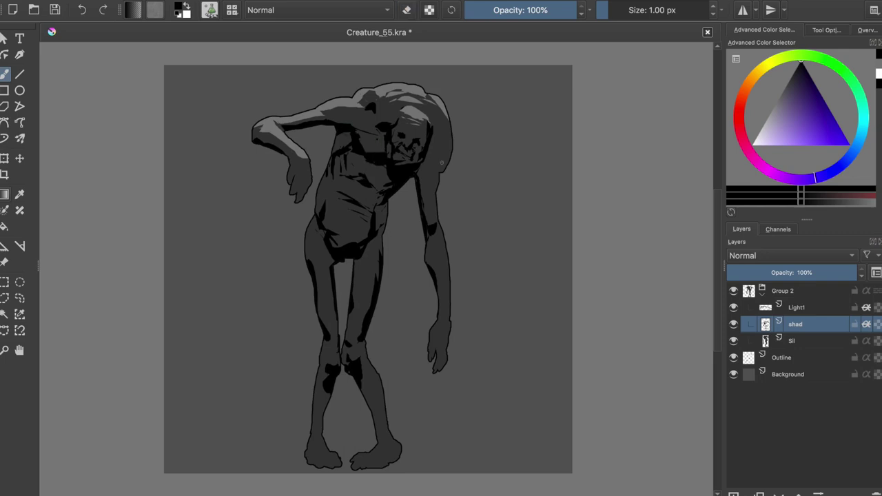
{"action": "key", "text": "e"}
{"action": "key", "text": "e"}
{"action": "key", "text": "m"}
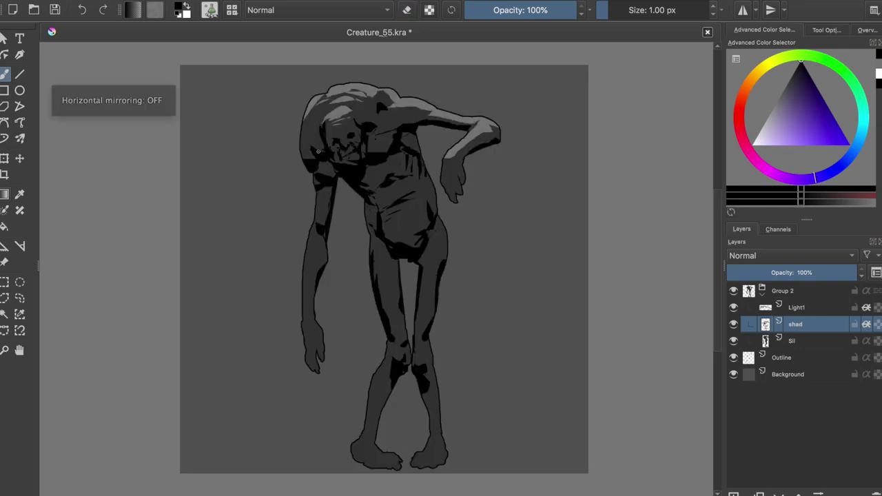
{"action": "key", "text": "ctrl+s"}
- Paint darker shadow strokes on the left shoulder, head and face, then save
{"action": "left_click_drag", "start_coordinate": [314, 161], "coordinate": [323, 166]}
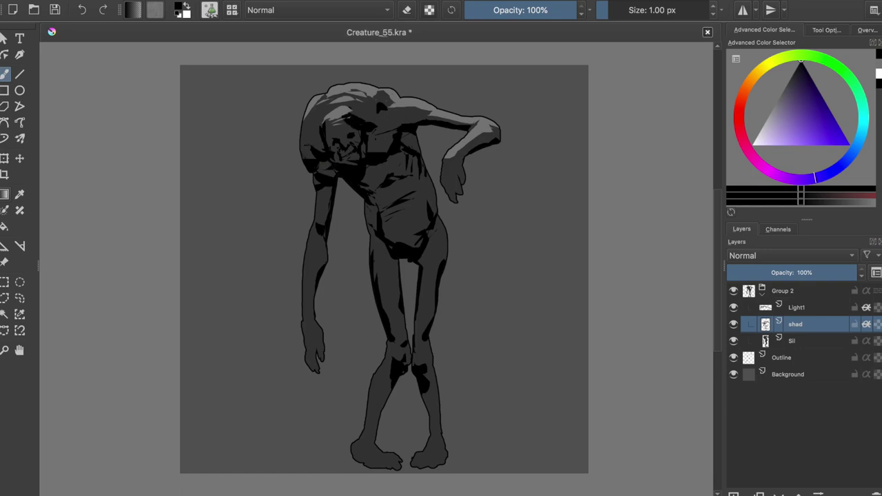
{"action": "mouse_move", "coordinate": [337, 110]}
{"action": "left_mouse_down"}
{"action": "mouse_move", "coordinate": [324, 122]}
{"action": "mouse_move", "coordinate": [360, 133]}
{"action": "mouse_move", "coordinate": [389, 130]}
{"action": "mouse_move", "coordinate": [333, 143]}
{"action": "mouse_move", "coordinate": [325, 131]}
{"action": "mouse_move", "coordinate": [324, 147]}
{"action": "left_mouse_up"}
{"action": "key", "text": "e"}
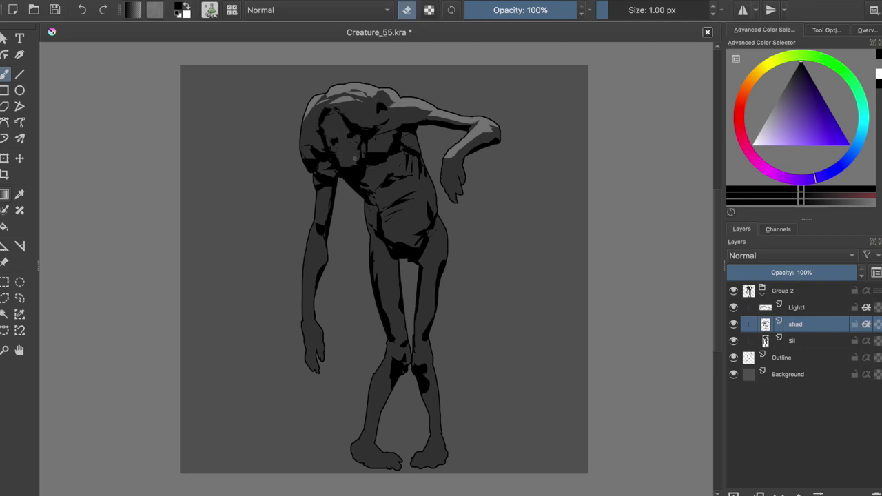
{"action": "key", "text": "e"}
{"action": "key", "text": "ctrl+s"}
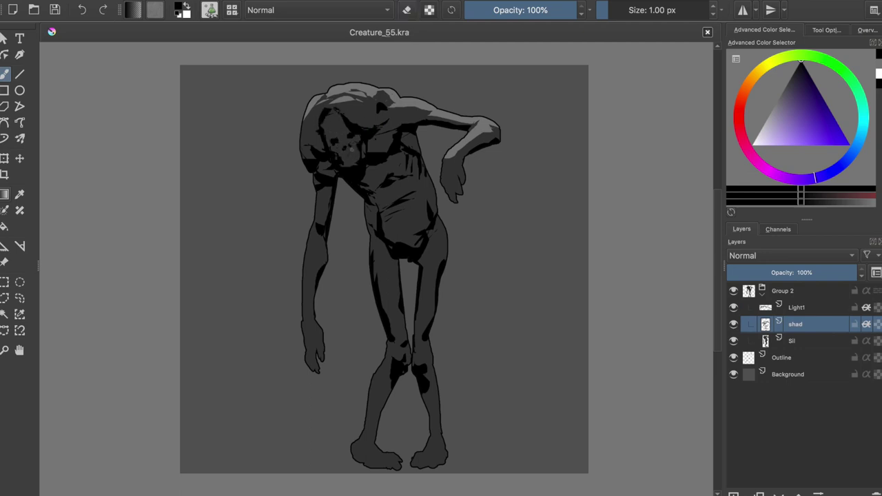
{"action": "left_click", "coordinate": [349, 158]}
- Refine the shadow along the shoulder and add a dark face stroke, then save
{"action": "key", "text": "e"}
{"action": "key", "text": "e"}
{"action": "key", "text": "e"}
{"action": "key", "text": "e"}
{"action": "key", "text": "e"}
{"action": "key", "text": "e"}
{"action": "key", "text": "e"}
{"action": "key", "text": "e"}
{"action": "key", "text": "e"}
{"action": "key", "text": "e"}
{"action": "key", "text": "e"}
{"action": "key", "text": "e"}
{"action": "key", "text": "e"}
{"action": "key", "text": "e"}
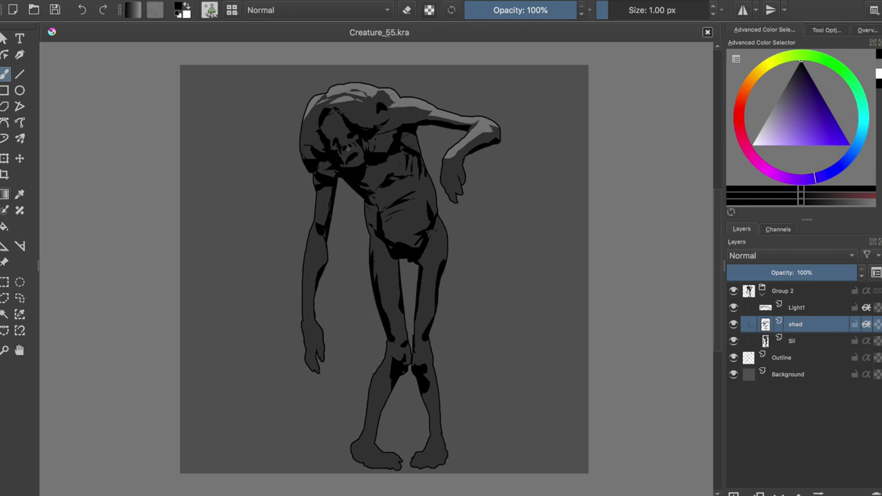
{"action": "key", "text": "m"}
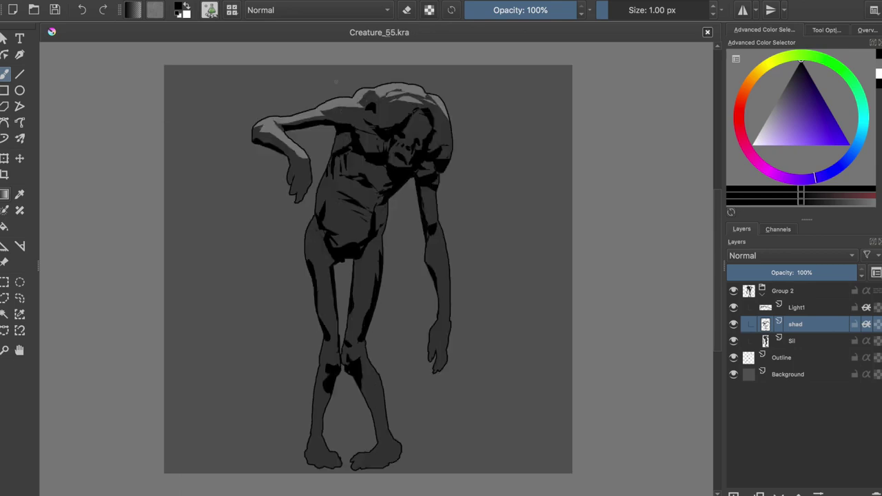
{"action": "left_click_drag", "start_coordinate": [325, 119], "coordinate": [348, 115]}
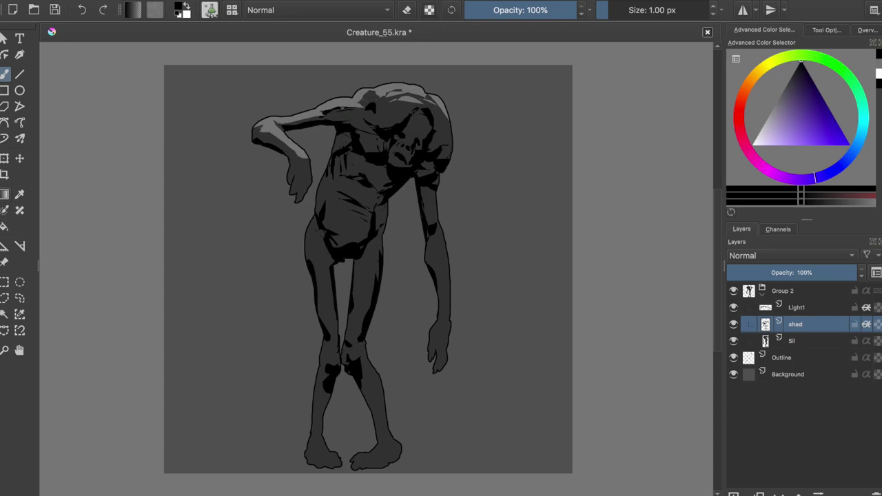
{"action": "key", "text": "ctrl+z"}
{"action": "key", "text": "m"}
{"action": "left_click_drag", "start_coordinate": [336, 142], "coordinate": [350, 133]}
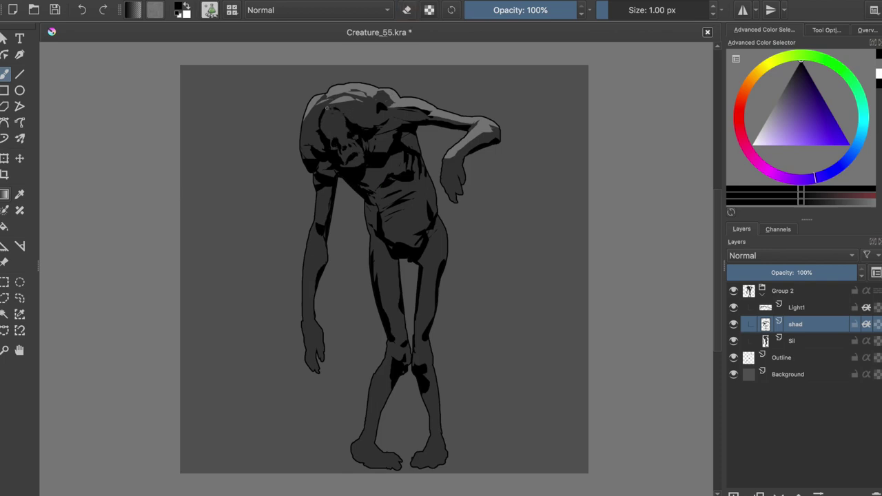
{"action": "key", "text": "ctrl+s"}
- Darken and trim small shadow bits on the head, undoing unwanted strokes, then save
{"action": "left_click_drag", "start_coordinate": [310, 135], "coordinate": [298, 131]}
{"action": "key", "text": "Page_Down"}
{"action": "key", "text": "ctrl+z"}
{"action": "key", "text": "Page_Up"}
{"action": "key", "text": "e"}
{"action": "key", "text": "Page_Up"}
{"action": "mouse_move", "coordinate": [317, 100]}
{"action": "left_mouse_down"}
{"action": "mouse_move", "coordinate": [366, 89]}
{"action": "mouse_move", "coordinate": [390, 116]}
{"action": "mouse_move", "coordinate": [381, 97]}
{"action": "mouse_move", "coordinate": [345, 103]}
{"action": "left_mouse_up"}
{"action": "key", "text": "ctrl+z"}
{"action": "key", "text": "Page_Down"}
{"action": "key", "text": "e"}
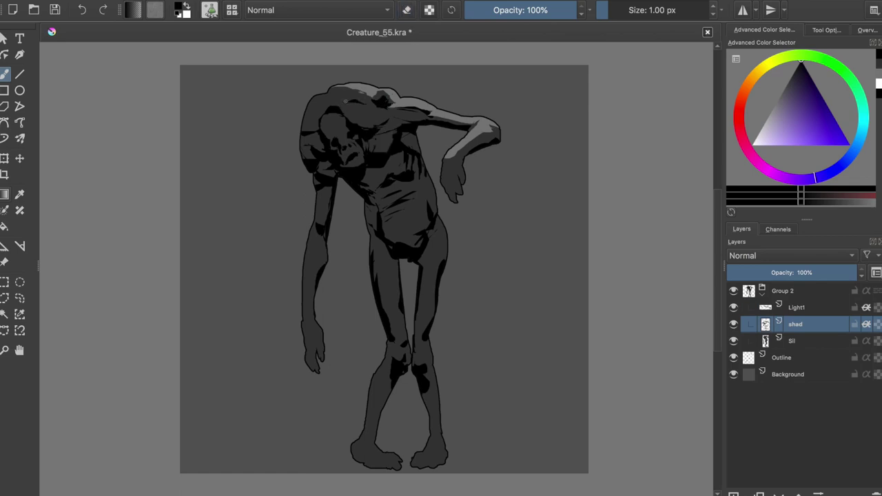
{"action": "key", "text": "ctrl+s"}
- Dab small dark shadow marks on the head, checking them in mirrored view
{"action": "key", "text": "m"}
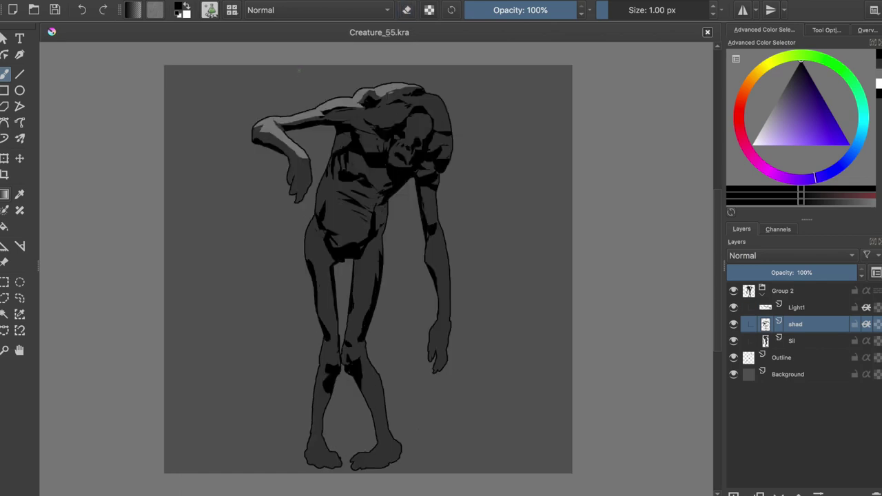
{"action": "left_click", "coordinate": [405, 138]}
{"action": "left_click_drag", "start_coordinate": [412, 133], "coordinate": [422, 129]}
{"action": "key", "text": "ctrl+s"}
{"action": "left_click", "coordinate": [395, 157]}
{"action": "key", "text": "e"}
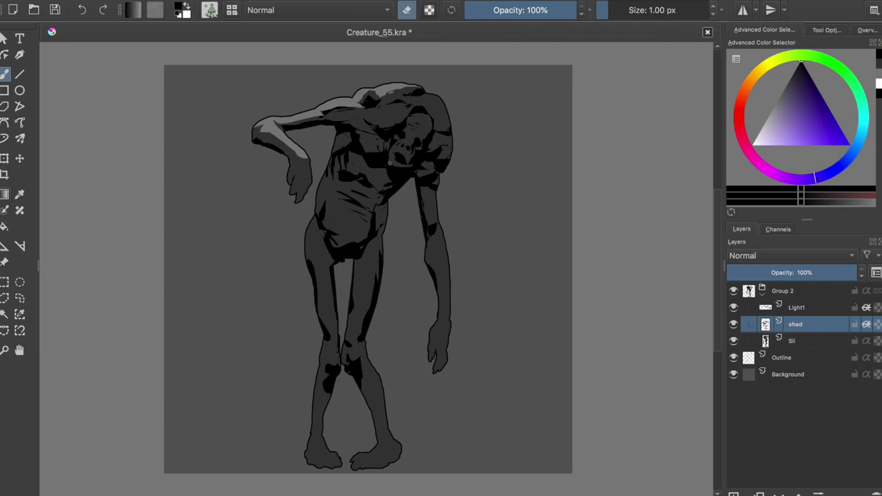
{"action": "key", "text": "m"}
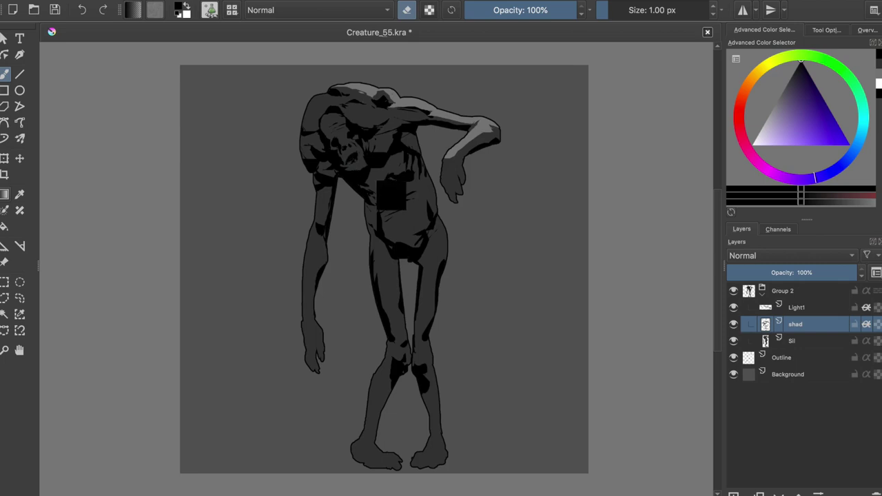
{"action": "key", "text": "ctrl+s"}
- Try a freehand selection and transform of the head area, then cancel it
{"action": "left_click", "coordinate": [19, 298]}
{"action": "mouse_move", "coordinate": [372, 116]}
{"action": "left_mouse_down"}
{"action": "mouse_move", "coordinate": [376, 142]}
{"action": "mouse_move", "coordinate": [372, 117]}
{"action": "left_mouse_up"}
{"action": "key", "text": "ctrl+t"}
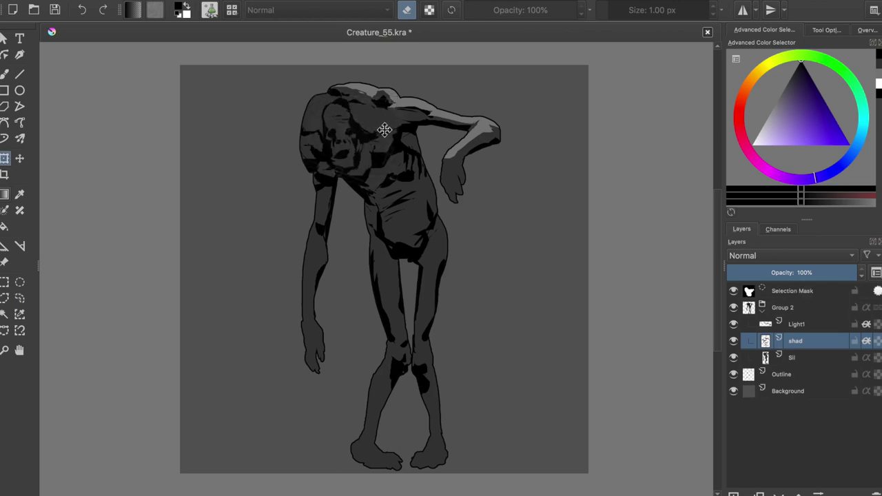
{"action": "key", "text": "b"}
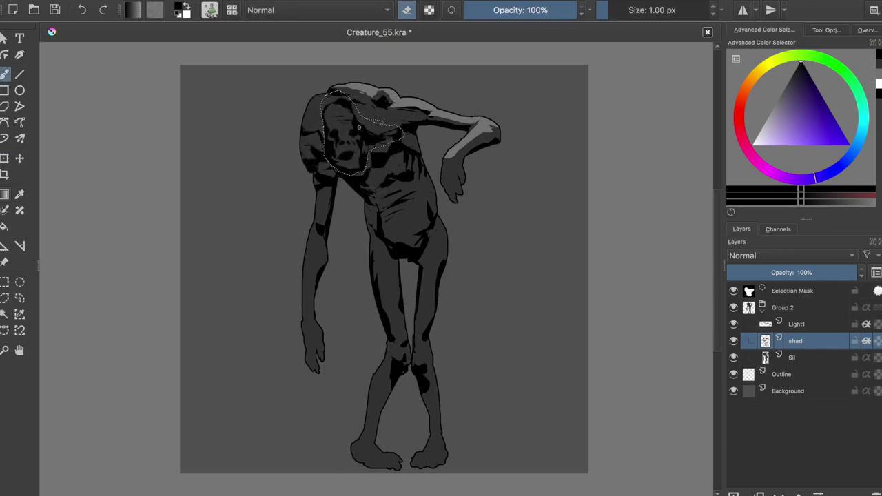
{"action": "key", "text": "ctrl+z"}
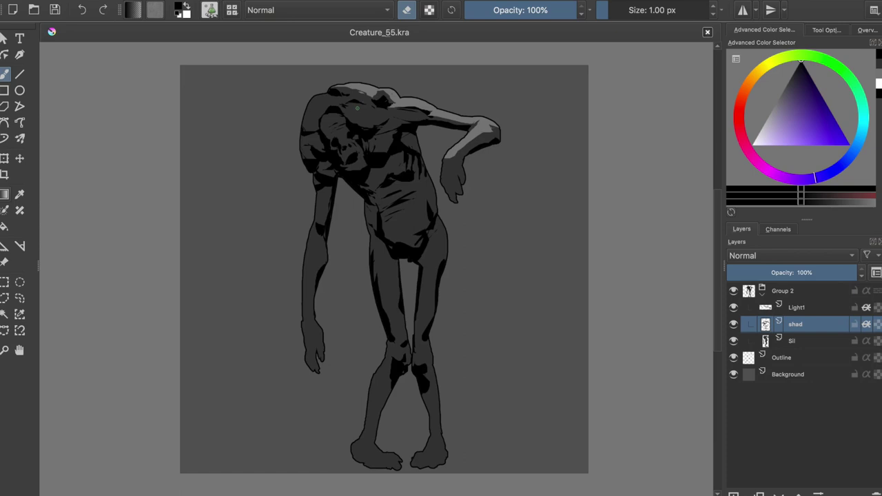
- Add short dark shadow strokes on the left arm and save
{"action": "left_click", "coordinate": [309, 237]}
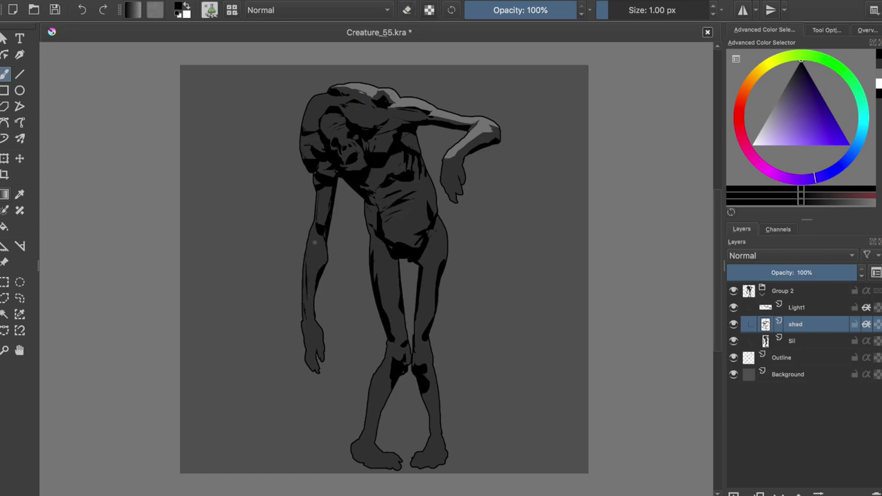
{"action": "key", "text": "m"}
{"action": "left_click_drag", "start_coordinate": [420, 188], "coordinate": [422, 200]}
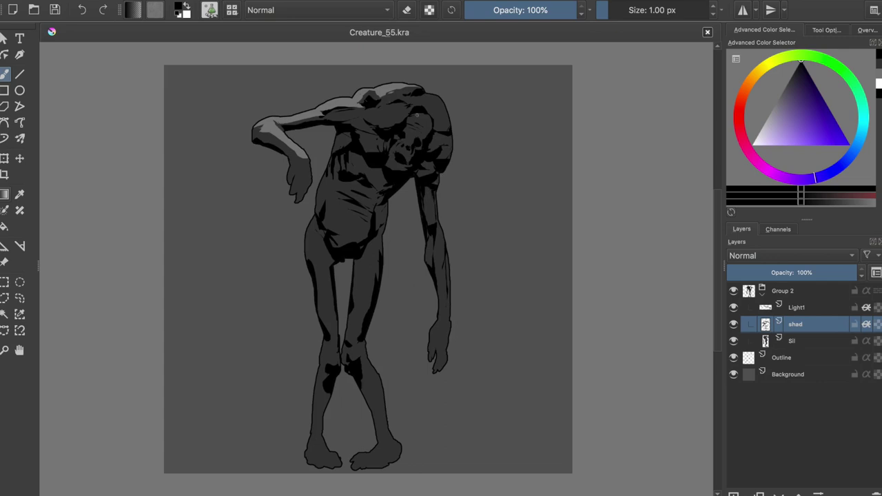
{"action": "key", "text": "e"}
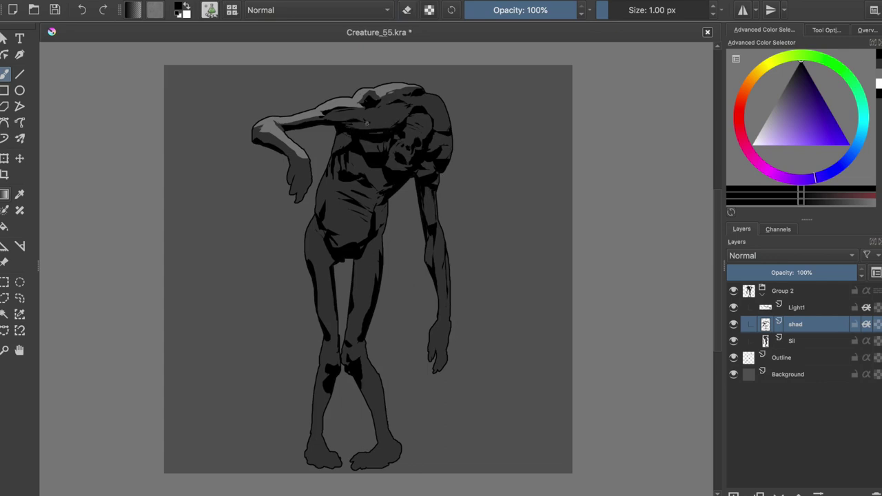
{"action": "key", "text": "ctrl+s"}
- Undo and redo the last arm shading stroke, then recheck the shading mirrored
{"action": "key", "text": "ctrl+z"}
{"action": "key", "text": "ctrl+shift+z"}
{"action": "key", "text": "ctrl+z"}
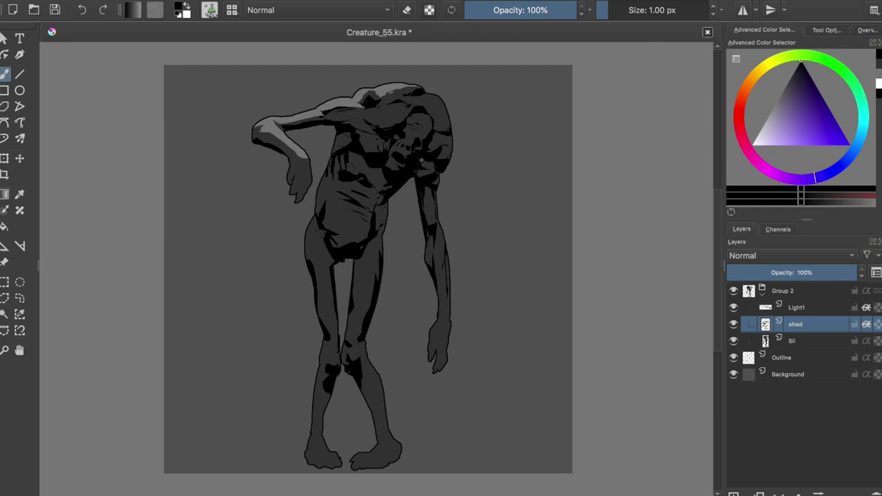
{"action": "key", "text": "ctrl+shift+z"}
{"action": "key", "text": "e"}
{"action": "key", "text": "ctrl+z"}
{"action": "key", "text": "e"}
{"action": "key", "text": "e"}
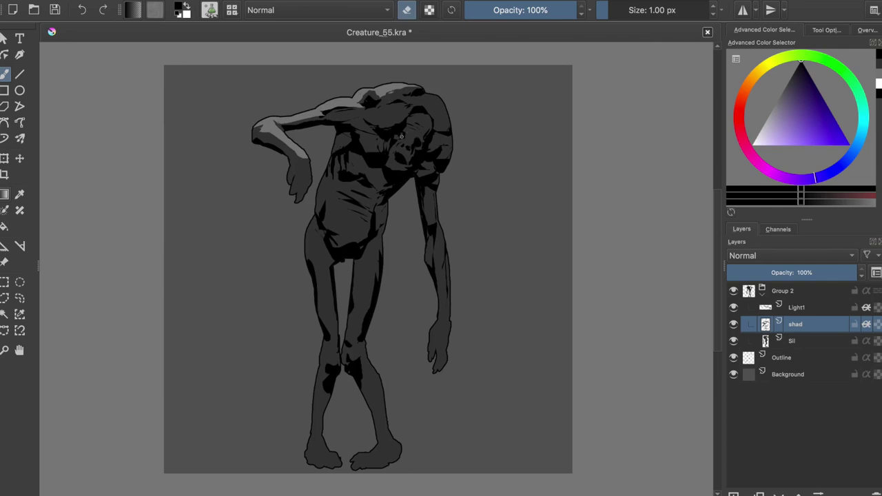
{"action": "key", "text": "m"}
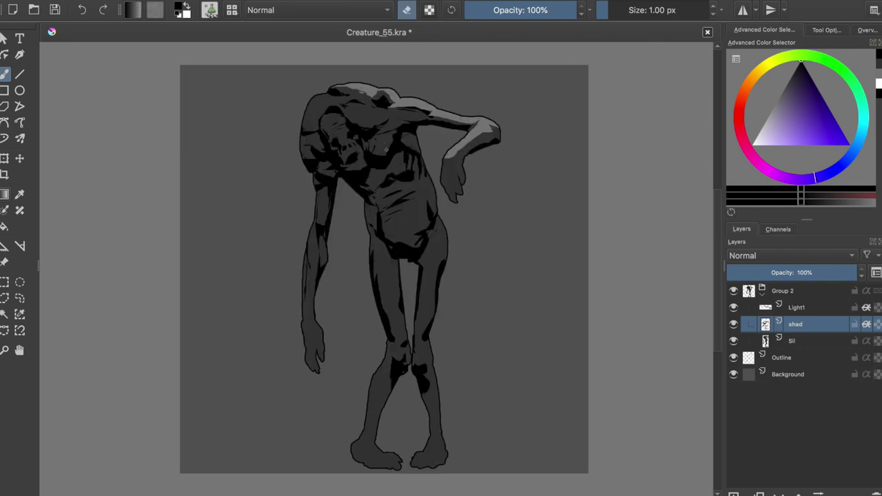
{"action": "key", "text": "e"}
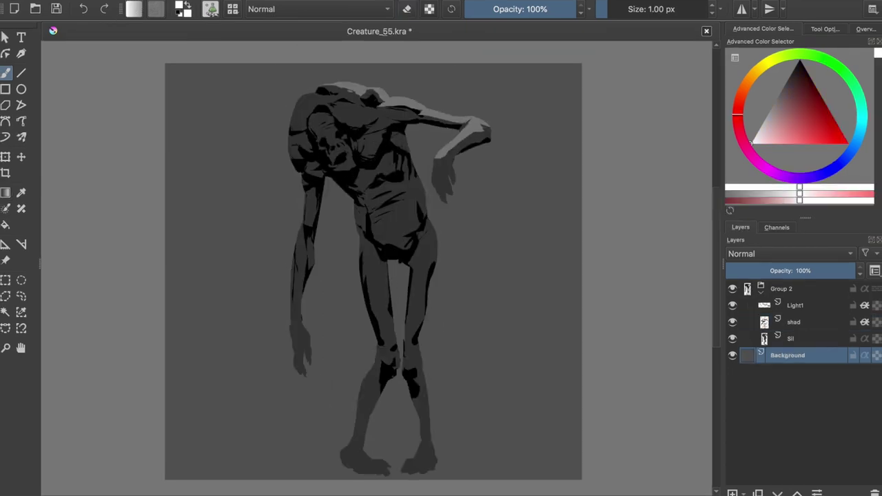
- Pick black on the shad layer and paint shadows on the torso side and upper chest
{"action": "key", "text": "Page_Up"}
{"action": "key", "text": "Page_Up"}
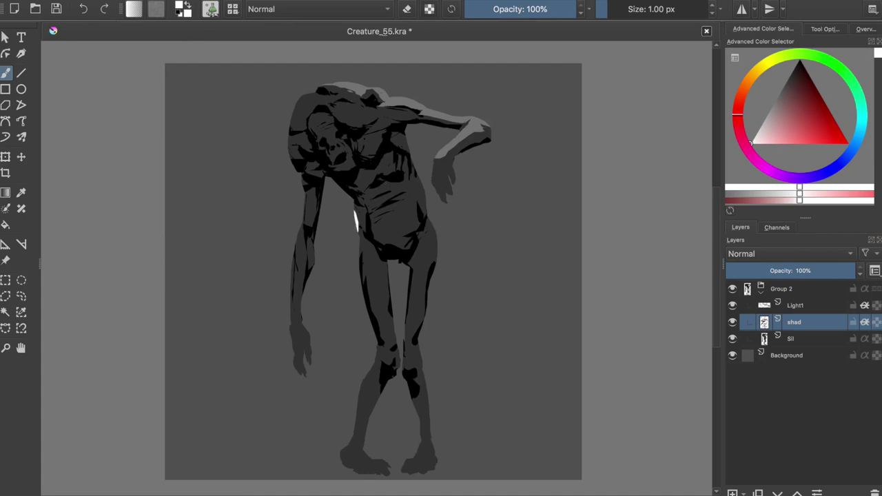
{"action": "left_click", "coordinate": [365, 226], "text": "ctrl"}
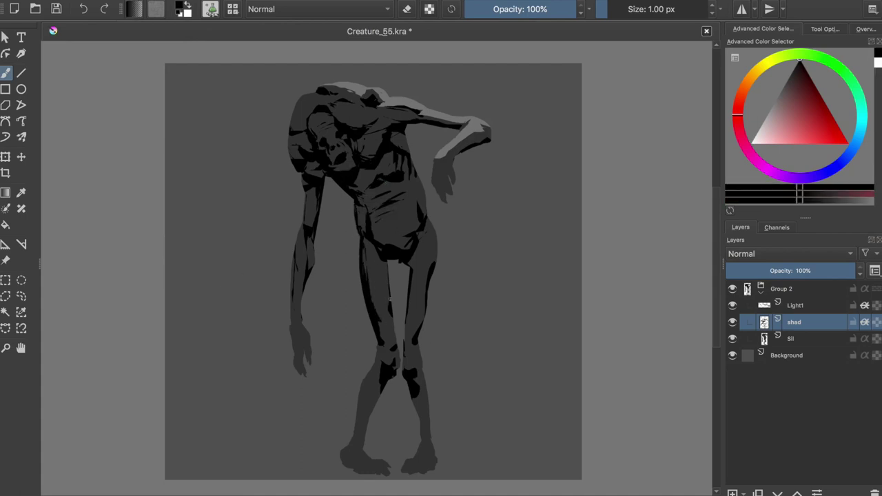
{"action": "key", "text": "e"}
{"action": "key", "text": "e"}
{"action": "key", "text": "e"}
{"action": "key", "text": "e"}
{"action": "key", "text": "e"}
{"action": "key", "text": "e"}
{"action": "key", "text": "e"}
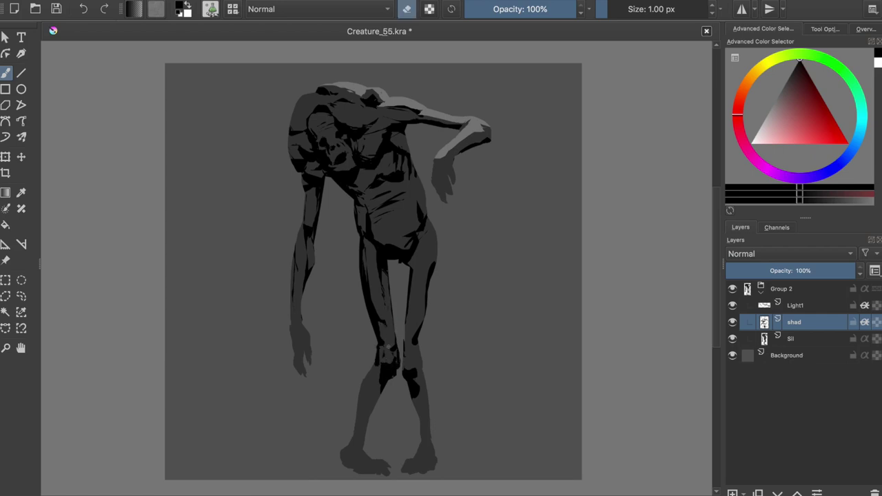
{"action": "key", "text": "e"}
{"action": "key", "text": "e"}
{"action": "key", "text": "e"}
{"action": "key", "text": "e"}
{"action": "key", "text": "e"}
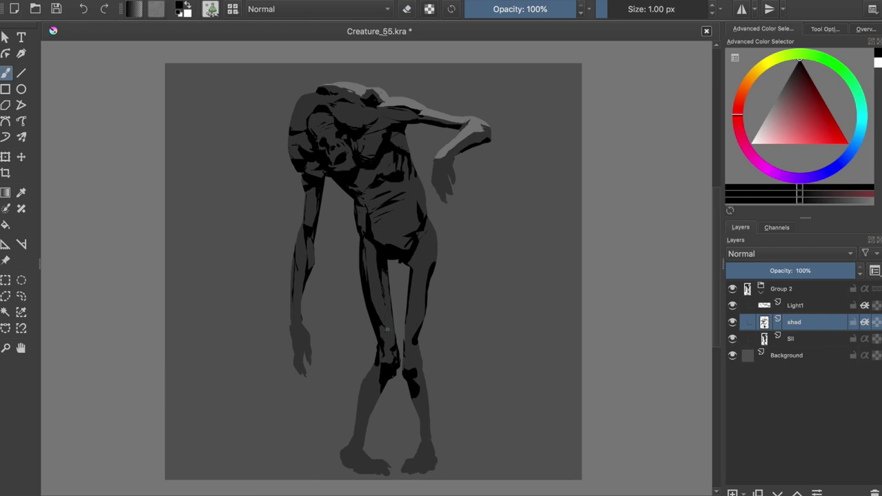
{"action": "key", "text": "e"}
{"action": "key", "text": "e"}
{"action": "key", "text": "e"}
{"action": "key", "text": "e"}
{"action": "left_click_drag", "start_coordinate": [364, 235], "coordinate": [364, 218]}
{"action": "mouse_move", "coordinate": [377, 177]}
{"action": "left_mouse_down"}
{"action": "mouse_move", "coordinate": [404, 181]}
{"action": "mouse_move", "coordinate": [414, 238]}
{"action": "mouse_move", "coordinate": [385, 243]}
{"action": "mouse_move", "coordinate": [407, 233]}
{"action": "left_mouse_up"}
{"action": "key", "text": "e"}
{"action": "key", "text": "e"}
{"action": "key", "text": "e"}
{"action": "key", "text": "e"}
{"action": "key", "text": "ctrl+s"}
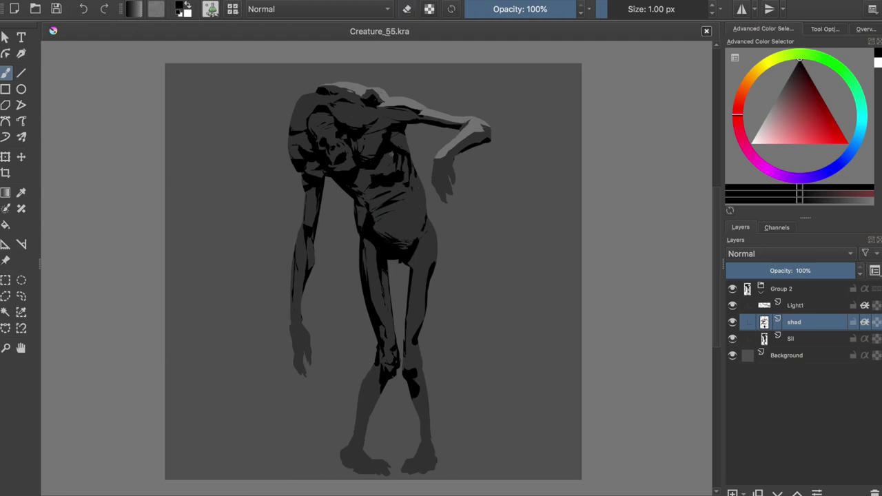
{"action": "key", "text": "m"}
- Erase the figure's left leg down to the foot on the Sil layer
{"action": "left_click", "coordinate": [763, 341]}
{"action": "key", "text": "e"}
{"action": "left_click_drag", "start_coordinate": [327, 266], "coordinate": [337, 414]}
{"action": "left_click_drag", "start_coordinate": [345, 304], "coordinate": [344, 473]}
- Paint a new long grey leg ending in a wider foot on the Sil layer, and save
{"action": "key", "text": "e"}
{"action": "left_click_drag", "start_coordinate": [324, 227], "coordinate": [276, 348]}
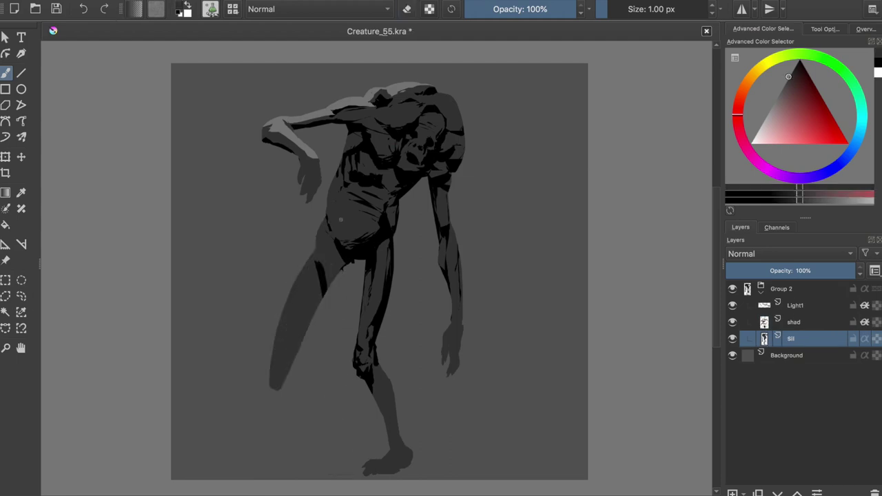
{"action": "key", "text": "e"}
{"action": "key", "text": "e"}
{"action": "mouse_move", "coordinate": [289, 290]}
{"action": "left_mouse_down"}
{"action": "mouse_move", "coordinate": [276, 352]}
{"action": "mouse_move", "coordinate": [297, 373]}
{"action": "left_mouse_up"}
{"action": "key", "text": "m"}
{"action": "mouse_move", "coordinate": [482, 358]}
{"action": "left_mouse_down"}
{"action": "mouse_move", "coordinate": [545, 470]}
{"action": "mouse_move", "coordinate": [486, 389]}
{"action": "left_mouse_up"}
{"action": "mouse_move", "coordinate": [537, 437]}
{"action": "left_mouse_down"}
{"action": "mouse_move", "coordinate": [546, 470]}
{"action": "mouse_move", "coordinate": [535, 457]}
{"action": "left_mouse_up"}
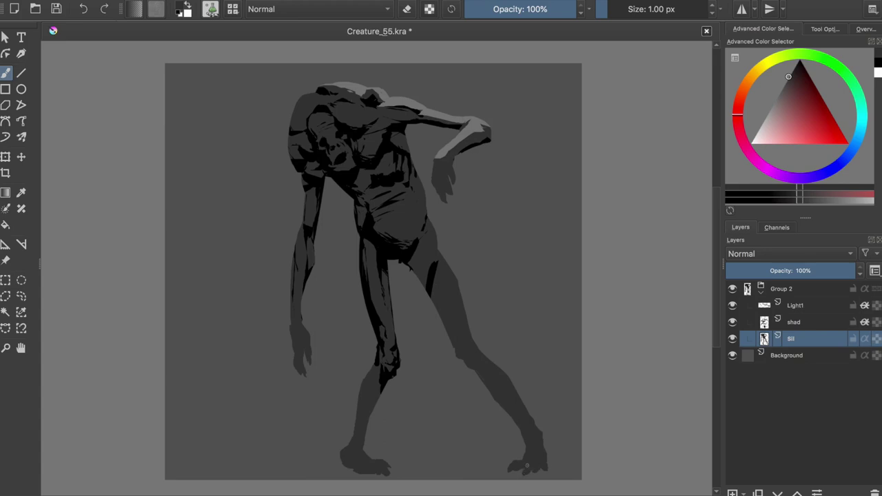
{"action": "key", "text": "m"}
{"action": "key", "text": "ctrl+s"}
- Paint black shadow down the new leg from hip to knee on the shad layer
{"action": "key", "text": "Page_Up"}
{"action": "mouse_move", "coordinate": [335, 261]}
{"action": "left_mouse_down"}
{"action": "mouse_move", "coordinate": [302, 345]}
{"action": "mouse_move", "coordinate": [284, 361]}
{"action": "left_mouse_up"}
{"action": "mouse_move", "coordinate": [300, 271]}
{"action": "left_mouse_down"}
{"action": "mouse_move", "coordinate": [271, 379]}
{"action": "mouse_move", "coordinate": [223, 446]}
{"action": "mouse_move", "coordinate": [238, 469]}
{"action": "mouse_move", "coordinate": [224, 469]}
{"action": "left_mouse_up"}
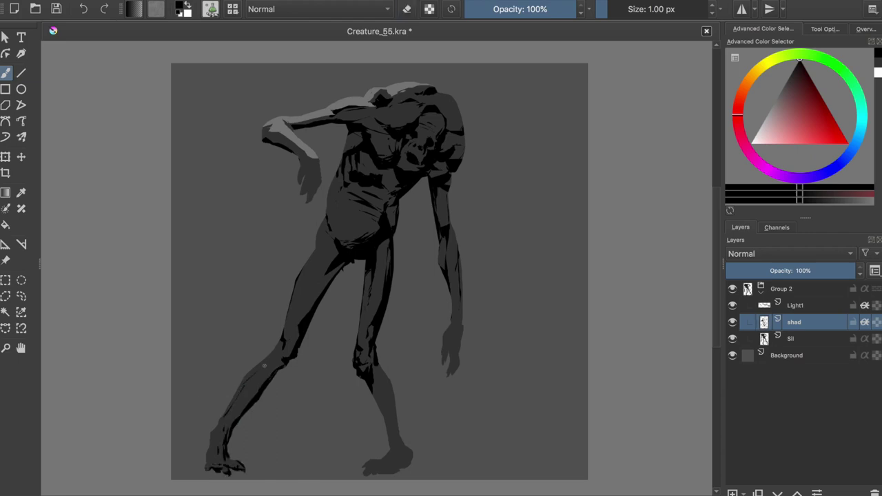
- Darken the shadow along the thigh on the shad layer and save
{"action": "key", "text": "m"}
{"action": "key", "text": "e"}
{"action": "key", "text": "ctrl+s"}
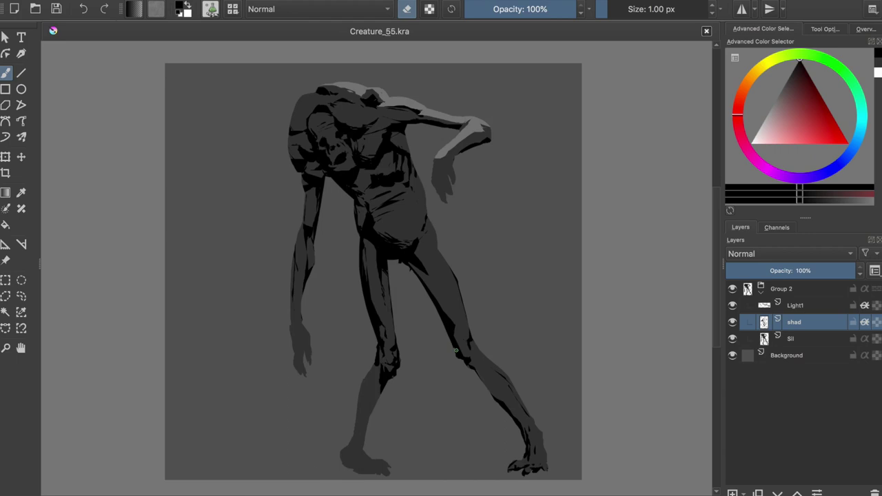
{"action": "key", "text": "e"}
{"action": "key", "text": "Page_Down"}
{"action": "key", "text": "Page_Up"}
{"action": "left_click_drag", "start_coordinate": [457, 328], "coordinate": [435, 277]}
{"action": "key", "text": "m"}
{"action": "key", "text": "ctrl+s"}
- Paint shadow down the lower leg and along the bottom of the foot, then save
{"action": "left_click_drag", "start_coordinate": [379, 374], "coordinate": [398, 431]}
{"action": "mouse_move", "coordinate": [410, 465]}
{"action": "left_mouse_down"}
{"action": "mouse_move", "coordinate": [366, 471]}
{"action": "mouse_move", "coordinate": [376, 475]}
{"action": "left_mouse_up"}
{"action": "key", "text": "e"}
{"action": "key", "text": "ctrl+s"}
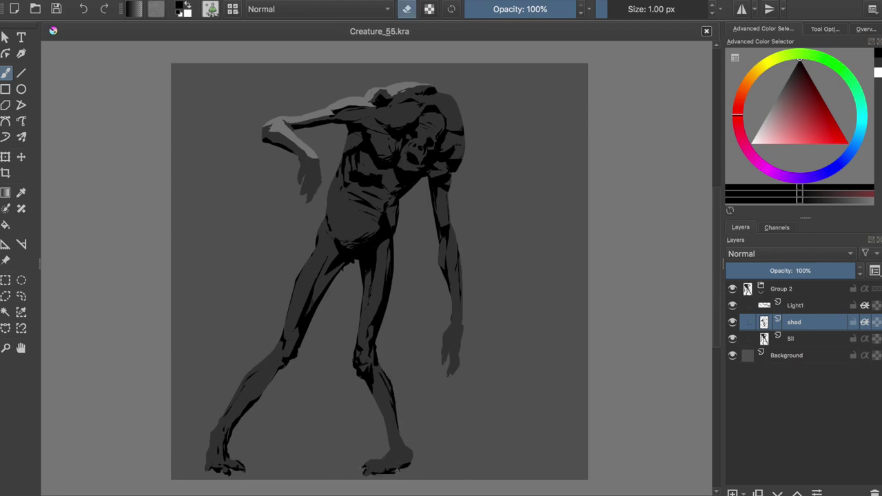
{"action": "key", "text": "m"}
{"action": "key", "text": "e"}
- Add a small shadow stroke on the leg, checking it in mirrored view
{"action": "left_click_drag", "start_coordinate": [397, 338], "coordinate": [393, 313]}
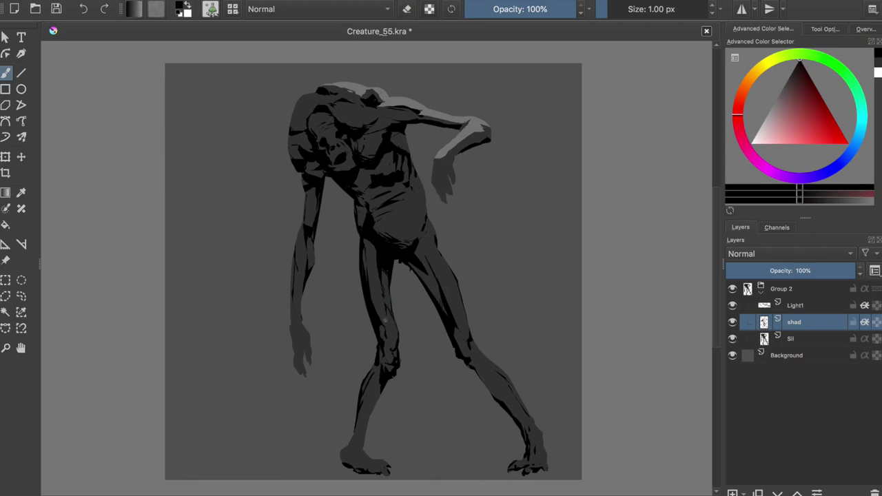
{"action": "key", "text": "m"}
{"action": "key", "text": "e"}
{"action": "key", "text": "e"}
{"action": "key", "text": "ctrl+s"}
{"action": "key", "text": "m"}
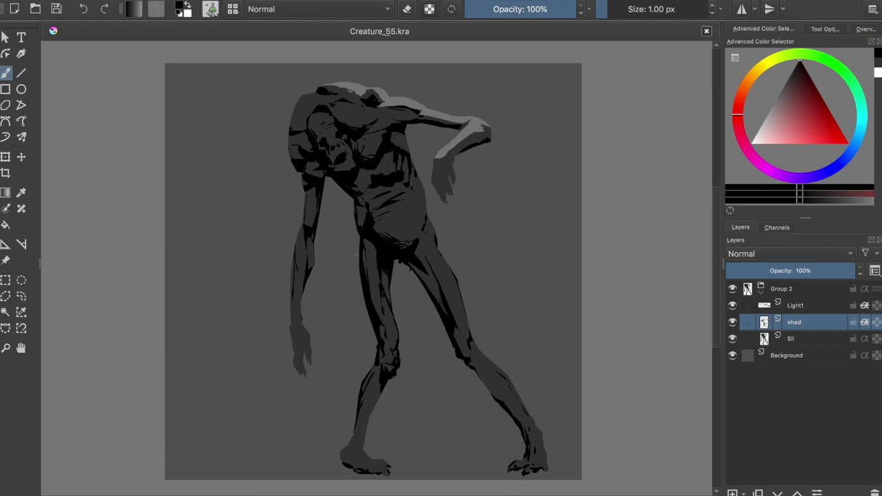
{"action": "key", "text": "e"}
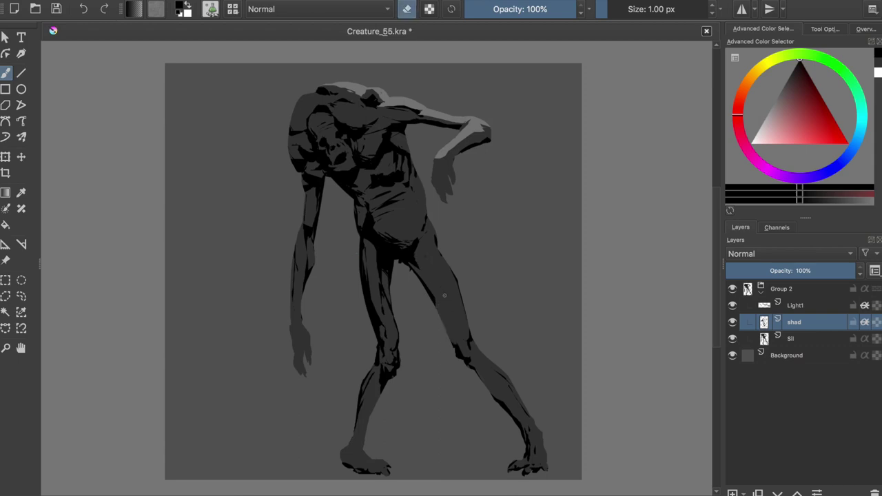
{"action": "key", "text": "Page_Down"}
- Set the shad layer's paint colour to pure black and save
{"action": "left_click", "coordinate": [446, 320], "text": "ctrl"}
{"action": "key", "text": "e"}
{"action": "key", "text": "Page_Up"}
{"action": "key", "text": "d"}
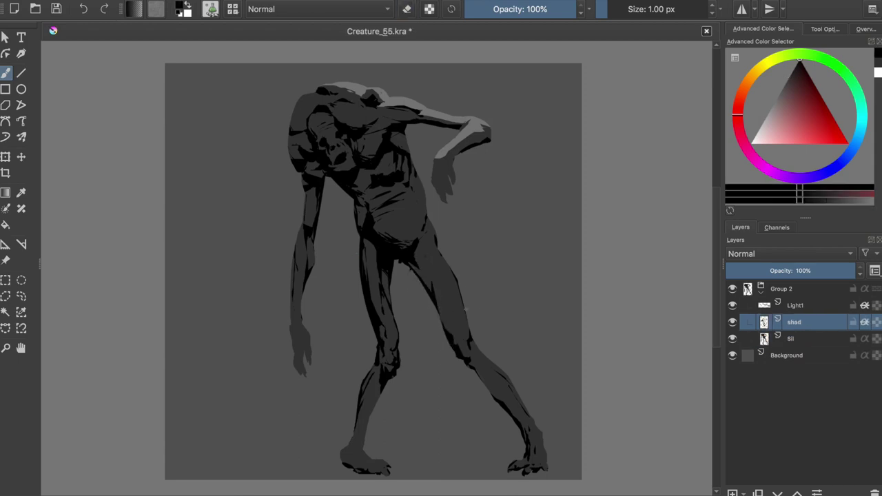
{"action": "key", "text": "ctrl+s"}
{"action": "key", "text": "e"}
{"action": "key", "text": "e"}
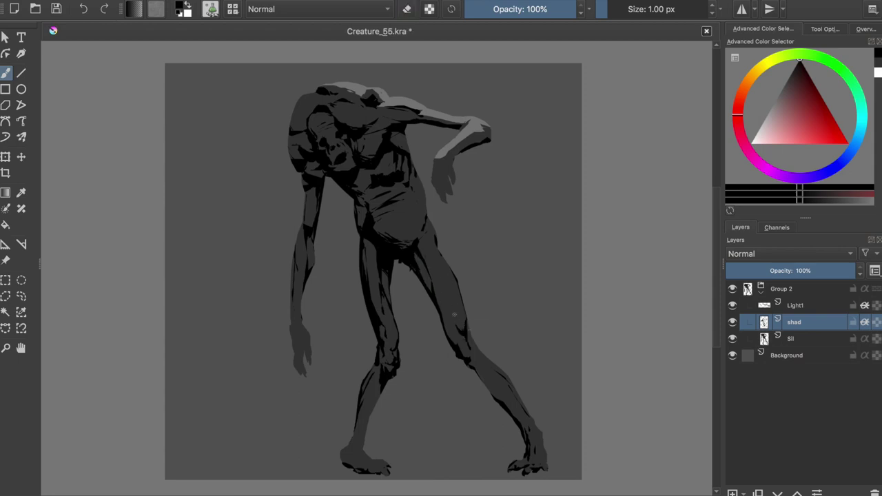
{"action": "key", "text": "m"}
{"action": "key", "text": "ctrl+s"}
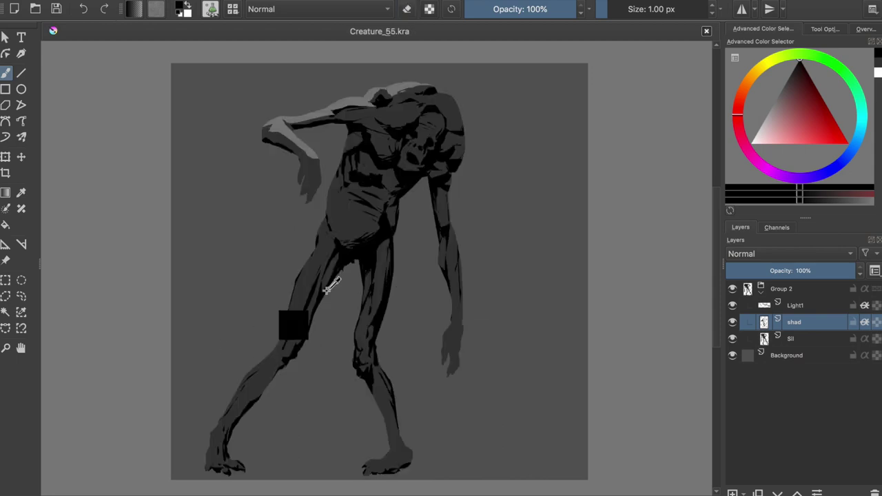
- Sample the silhouette grey and a near-black shadow colour, then save
{"action": "key", "text": "Page_Down"}
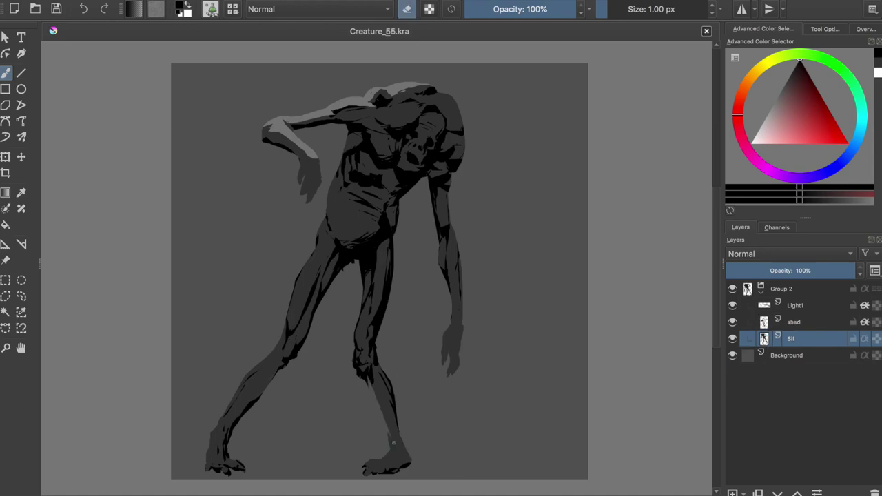
{"action": "left_click", "coordinate": [376, 407], "text": "ctrl"}
{"action": "key", "text": "Page_Up"}
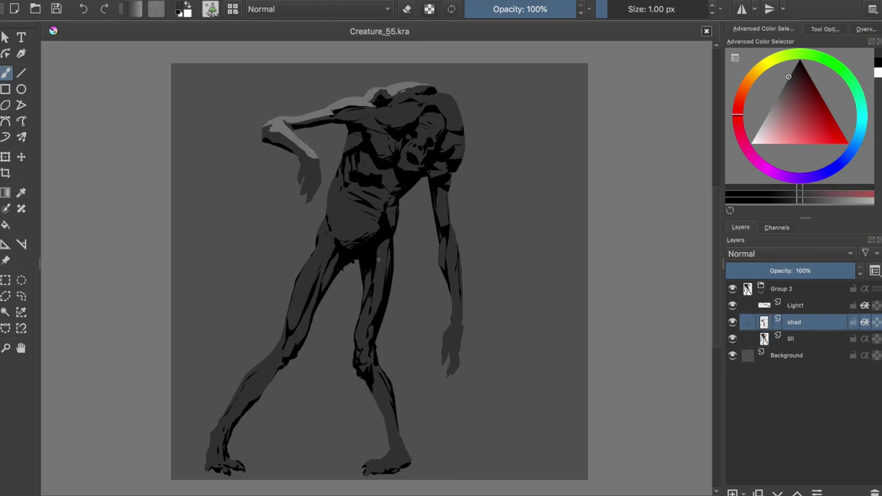
{"action": "left_click", "coordinate": [393, 220], "text": "ctrl"}
{"action": "key", "text": "ctrl+s"}
- Repaint darker shadows around the knee and erase stray marks, then save
{"action": "mouse_move", "coordinate": [370, 343]}
{"action": "left_mouse_down"}
{"action": "mouse_move", "coordinate": [368, 381]}
{"action": "mouse_move", "coordinate": [369, 358]}
{"action": "mouse_move", "coordinate": [390, 391]}
{"action": "mouse_move", "coordinate": [407, 459]}
{"action": "left_mouse_up"}
{"action": "key", "text": "e"}
{"action": "key", "text": "e"}
{"action": "key", "text": "m"}
{"action": "key", "text": "m"}
{"action": "key", "text": "ctrl+s"}
{"action": "key", "text": "m"}
- Shade the head's left edge, shoulder and upper arm down toward the hand, then save
{"action": "mouse_move", "coordinate": [307, 132]}
{"action": "left_mouse_down"}
{"action": "mouse_move", "coordinate": [313, 175]}
{"action": "mouse_move", "coordinate": [290, 136]}
{"action": "left_mouse_up"}
{"action": "left_click_drag", "start_coordinate": [298, 97], "coordinate": [292, 140]}
{"action": "mouse_move", "coordinate": [306, 219]}
{"action": "left_mouse_down"}
{"action": "mouse_move", "coordinate": [305, 193]}
{"action": "mouse_move", "coordinate": [291, 319]}
{"action": "mouse_move", "coordinate": [298, 371]}
{"action": "mouse_move", "coordinate": [298, 344]}
{"action": "left_mouse_up"}
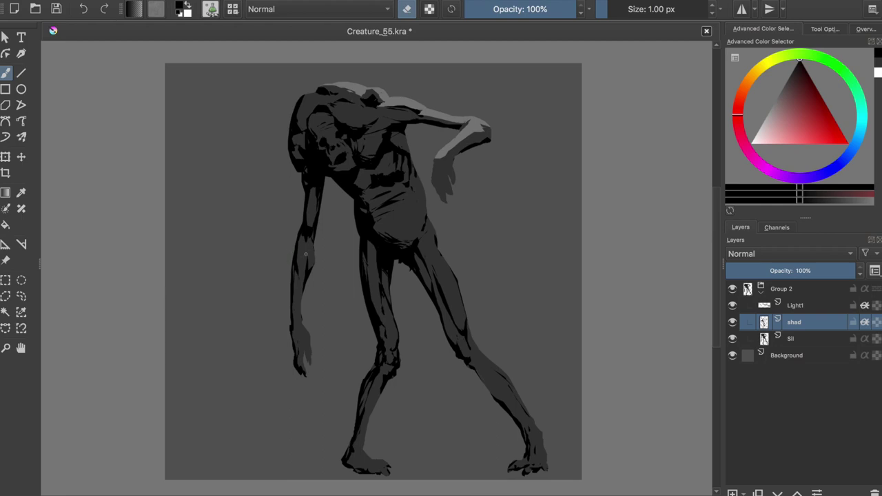
{"action": "left_click_drag", "start_coordinate": [311, 237], "coordinate": [309, 271]}
{"action": "key", "text": "ctrl+s"}
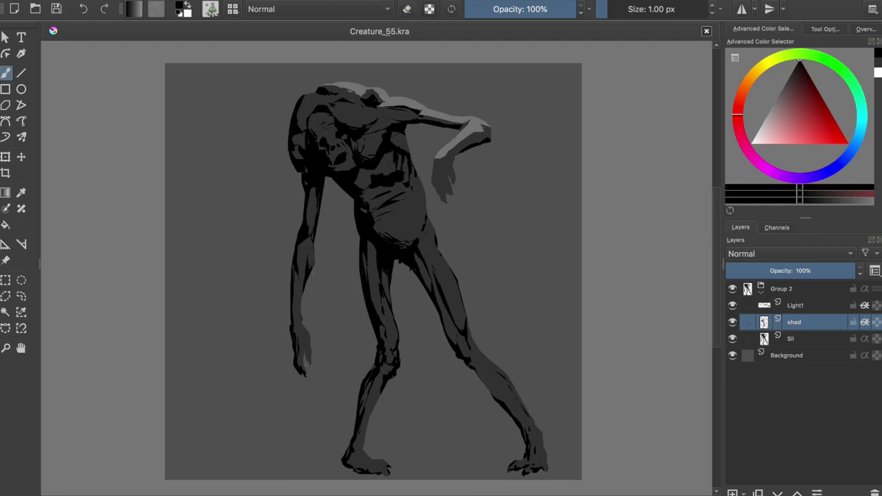
- Add small shadow strokes on the belly, chest and near the neck, saving after each
{"action": "left_click_drag", "start_coordinate": [383, 211], "coordinate": [365, 201]}
{"action": "key", "text": "ctrl+s"}
{"action": "left_click_drag", "start_coordinate": [370, 167], "coordinate": [355, 182]}
{"action": "key", "text": "ctrl+s"}
{"action": "left_click_drag", "start_coordinate": [314, 190], "coordinate": [316, 166]}
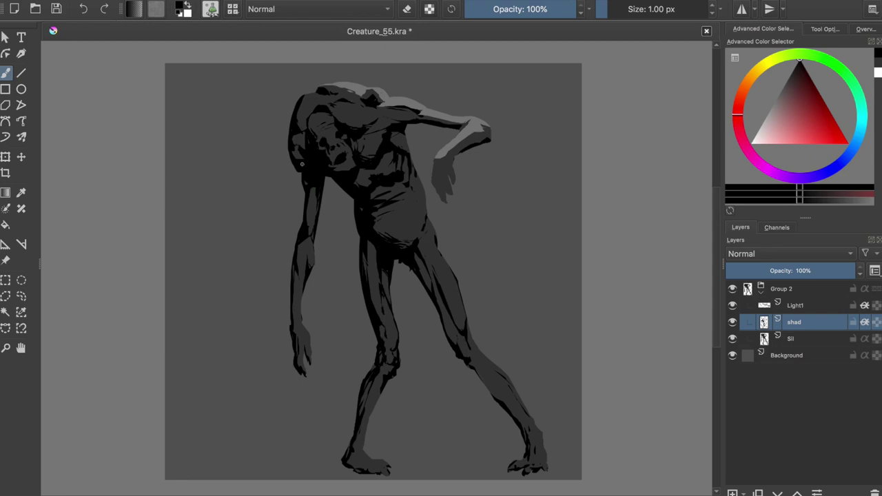
{"action": "key", "text": "ctrl+s"}
- Add small dark marks near the head, chest and face, saving after each
{"action": "left_click_drag", "start_coordinate": [333, 122], "coordinate": [341, 111]}
{"action": "key", "text": "ctrl+s"}
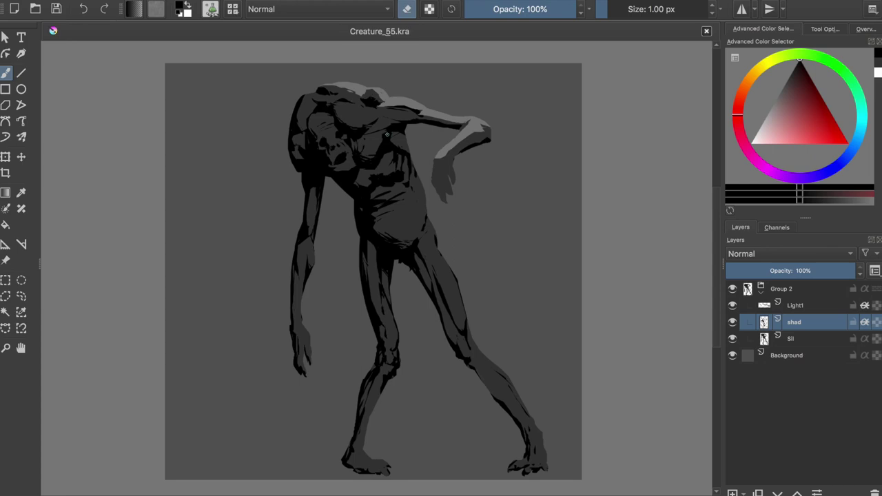
{"action": "left_click_drag", "start_coordinate": [353, 138], "coordinate": [344, 157]}
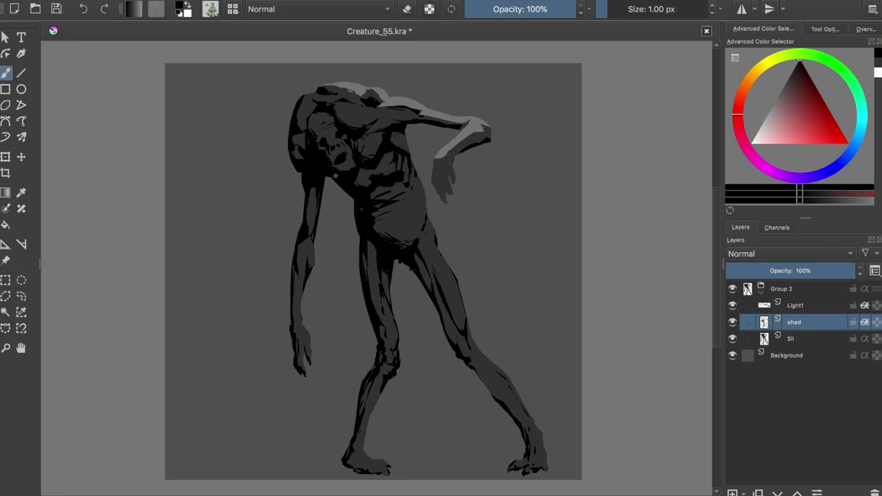
{"action": "key", "text": "ctrl+s"}
{"action": "mouse_move", "coordinate": [334, 156]}
{"action": "left_mouse_down"}
{"action": "mouse_move", "coordinate": [327, 145]}
{"action": "mouse_move", "coordinate": [335, 147]}
{"action": "left_mouse_up"}
{"action": "key", "text": "ctrl+s"}
- Check the mirrored canvas, step between the Sil and shad layers, and save
{"action": "key", "text": "m"}
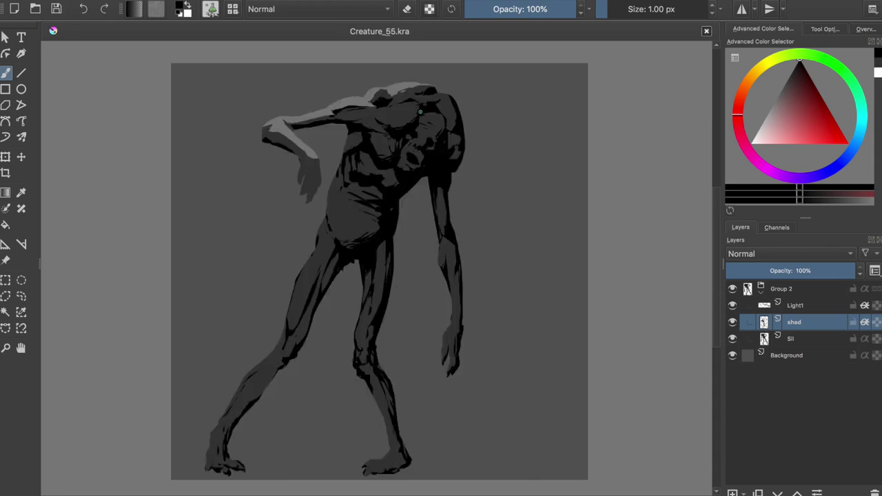
{"action": "key", "text": "Page_Down"}
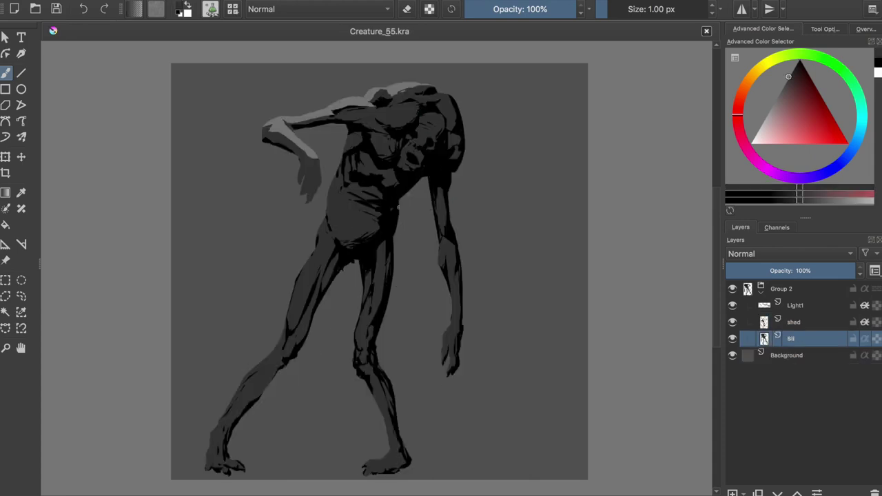
{"action": "key", "text": "m"}
{"action": "key", "text": "Page_Up"}
{"action": "key", "text": "ctrl+s"}
{"action": "key", "text": "Page_Down"}
{"action": "key", "text": "Page_Up"}
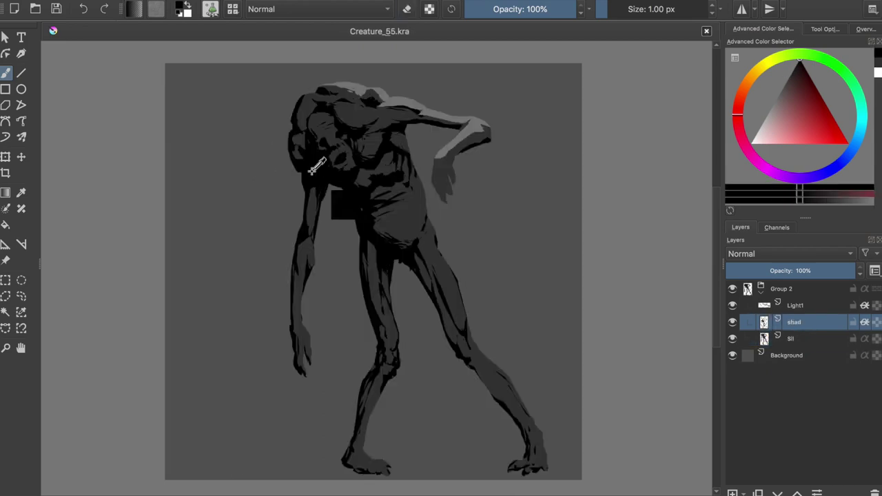
- Darken small patches on the head while checking the mirrored view
{"action": "left_click_drag", "start_coordinate": [310, 119], "coordinate": [316, 136]}
{"action": "key", "text": "m"}
{"action": "key", "text": "ctrl+s"}
{"action": "mouse_move", "coordinate": [424, 164]}
{"action": "left_mouse_down"}
{"action": "mouse_move", "coordinate": [444, 164]}
{"action": "mouse_move", "coordinate": [406, 161]}
{"action": "left_mouse_up"}
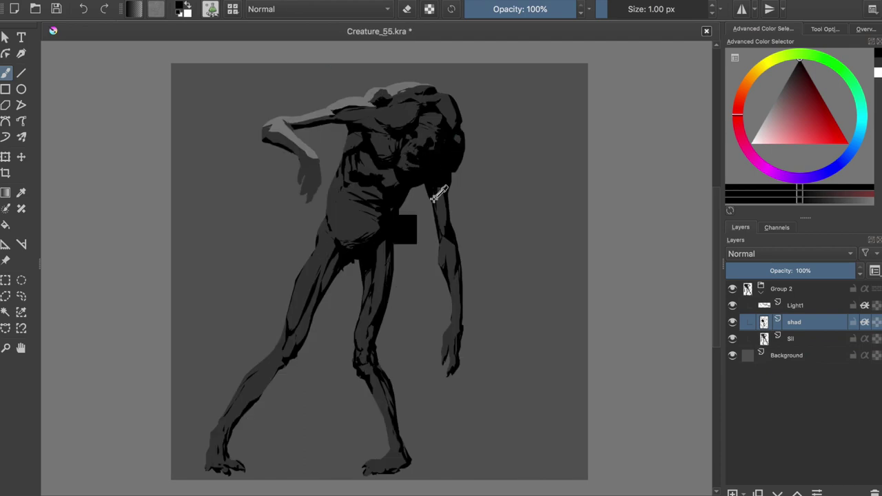
{"action": "key", "text": "m"}
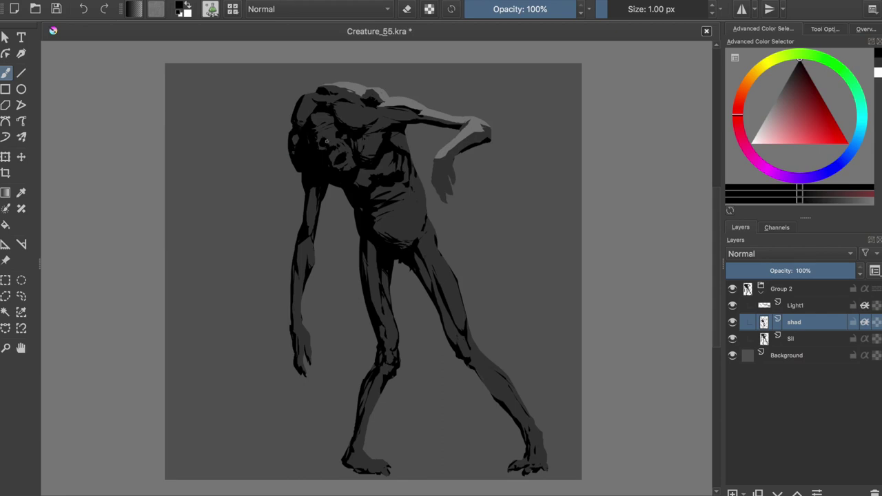
- Toggle eraser mode and dab a touch on the chest, checking the flipped view
{"action": "key", "text": "e"}
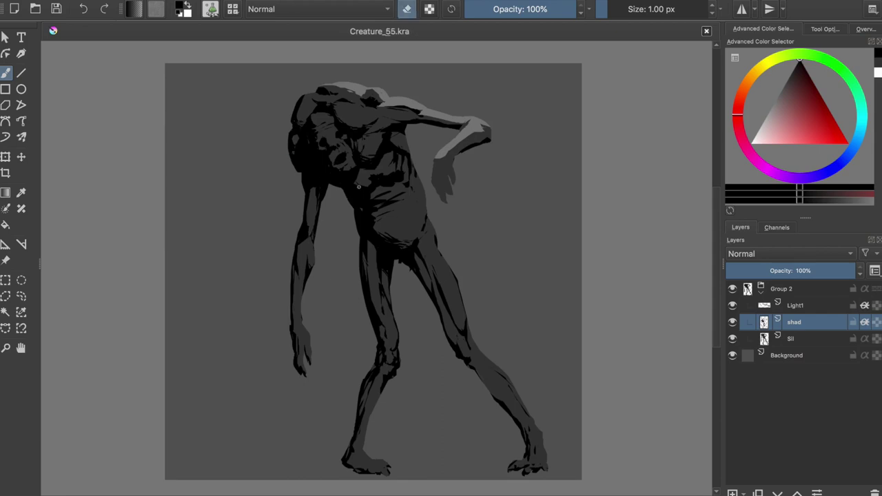
{"action": "key", "text": "e"}
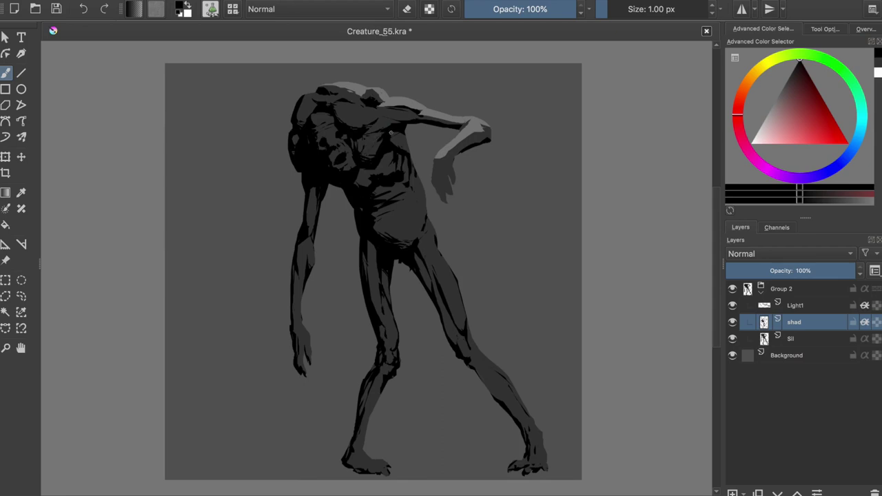
{"action": "key", "text": "e"}
{"action": "key", "text": "e"}
{"action": "key", "text": "ctrl+s"}
{"action": "key", "text": "m"}
{"action": "key", "text": "ctrl+s"}
{"action": "left_click", "coordinate": [355, 182]}
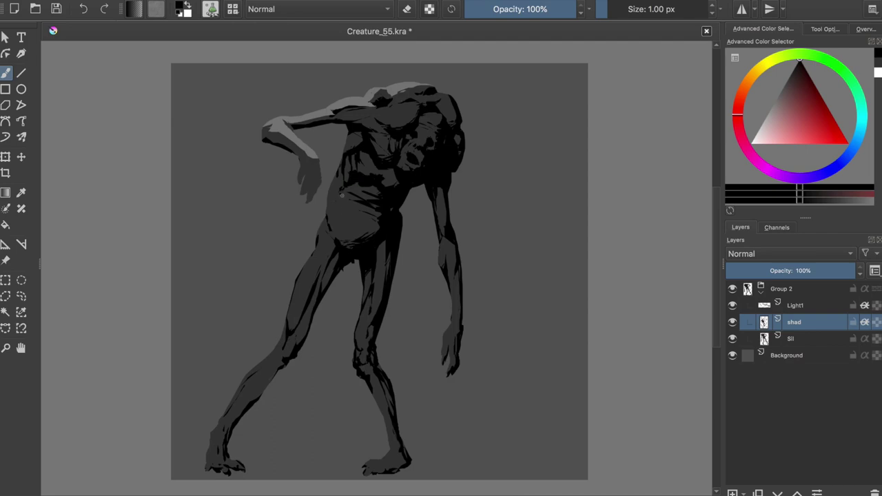
{"action": "key", "text": "m"}
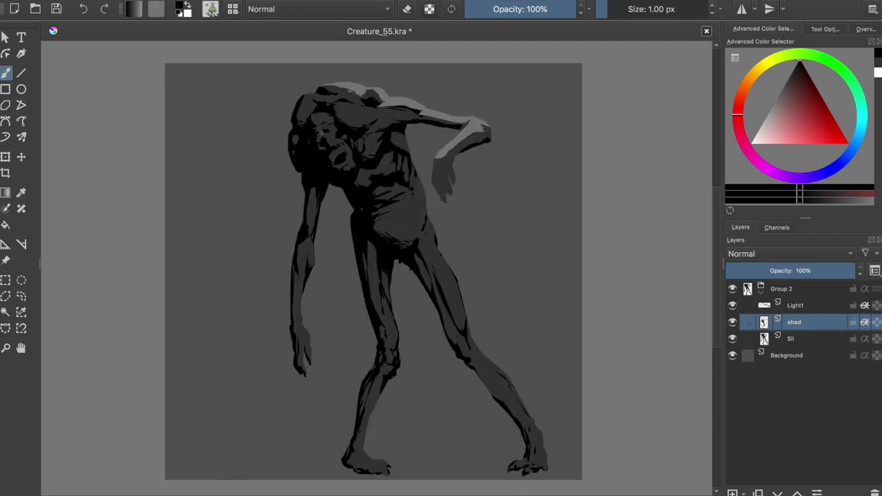
{"action": "key", "text": "ctrl+s"}
- Paint faint and dark shadow strokes across the creature's face, then save
{"action": "left_click_drag", "start_coordinate": [342, 144], "coordinate": [349, 151]}
{"action": "key", "text": "ctrl+s"}
{"action": "key", "text": "m"}
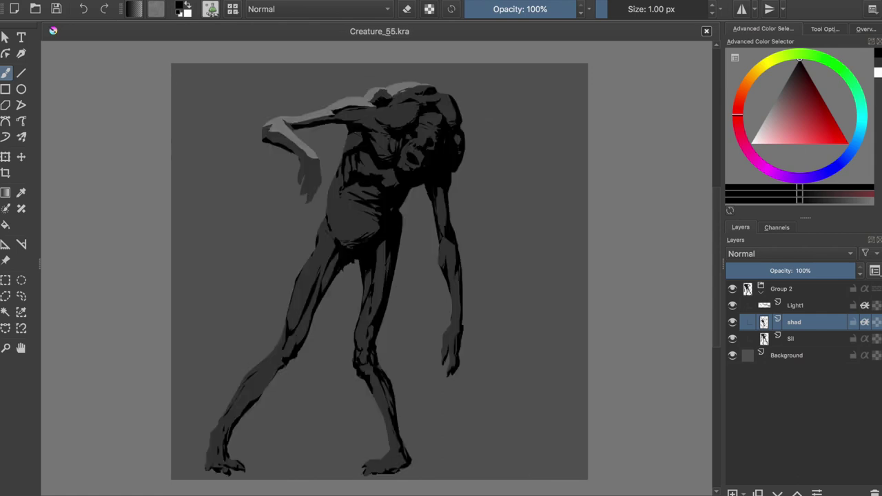
{"action": "left_click", "coordinate": [417, 166]}
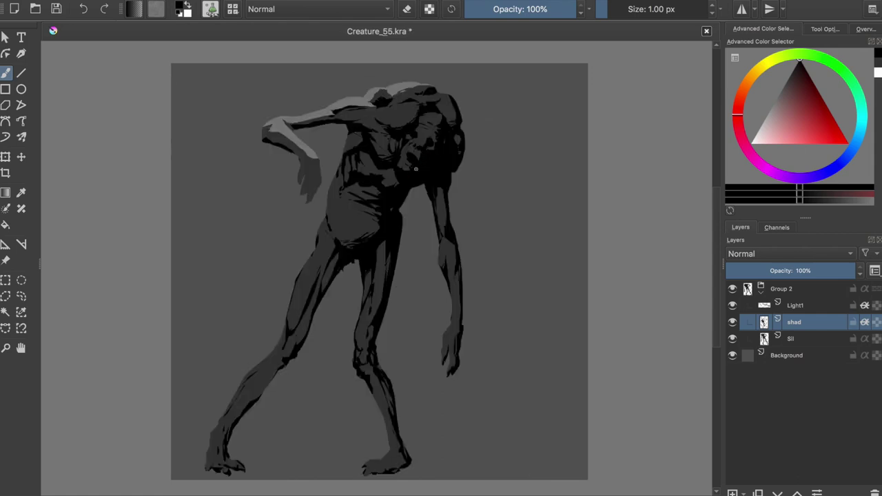
{"action": "key", "text": "m"}
{"action": "left_click_drag", "start_coordinate": [331, 156], "coordinate": [357, 146]}
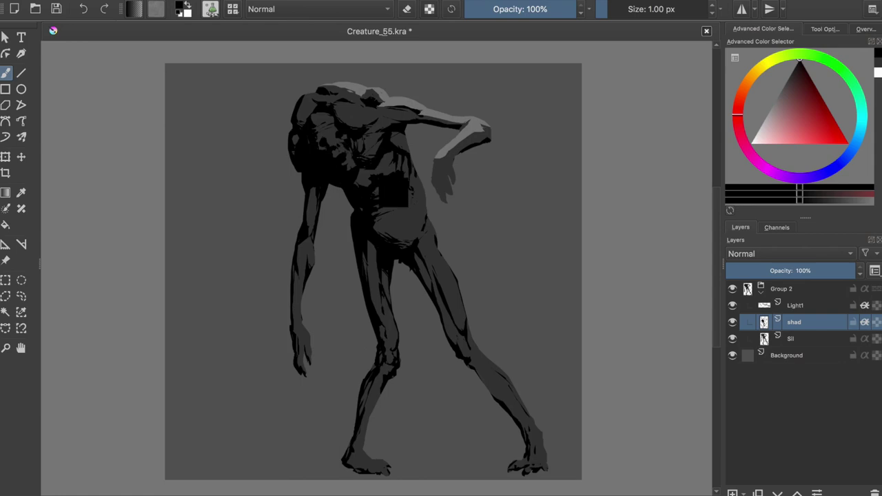
{"action": "key", "text": "ctrl+s"}
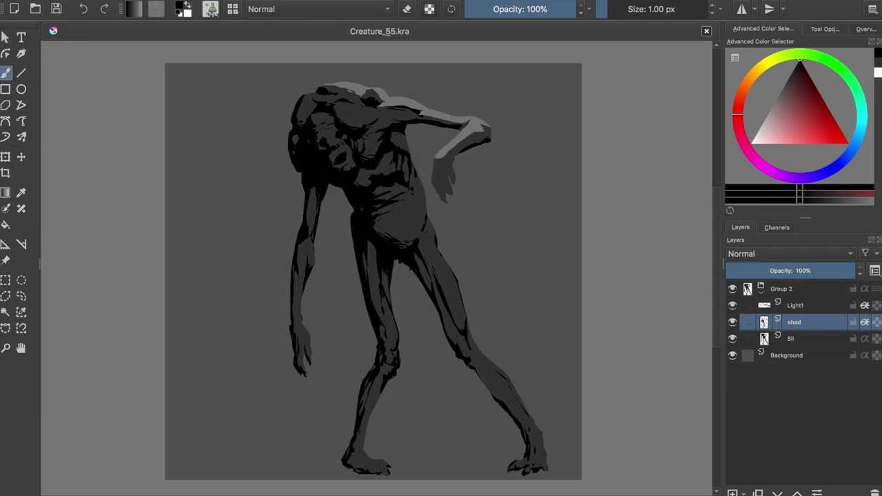
- Briefly visit Light1, return to the shad layer in eraser mode, and save after a mirrored check
{"action": "key", "text": "Page_Up"}
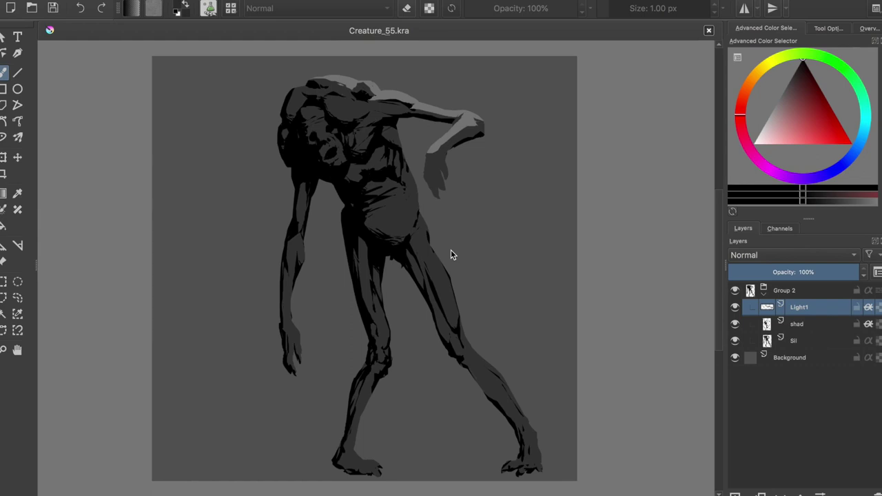
{"action": "key", "text": "Page_Down"}
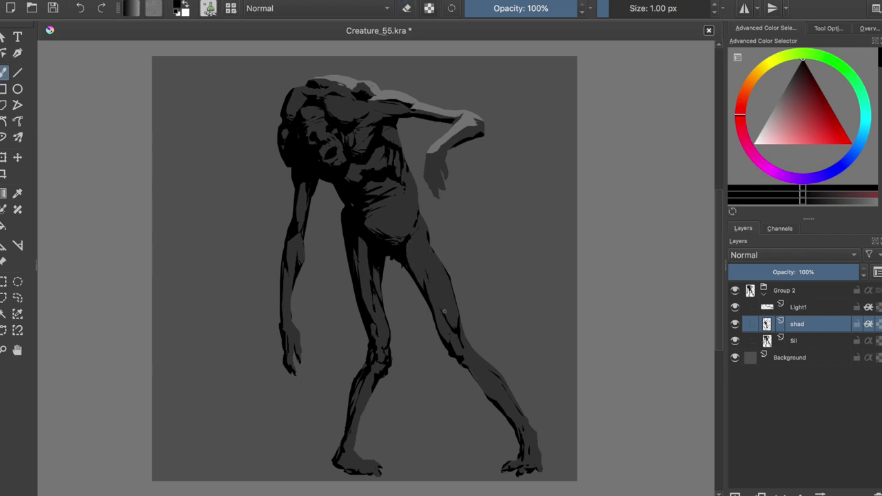
{"action": "key", "text": "e"}
{"action": "key", "text": "e"}
{"action": "key", "text": "m"}
{"action": "key", "text": "ctrl+s"}
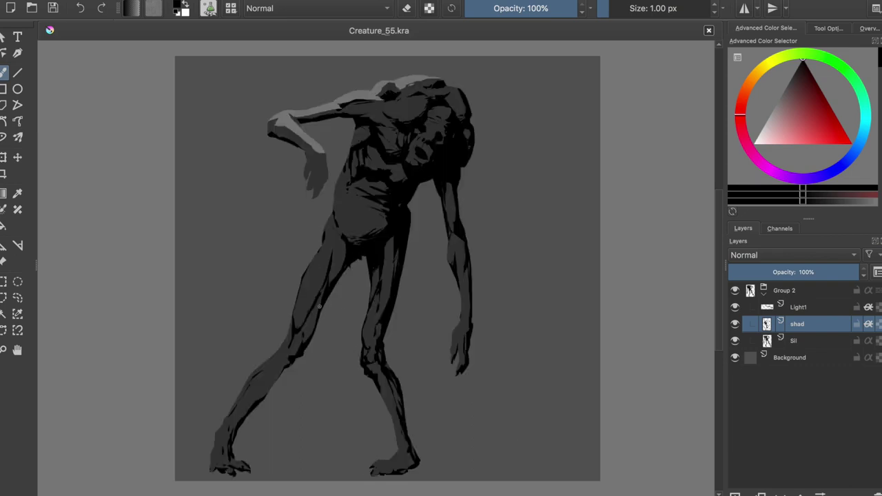
- Dab a mark near the head and paint a dark shadow stroke along the right shin
{"action": "left_click", "coordinate": [354, 134]}
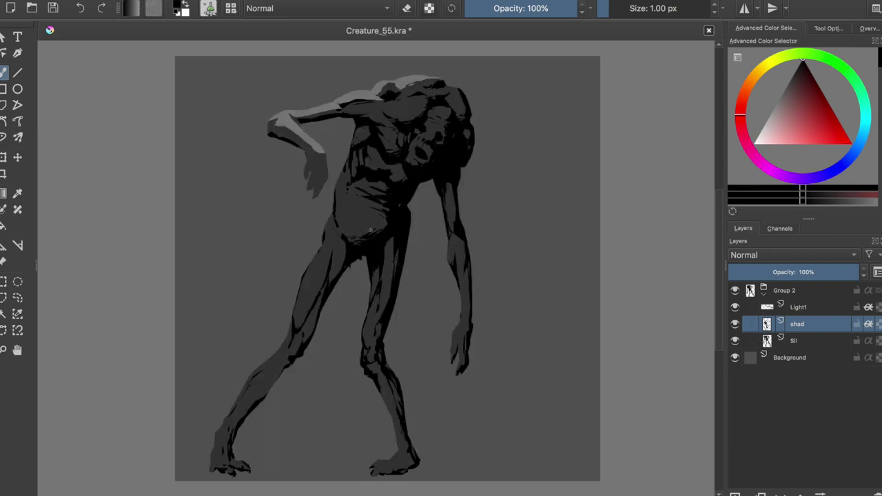
{"action": "key", "text": "m"}
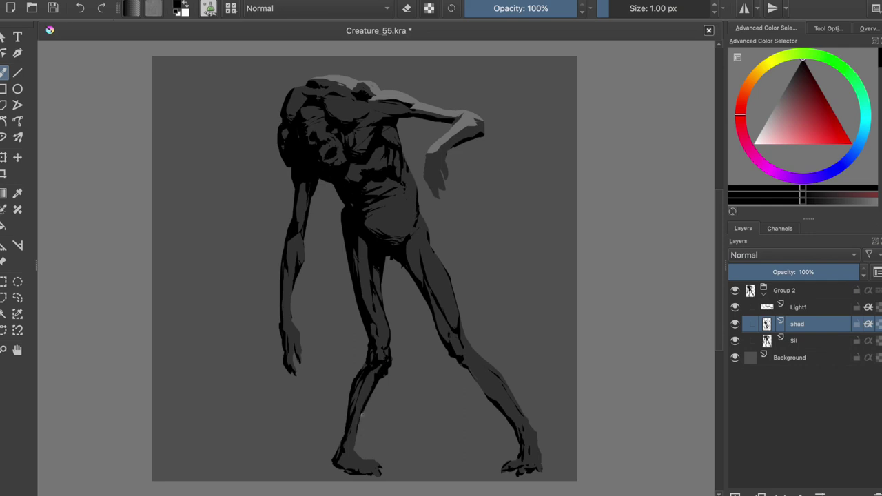
{"action": "left_click_drag", "start_coordinate": [459, 320], "coordinate": [486, 361]}
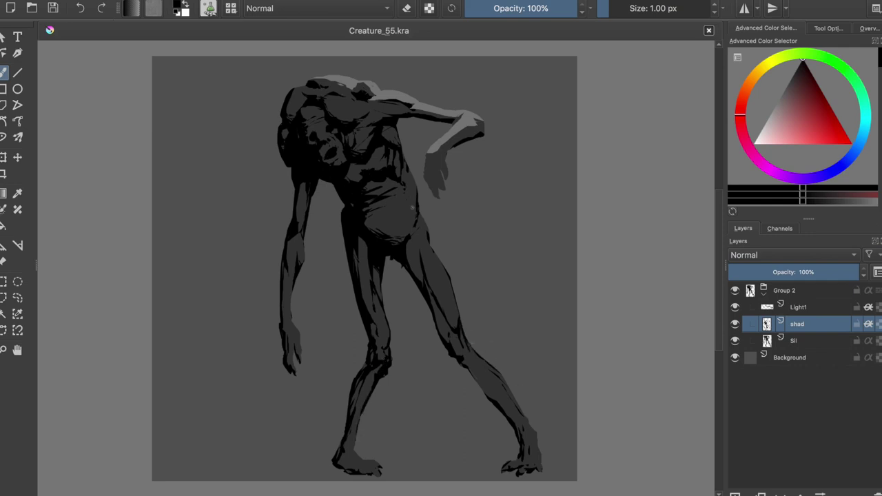
{"action": "scroll", "coordinate": [414, 190], "scroll_direction": "up", "scroll_amount": 1}
{"action": "left_click", "coordinate": [313, 76], "text": "ctrl"}
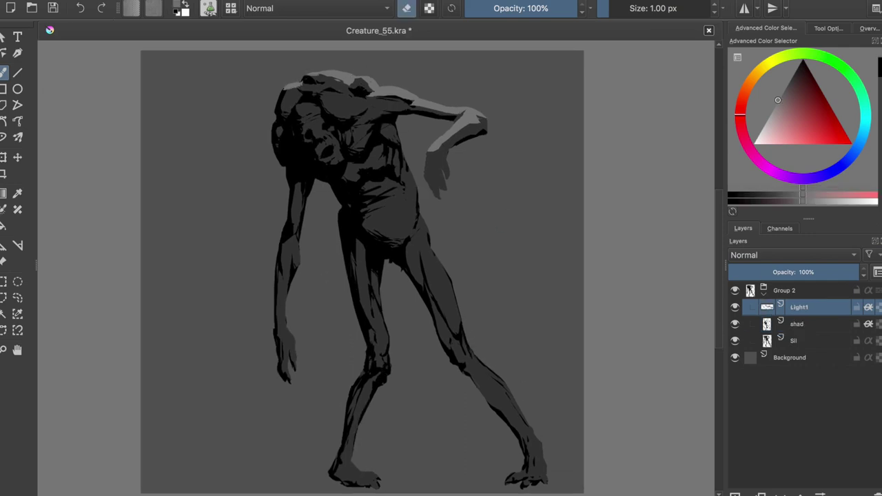
- Paint a pale rim highlight across the top of the head and trim it at the shoulder
{"action": "mouse_move", "coordinate": [300, 87]}
{"action": "left_mouse_down"}
{"action": "mouse_move", "coordinate": [321, 86]}
{"action": "mouse_move", "coordinate": [285, 91]}
{"action": "mouse_move", "coordinate": [344, 80]}
{"action": "mouse_move", "coordinate": [324, 96]}
{"action": "mouse_move", "coordinate": [330, 102]}
{"action": "mouse_move", "coordinate": [365, 94]}
{"action": "left_mouse_up"}
{"action": "key", "text": "e"}
{"action": "key", "text": "e"}
{"action": "mouse_move", "coordinate": [350, 101]}
{"action": "left_mouse_down"}
{"action": "mouse_move", "coordinate": [331, 101]}
{"action": "mouse_move", "coordinate": [355, 97]}
{"action": "left_mouse_up"}
{"action": "key", "text": "e"}
- Toggle between eraser and brush while checking the mirrored highlights, then save
{"action": "key", "text": "e"}
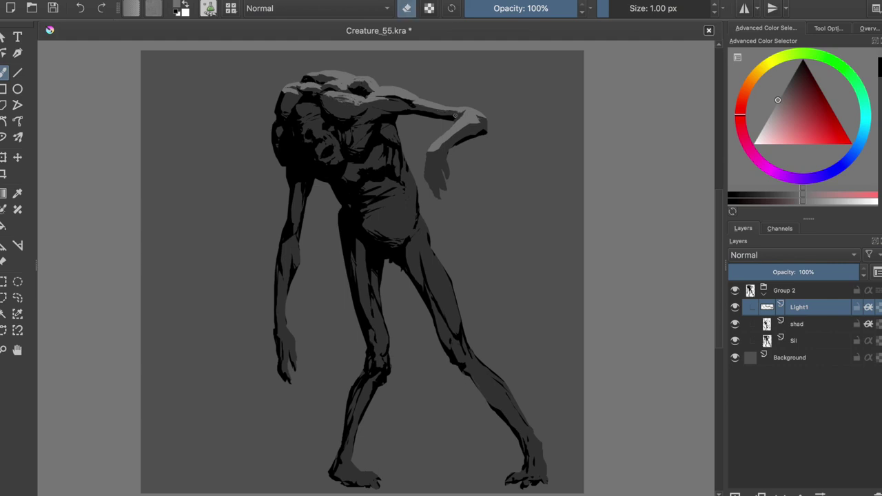
{"action": "key", "text": "m"}
{"action": "key", "text": "e"}
{"action": "key", "text": "e"}
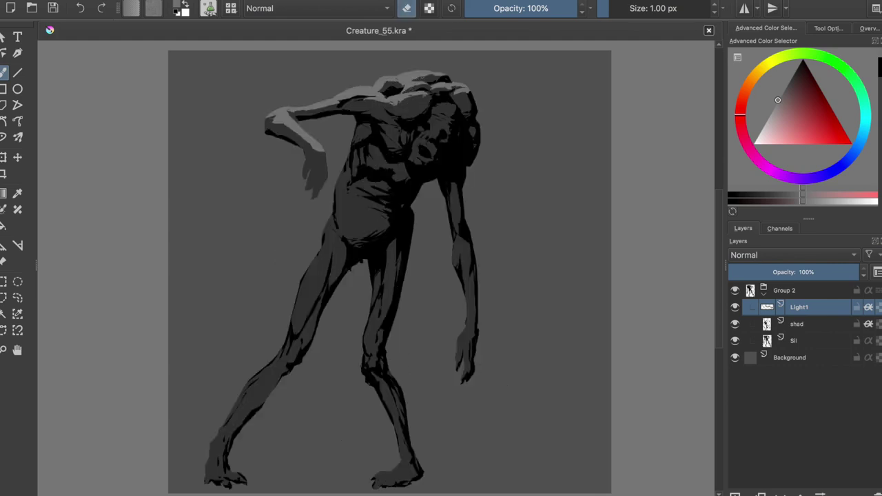
{"action": "key", "text": "e"}
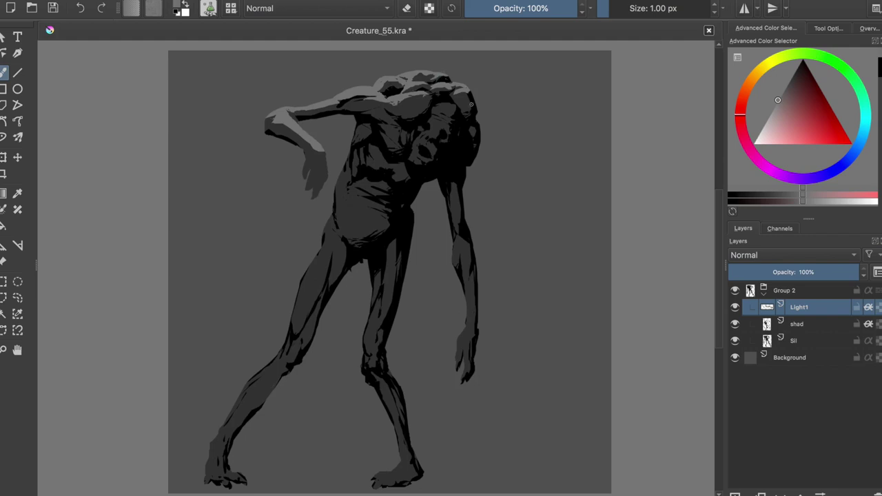
{"action": "key", "text": "e"}
{"action": "key", "text": "e"}
{"action": "key", "text": "e"}
{"action": "key", "text": "e"}
{"action": "key", "text": "e"}
{"action": "key", "text": "e"}
{"action": "key", "text": "m"}
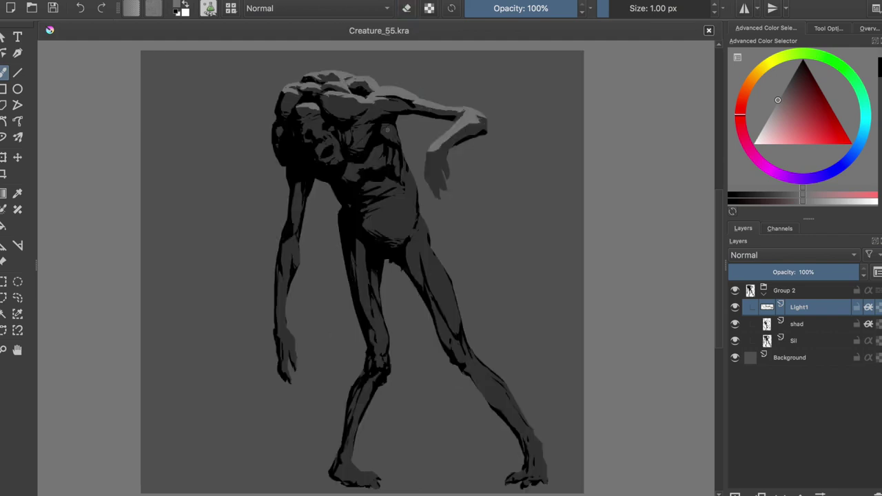
{"action": "scroll", "coordinate": [388, 129], "scroll_direction": "up", "scroll_amount": 1}
{"action": "key", "text": "e"}
{"action": "key", "text": "e"}
{"action": "key", "text": "e"}
{"action": "key", "text": "e"}
{"action": "key", "text": "e"}
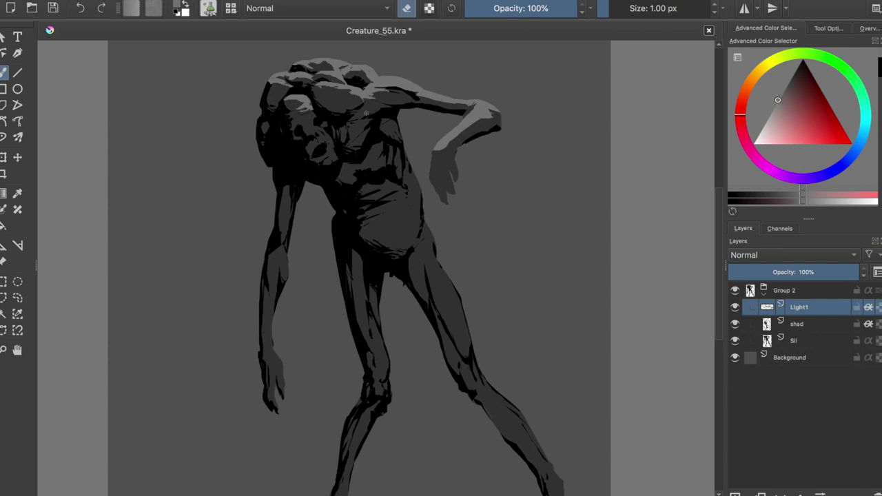
{"action": "key", "text": "e"}
{"action": "key", "text": "ctrl+s"}
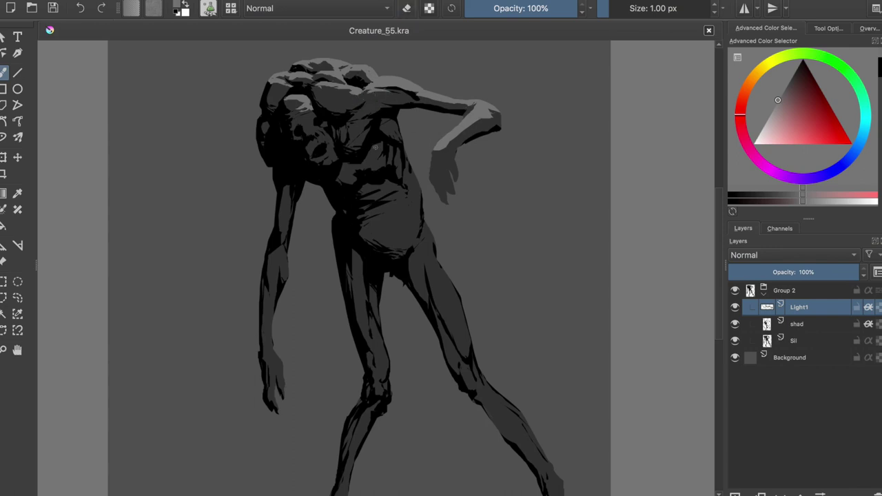
- Paint pale highlights along the torso's right edge and down the right thigh
{"action": "left_click_drag", "start_coordinate": [375, 146], "coordinate": [357, 133]}
{"action": "left_click_drag", "start_coordinate": [381, 105], "coordinate": [444, 298]}
{"action": "mouse_move", "coordinate": [421, 253]}
{"action": "left_mouse_down"}
{"action": "mouse_move", "coordinate": [439, 295]}
{"action": "mouse_move", "coordinate": [441, 345]}
{"action": "mouse_move", "coordinate": [488, 401]}
{"action": "left_mouse_up"}
{"action": "scroll", "coordinate": [379, 276], "scroll_direction": "down", "scroll_amount": 3}
{"action": "scroll", "coordinate": [379, 276], "scroll_direction": "up", "scroll_amount": 2}
{"action": "left_click", "coordinate": [790, 357]}
- Darken the Background layer to near-black by lowering its lightness, and save
{"action": "key", "text": "m"}
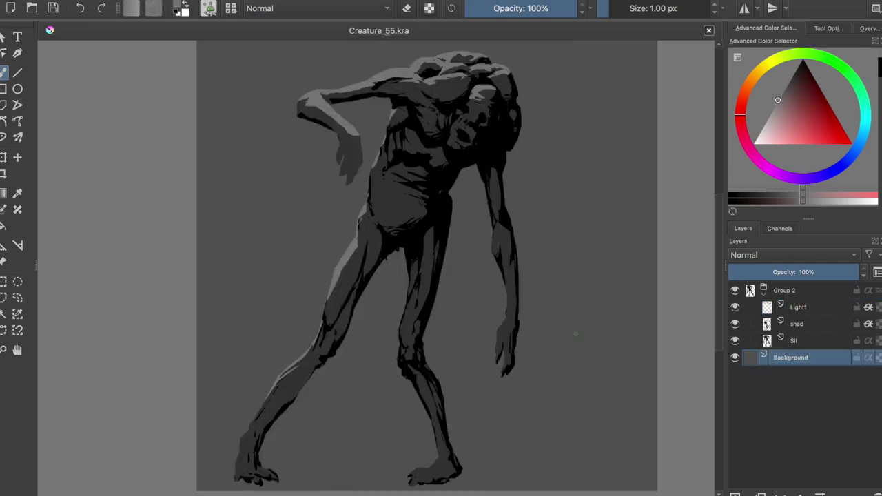
{"action": "key", "text": "ctrl+u"}
{"action": "left_click_drag", "start_coordinate": [186, 267], "coordinate": [165, 269]}
{"action": "key", "text": "Return"}
{"action": "key", "text": "m"}
{"action": "key", "text": "ctrl+s"}
- Switch to the shad layer in eraser mode, check the face in mirrored view, and save
{"action": "scroll", "coordinate": [441, 362], "scroll_direction": "down", "scroll_amount": 1}
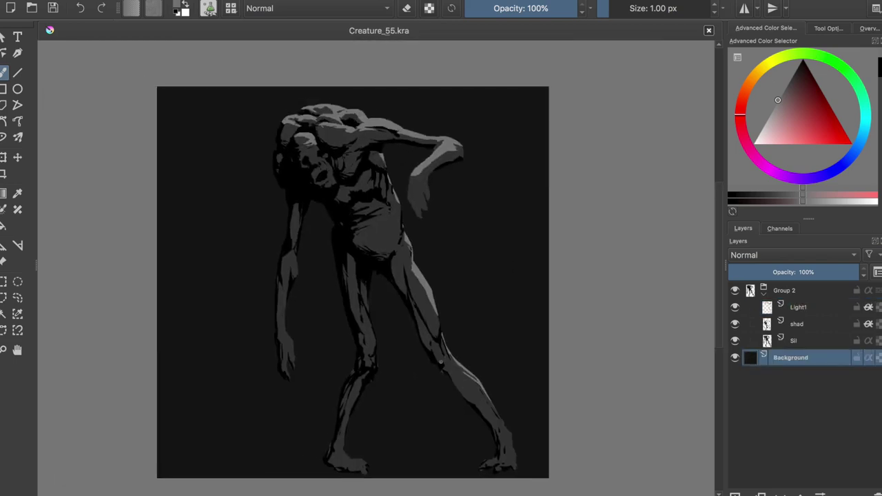
{"action": "left_click", "coordinate": [797, 324]}
{"action": "scroll", "coordinate": [282, 157], "scroll_direction": "up", "scroll_amount": 2}
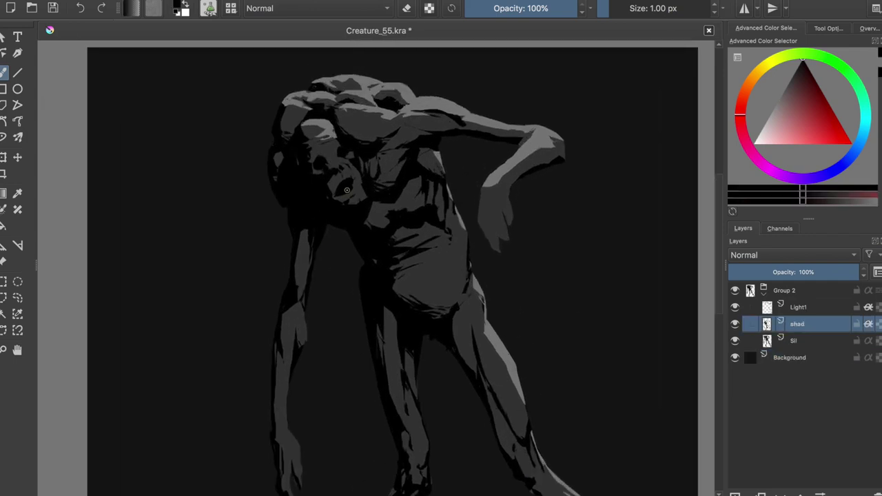
{"action": "key", "text": "e"}
{"action": "key", "text": "m"}
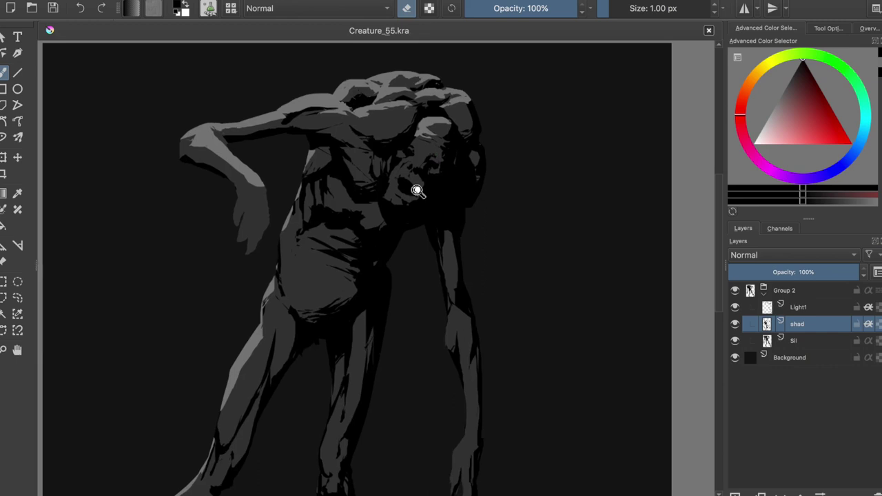
{"action": "scroll", "coordinate": [413, 190], "scroll_direction": "up", "scroll_amount": 2}
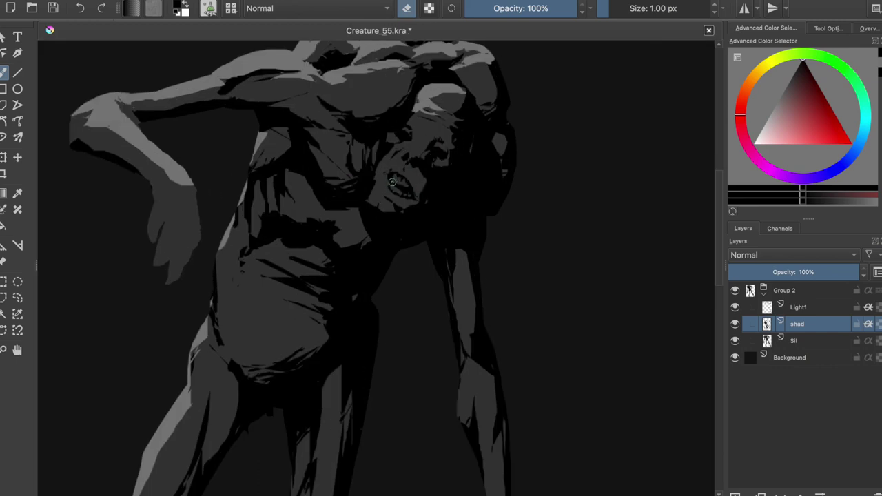
{"action": "key", "text": "m"}
{"action": "scroll", "coordinate": [348, 191], "scroll_direction": "down", "scroll_amount": 2}
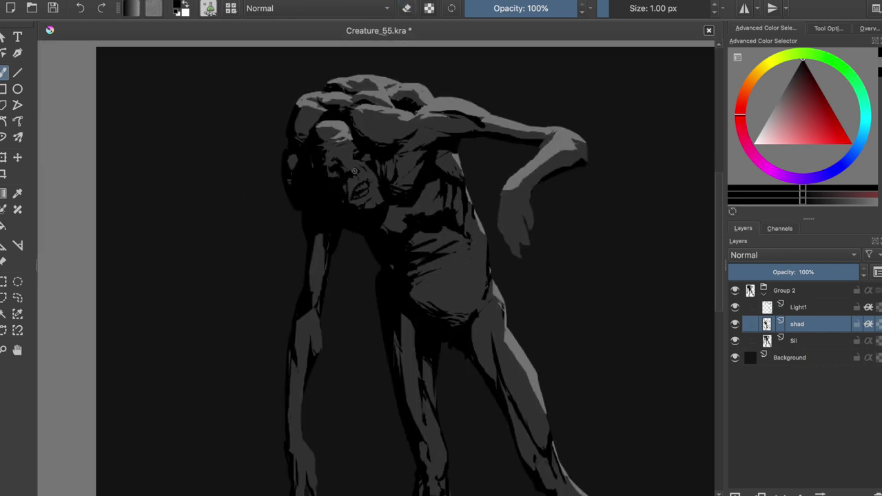
{"action": "key", "text": "ctrl+s"}
- Add a thin detail stroke near the face and erase shadow to lighten the eye socket
{"action": "left_click_drag", "start_coordinate": [369, 175], "coordinate": [380, 188]}
{"action": "scroll", "coordinate": [383, 200], "scroll_direction": "up", "scroll_amount": 3}
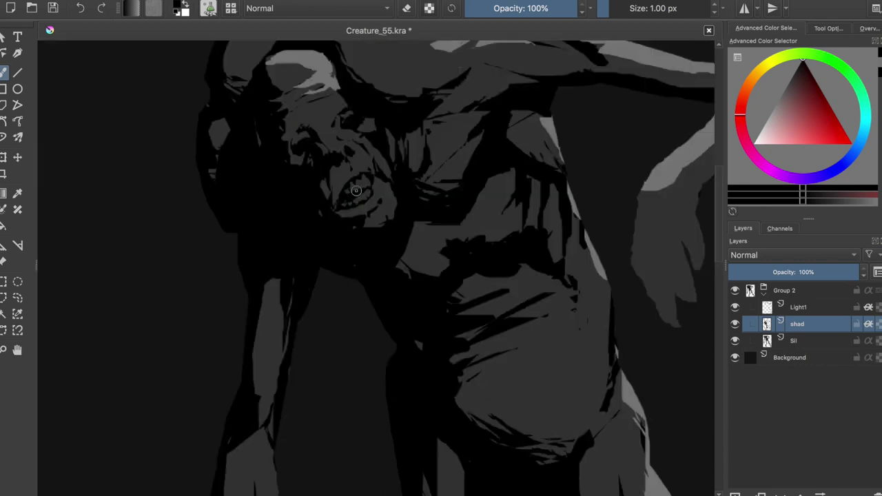
{"action": "key", "text": "e"}
{"action": "left_click_drag", "start_coordinate": [299, 147], "coordinate": [303, 142]}
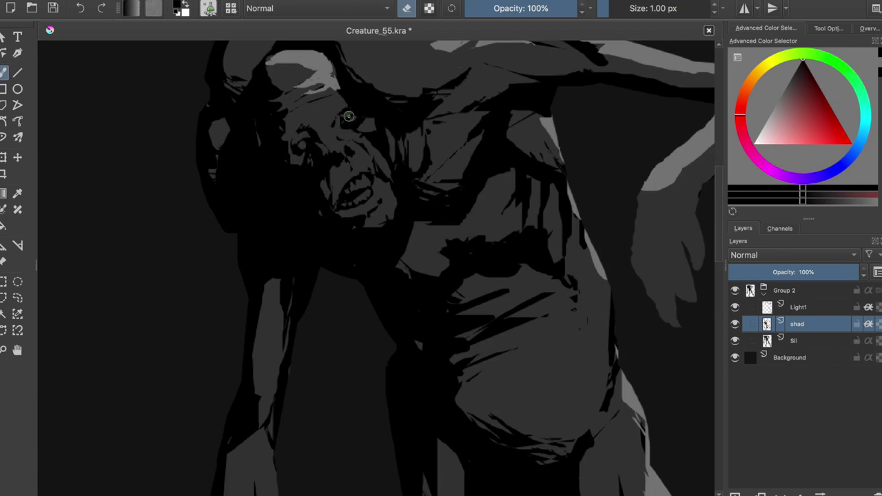
{"action": "scroll", "coordinate": [355, 108], "scroll_direction": "down", "scroll_amount": 5}
{"action": "key", "text": "m"}
{"action": "key", "text": "m"}
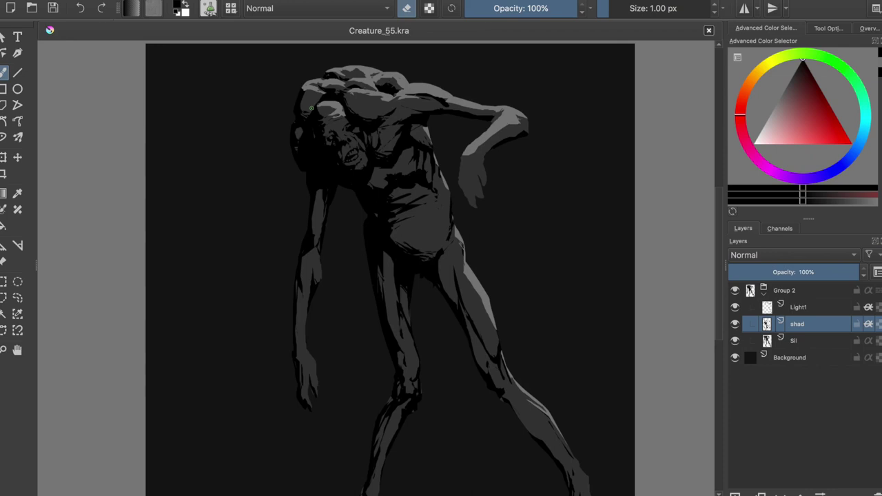
{"action": "scroll", "coordinate": [379, 157], "scroll_direction": "up", "scroll_amount": 2}
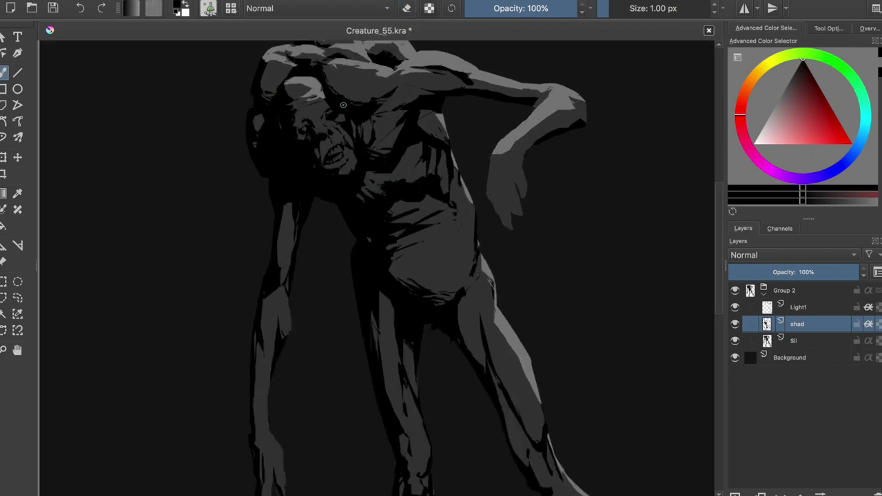
{"action": "key", "text": "Page_Up"}
- Zoom out to the whole page and mirror the canvas for comparison
{"action": "key", "text": "e"}
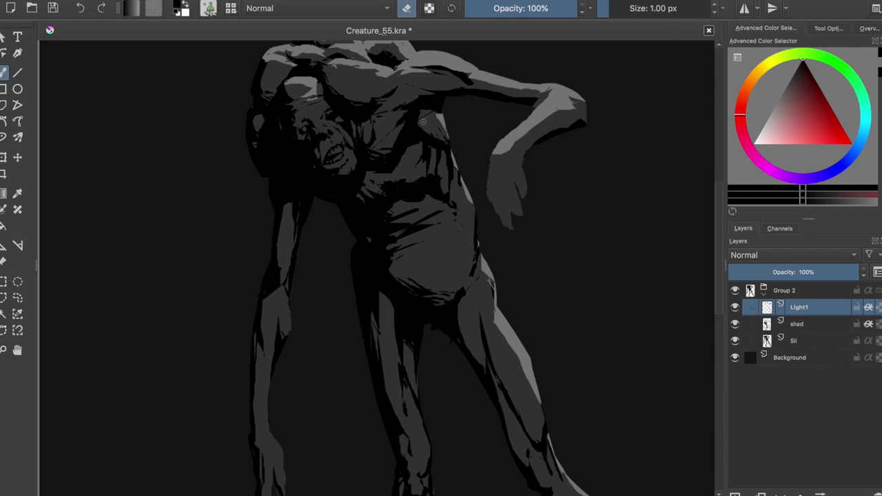
{"action": "key", "text": "Page_Down"}
{"action": "key", "text": "minus"}
{"action": "key", "text": "minus"}
{"action": "key", "text": "m"}
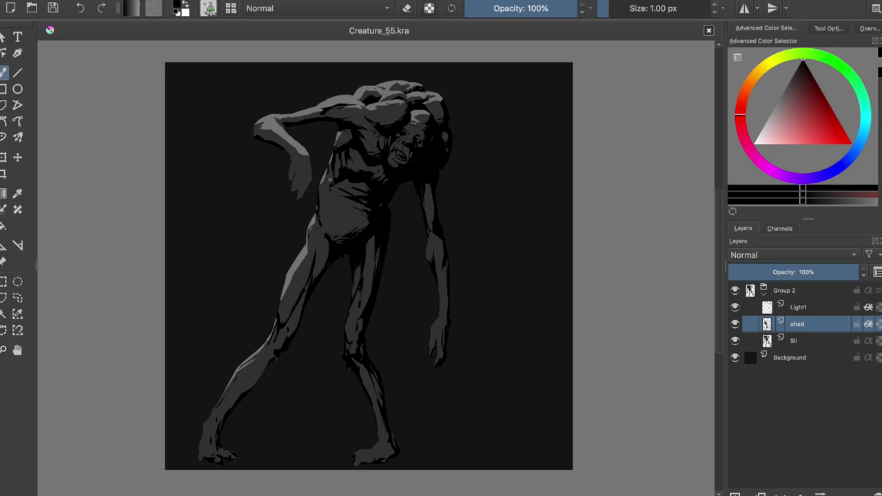
- On Light1, pick a mid-grey and paint light strokes on the raised arm
{"action": "left_click", "coordinate": [762, 308]}
{"action": "key", "text": "e"}
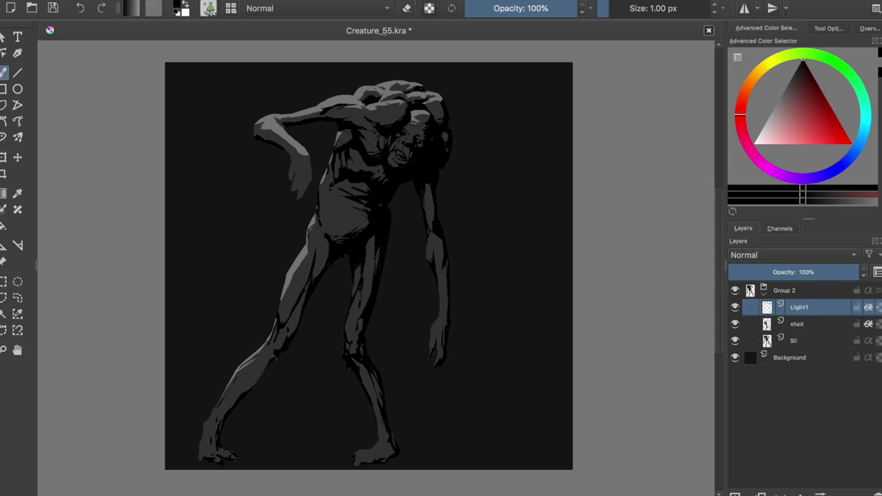
{"action": "key", "text": "e"}
{"action": "left_click", "coordinate": [283, 126], "text": "ctrl"}
{"action": "mouse_move", "coordinate": [273, 131]}
{"action": "left_mouse_down"}
{"action": "mouse_move", "coordinate": [303, 153]}
{"action": "mouse_move", "coordinate": [259, 127]}
{"action": "left_mouse_up"}
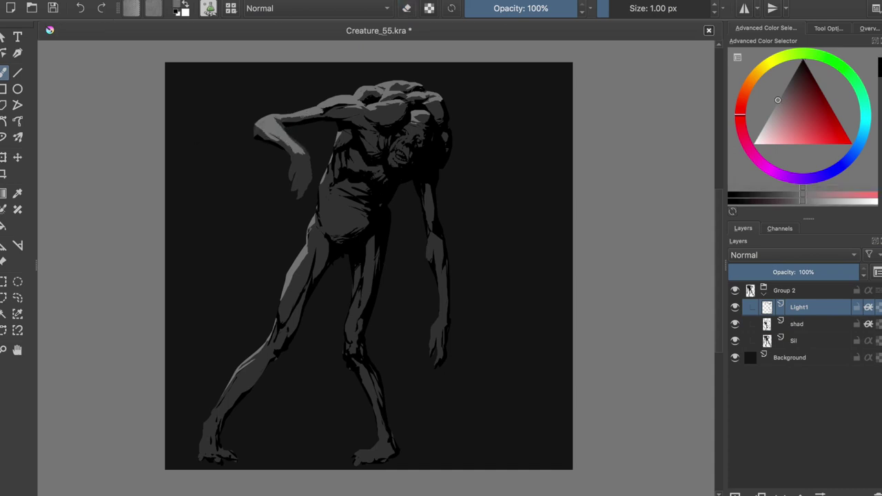
- Erase part of the head highlight, checking the mirrored view and saving
{"action": "key", "text": "e"}
{"action": "key", "text": "m"}
{"action": "key", "text": "ctrl+s"}
{"action": "left_click_drag", "start_coordinate": [341, 112], "coordinate": [335, 124]}
{"action": "key", "text": "ctrl+s"}
{"action": "scroll", "coordinate": [366, 171], "scroll_direction": "up", "scroll_amount": 2}
{"action": "scroll", "coordinate": [366, 171], "scroll_direction": "down", "scroll_amount": 2}
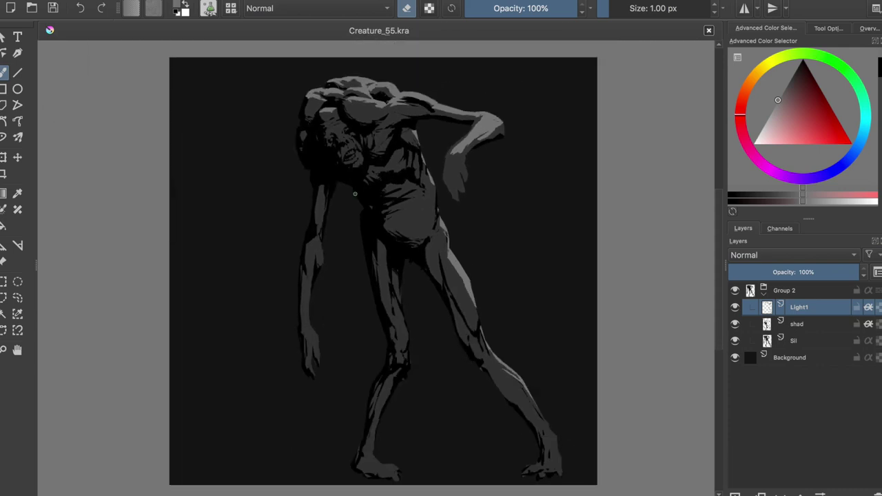
- On the shad layer, reshape the hand with dark strokes
{"action": "key", "text": "Page_Down"}
{"action": "key", "text": "e"}
{"action": "scroll", "coordinate": [469, 184], "scroll_direction": "up", "scroll_amount": 1}
{"action": "mouse_move", "coordinate": [468, 184]}
{"action": "left_mouse_down"}
{"action": "mouse_move", "coordinate": [464, 169]}
{"action": "mouse_move", "coordinate": [460, 196]}
{"action": "mouse_move", "coordinate": [449, 175]}
{"action": "mouse_move", "coordinate": [449, 185]}
{"action": "left_mouse_up"}
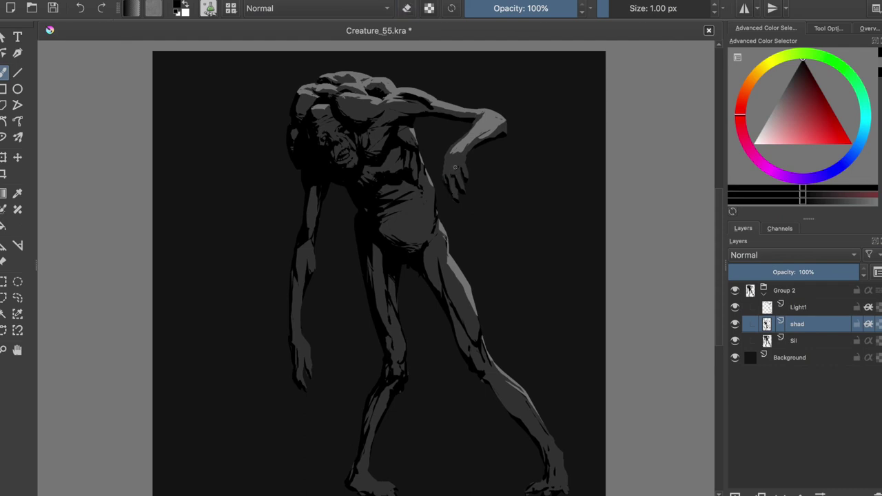
- Compare the figure in a mirrored view, switching between the shad and Sil layers, and save
{"action": "key", "text": "e"}
{"action": "key", "text": "e"}
{"action": "key", "text": "e"}
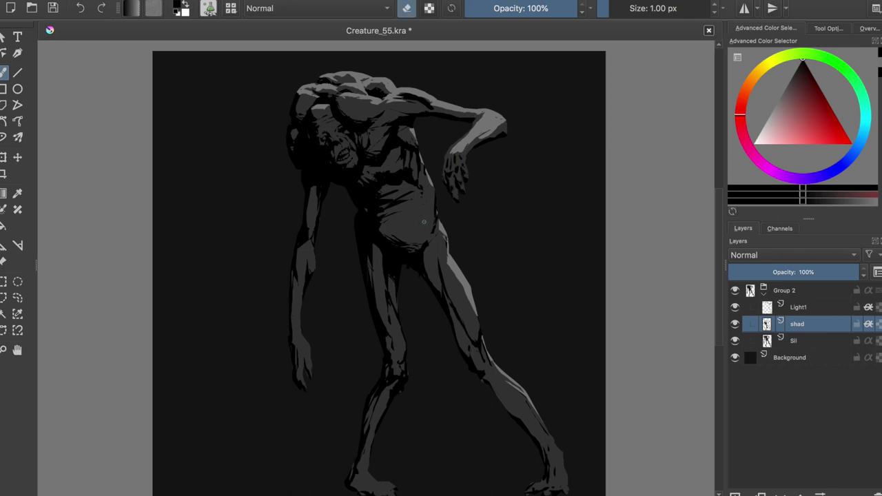
{"action": "key", "text": "m"}
{"action": "key", "text": "minus"}
{"action": "key", "text": "e"}
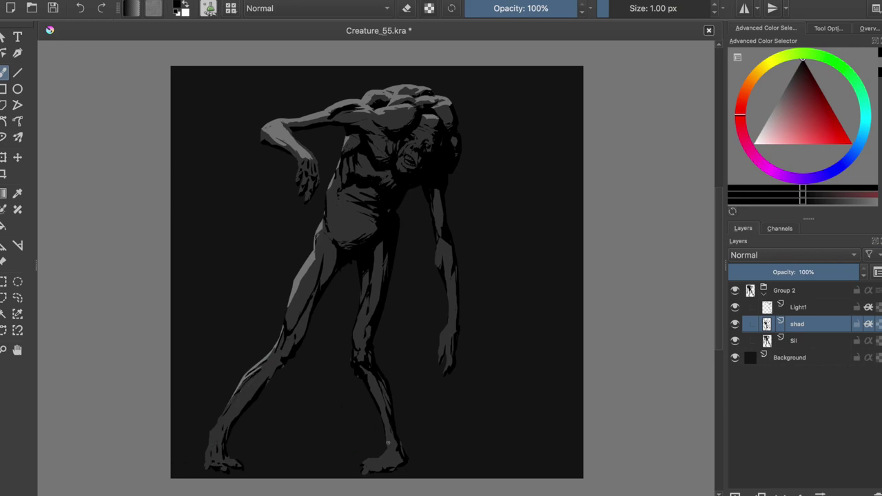
{"action": "key", "text": "e"}
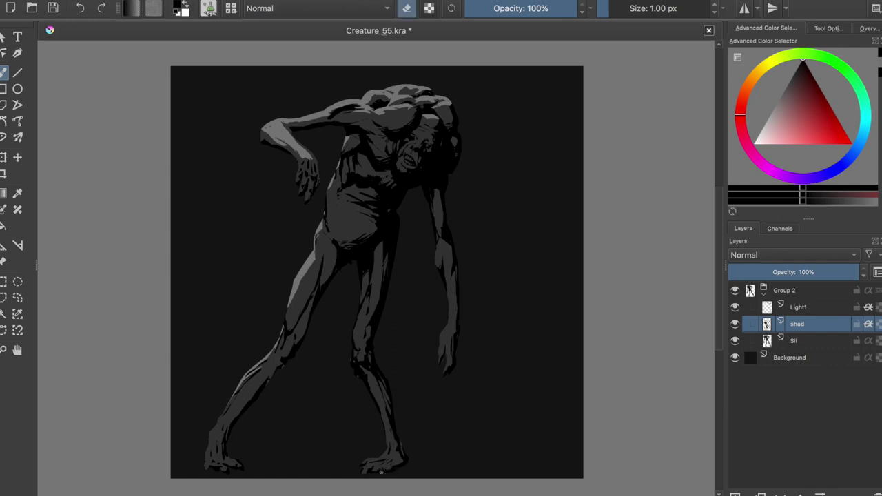
{"action": "key", "text": "Page_Down"}
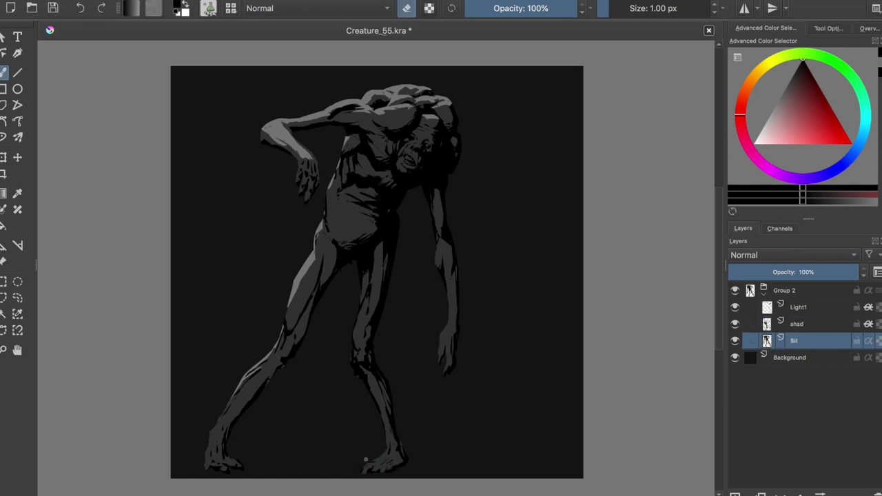
{"action": "key", "text": "Page_Up"}
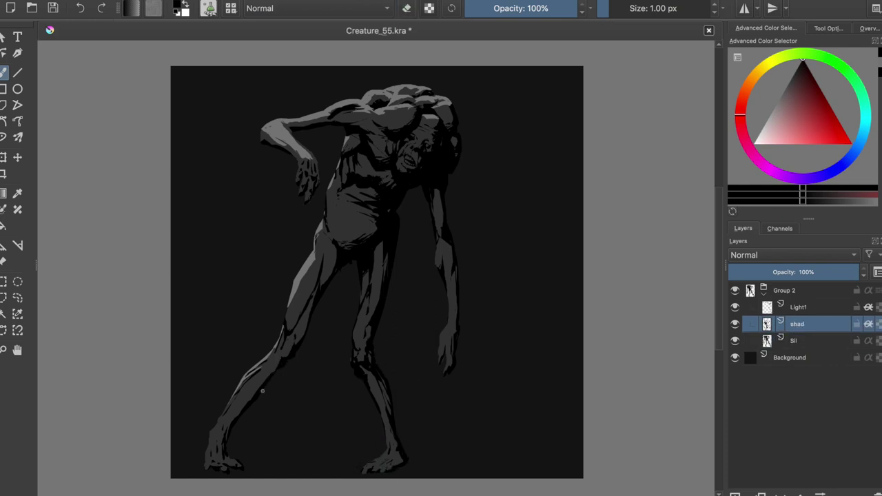
{"action": "key", "text": "ctrl+s"}
- Erase a small area near the head and paint a small dark stroke by the torso
{"action": "key", "text": "e"}
{"action": "left_click_drag", "start_coordinate": [412, 124], "coordinate": [427, 103]}
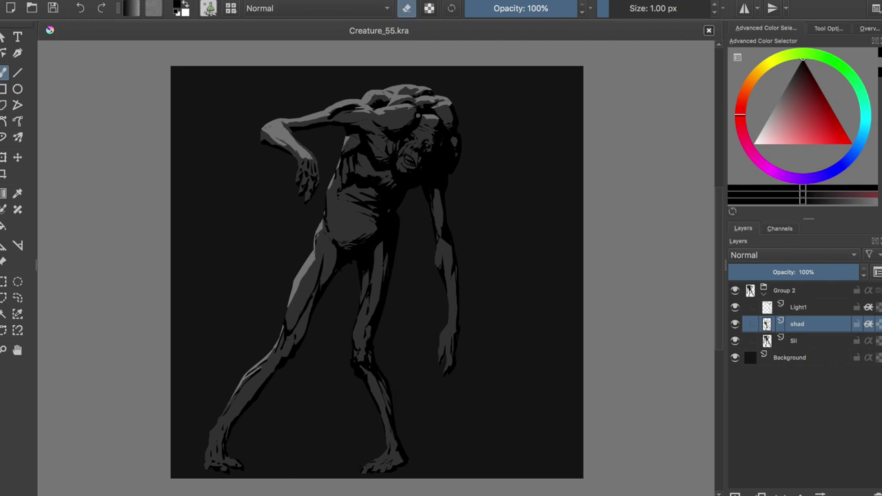
{"action": "key", "text": "e"}
{"action": "key", "text": "ctrl+s"}
{"action": "left_click_drag", "start_coordinate": [345, 177], "coordinate": [352, 168]}
{"action": "key", "text": "m"}
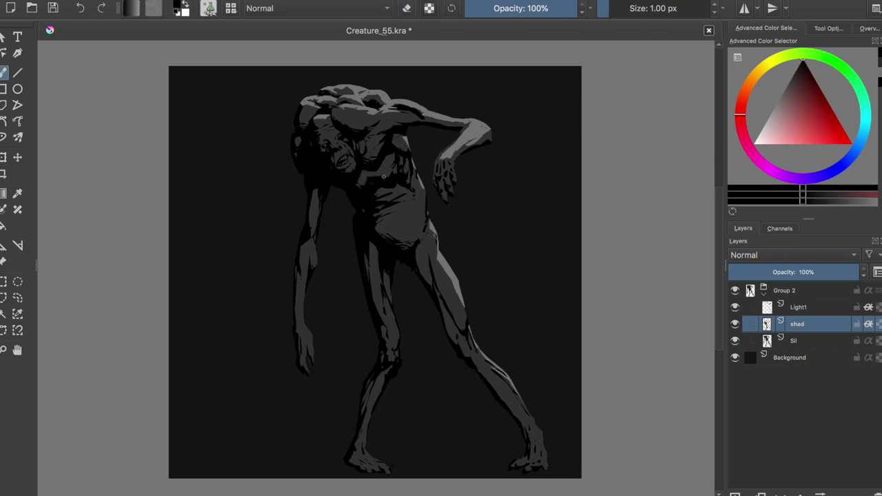
- On the Sil layer, erase a small spot on the hand, then return to shad
{"action": "key", "text": "e"}
{"action": "key", "text": "e"}
{"action": "key", "text": "e"}
{"action": "key", "text": "e"}
{"action": "key", "text": "e"}
{"action": "key", "text": "e"}
{"action": "key", "text": "e"}
{"action": "key", "text": "e"}
{"action": "key", "text": "e"}
{"action": "key", "text": "e"}
{"action": "key", "text": "e"}
{"action": "key", "text": "e"}
{"action": "key", "text": "m"}
{"action": "key", "text": "ctrl+s"}
{"action": "key", "text": "Page_Down"}
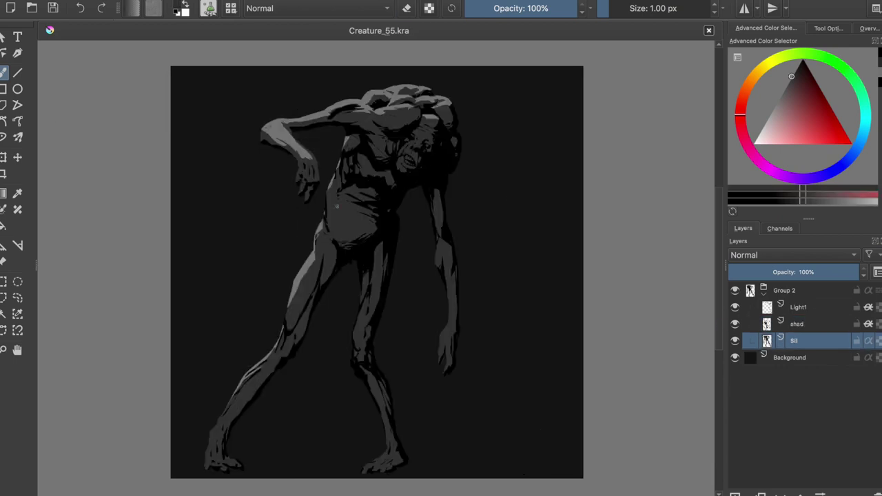
{"action": "key", "text": "e"}
{"action": "left_click", "coordinate": [296, 159]}
{"action": "key", "text": "e"}
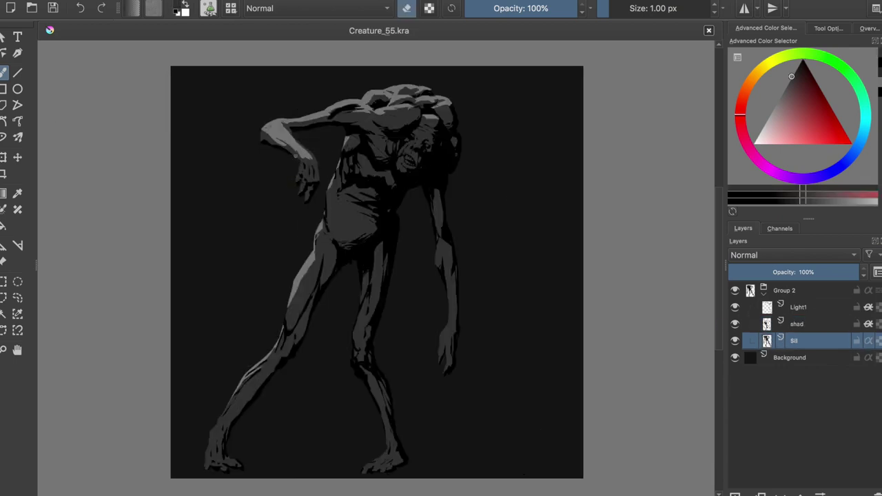
{"action": "key", "text": "m"}
{"action": "key", "text": "Page_Up"}
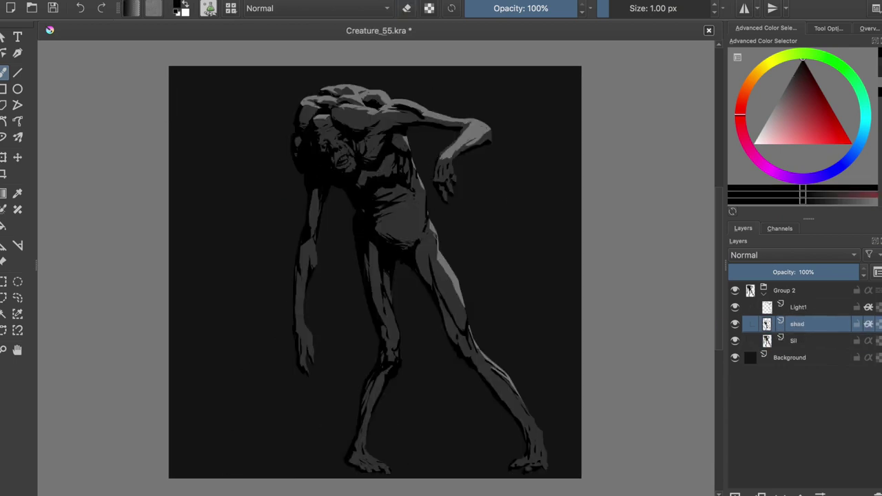
{"action": "key", "text": "Page_Down"}
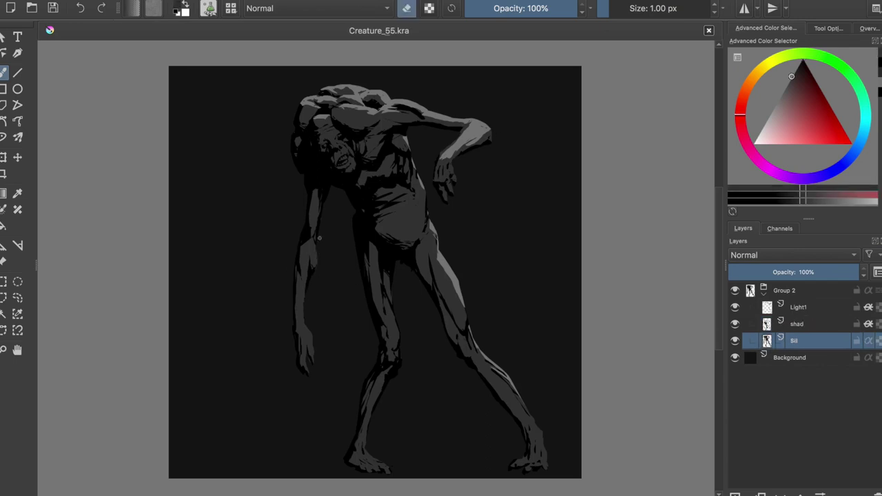
{"action": "key", "text": "Page_Up"}
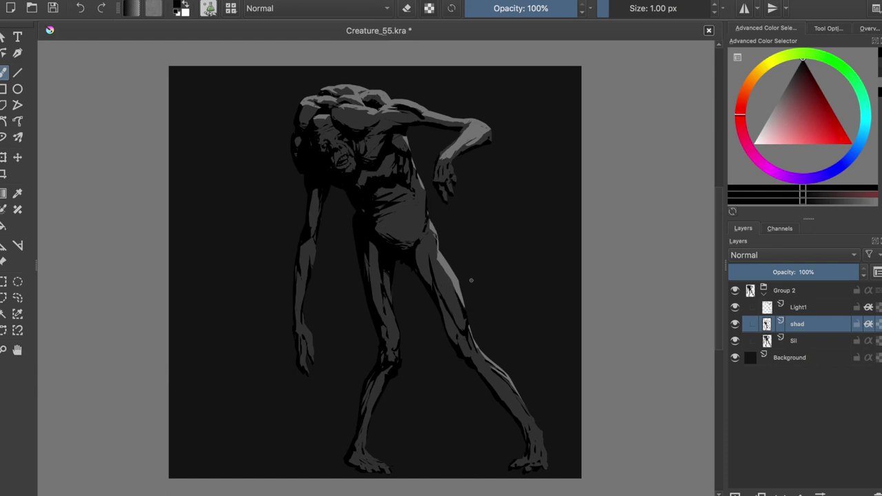
- Add a new paint layer named 'Cloth' above shad and switch to a fine 1 px brush
{"action": "key", "text": "Insert"}
{"action": "double_click", "coordinate": [807, 324]}
{"action": "type", "text": "Cloth"}
{"action": "key", "text": "Return"}
{"action": "left_click", "coordinate": [788, 85]}
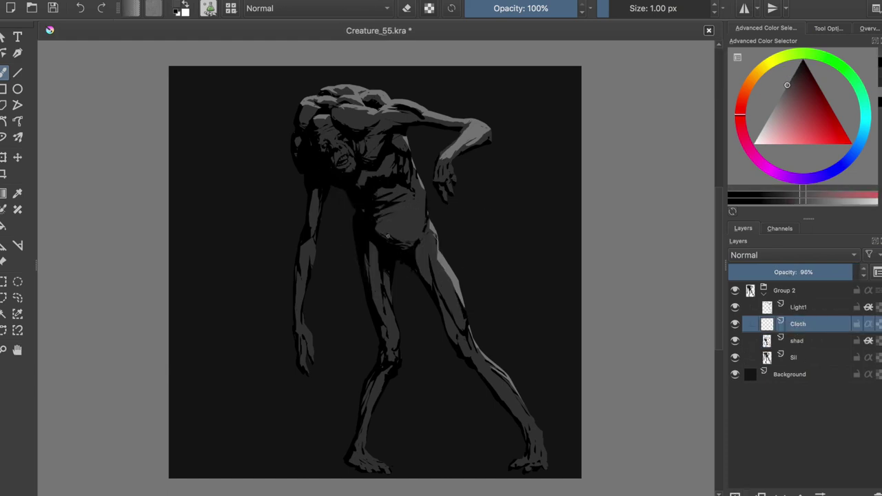
{"action": "key", "text": "slash"}
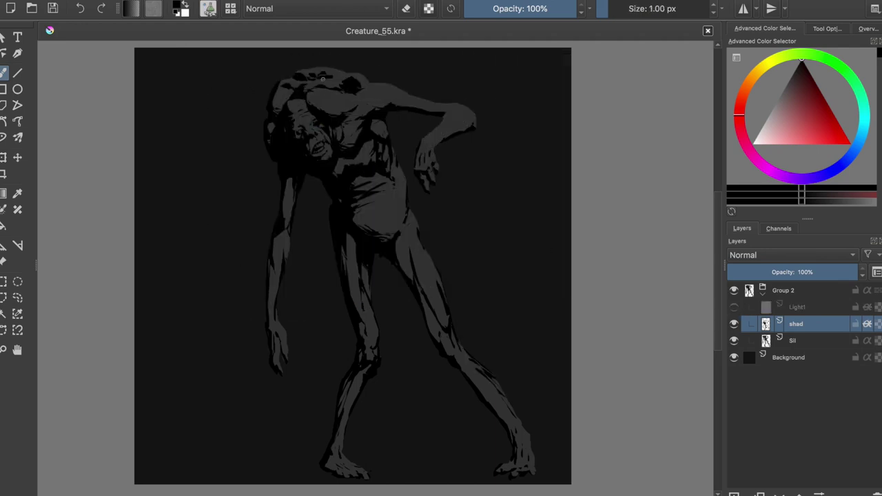
- Toggle the Light1 highlights on and off to compare the creature, saving in between
{"action": "key", "text": "e"}
{"action": "key", "text": "e"}
{"action": "key", "text": "e"}
{"action": "left_click", "coordinate": [735, 307]}
{"action": "left_click", "coordinate": [734, 307]}
{"action": "key", "text": "e"}
{"action": "key", "text": "e"}
{"action": "key", "text": "e"}
{"action": "key", "text": "e"}
{"action": "key", "text": "e"}
{"action": "key", "text": "e"}
{"action": "key", "text": "e"}
{"action": "key", "text": "e"}
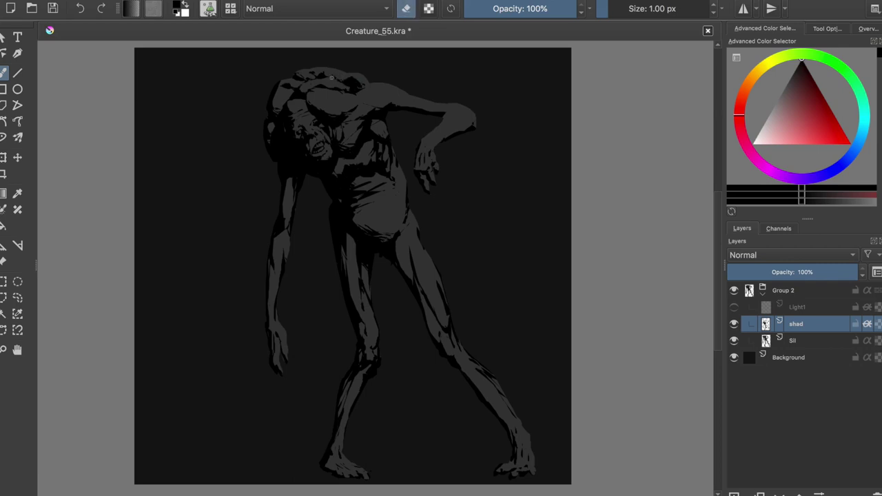
{"action": "key", "text": "ctrl+s"}
{"action": "left_click", "coordinate": [734, 306]}
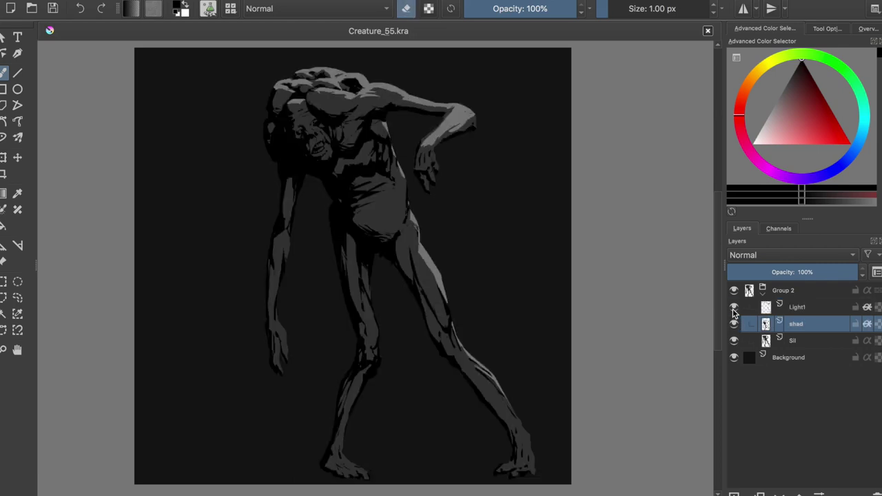
{"action": "left_click", "coordinate": [733, 307]}
{"action": "key", "text": "e"}
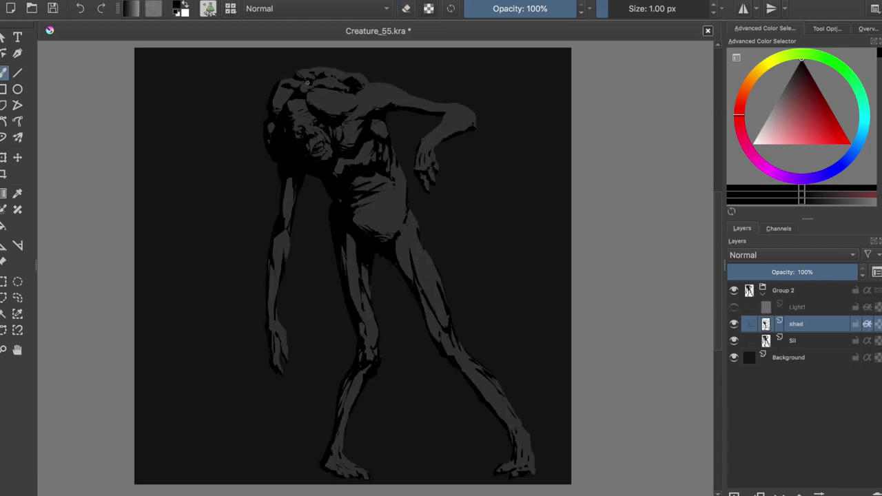
- Delete the Light1 layer, add a new layer in Group 2, and paint a dark shoulder stroke
{"action": "key", "text": "e"}
{"action": "key", "text": "Insert"}
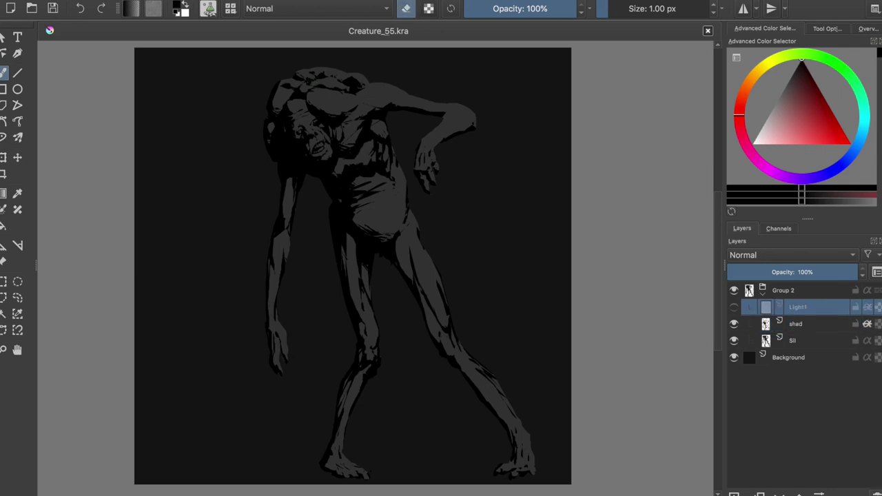
{"action": "key", "text": "e"}
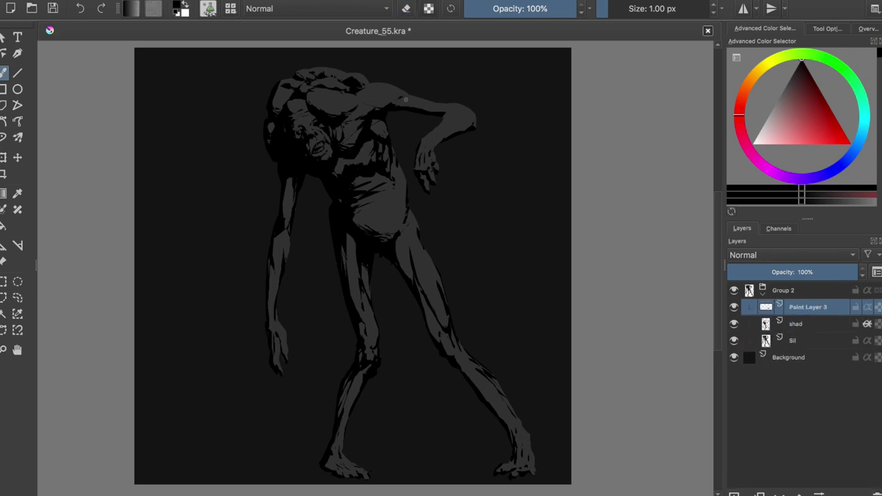
{"action": "left_click_drag", "start_coordinate": [364, 93], "coordinate": [390, 86]}
{"action": "key", "text": "e"}
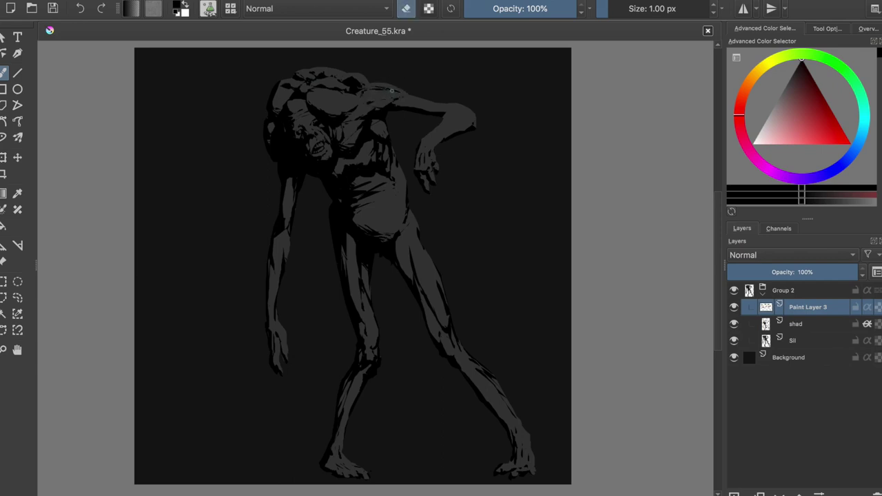
{"action": "key", "text": "e"}
{"action": "key", "text": "ctrl+s"}
- Check the pose mirrored and paint a lighter grey highlight on the elbow
{"action": "key", "text": "m"}
{"action": "key", "text": "ctrl+z"}
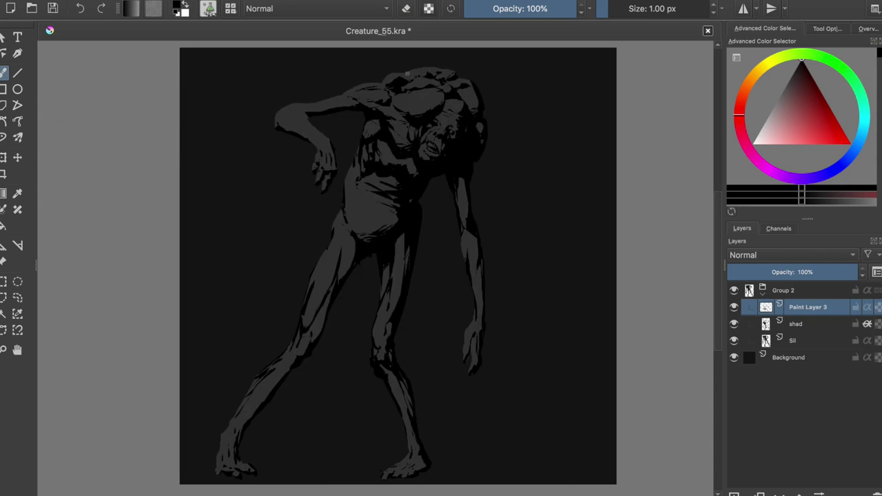
{"action": "key", "text": "ctrl+shift+z"}
{"action": "key", "text": "m"}
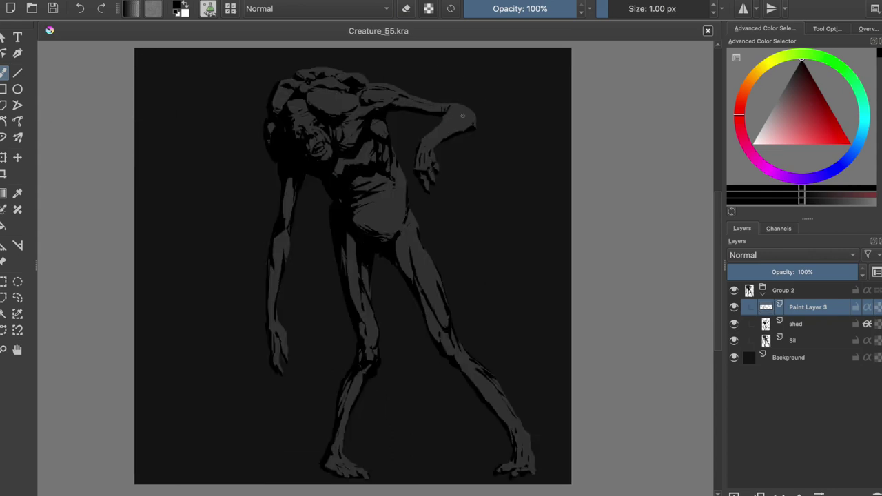
{"action": "left_click_drag", "start_coordinate": [456, 119], "coordinate": [470, 128]}
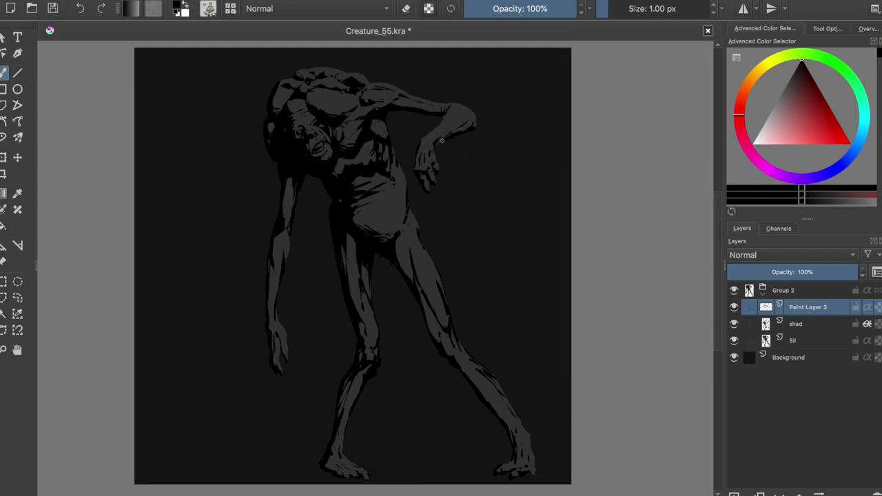
{"action": "key", "text": "ctrl+s"}
- Outline an area on the lower leg, then undo back to the saved state on shad
{"action": "key", "text": "o"}
{"action": "left_click_drag", "start_coordinate": [383, 353], "coordinate": [367, 378]}
{"action": "key", "text": "t"}
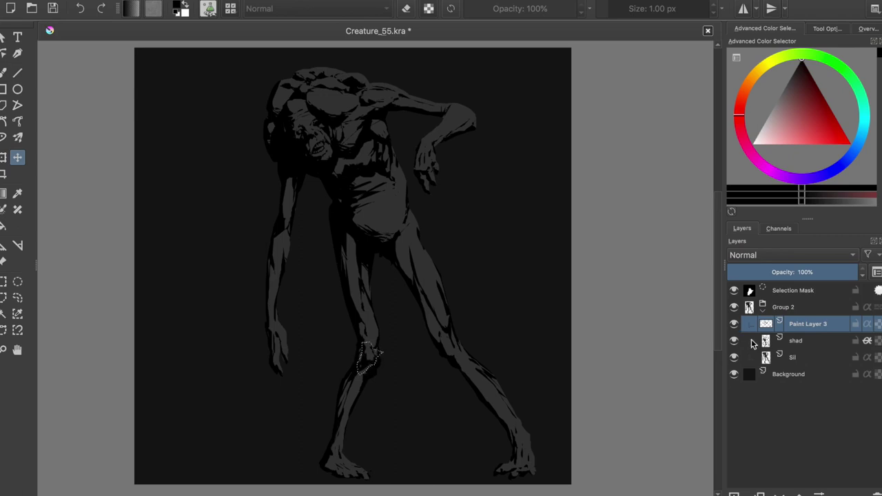
{"action": "key", "text": "Page_Down"}
{"action": "key", "text": "b"}
{"action": "key", "text": "ctrl+z"}
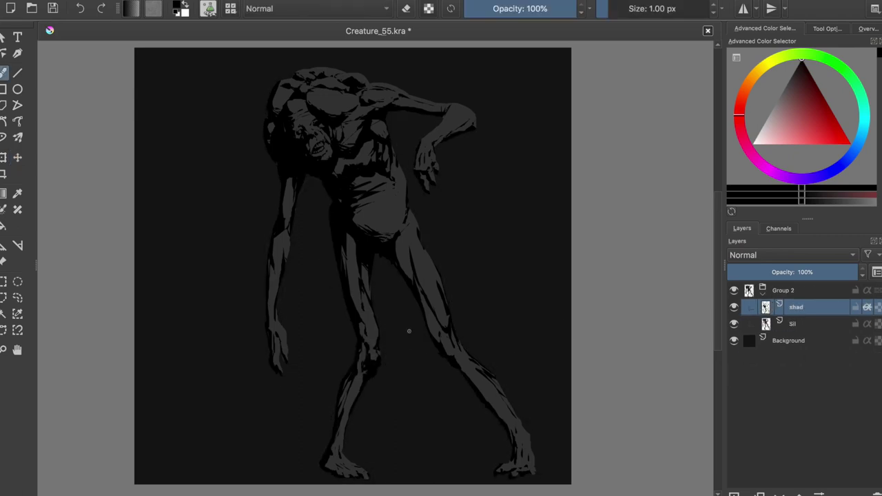
- Touch up a small area near the belly and erase a spot near the chest
{"action": "key", "text": "e"}
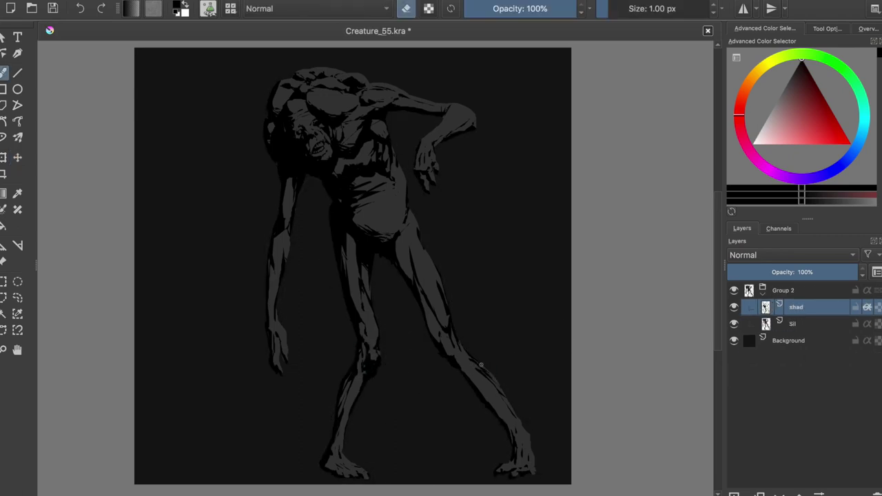
{"action": "key", "text": "e"}
{"action": "key", "text": "ctrl+s"}
{"action": "left_click_drag", "start_coordinate": [407, 245], "coordinate": [405, 236]}
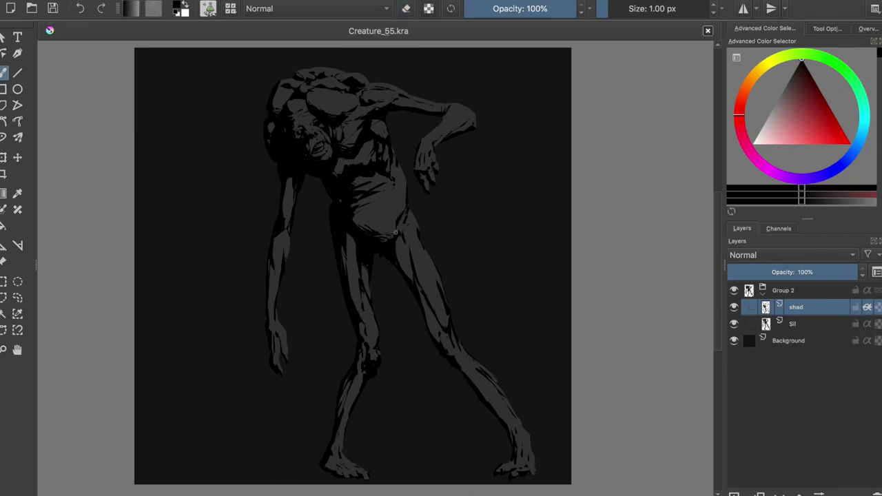
{"action": "key", "text": "e"}
{"action": "key", "text": "ctrl+s"}
{"action": "left_click", "coordinate": [350, 169]}
{"action": "key", "text": "e"}
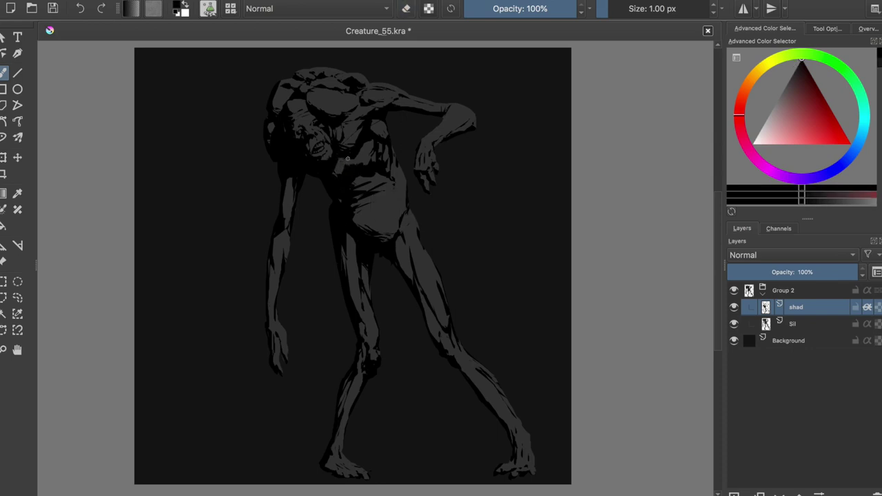
- Check the mirrored view and dab a small shadow mark near the head
{"action": "key", "text": "m"}
{"action": "key", "text": "ctrl+s"}
{"action": "left_click", "coordinate": [421, 129]}
{"action": "key", "text": "e"}
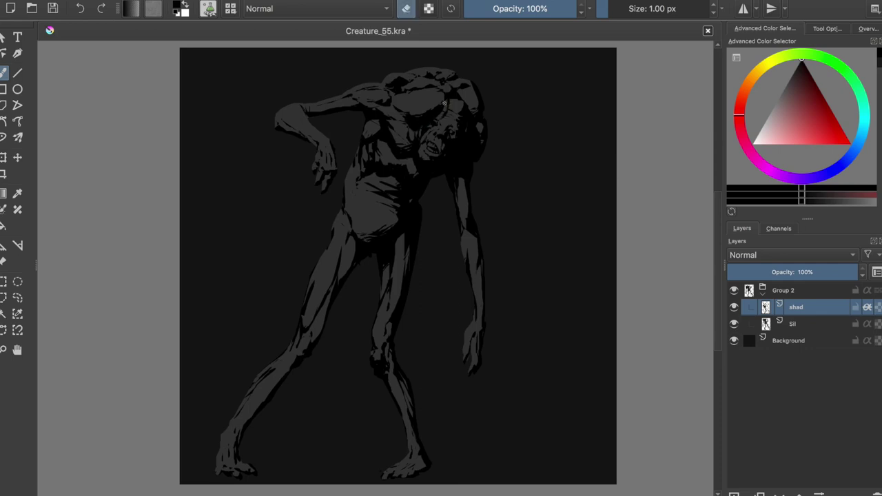
{"action": "key", "text": "e"}
{"action": "key", "text": "e"}
{"action": "key", "text": "e"}
{"action": "key", "text": "m"}
{"action": "key", "text": "e"}
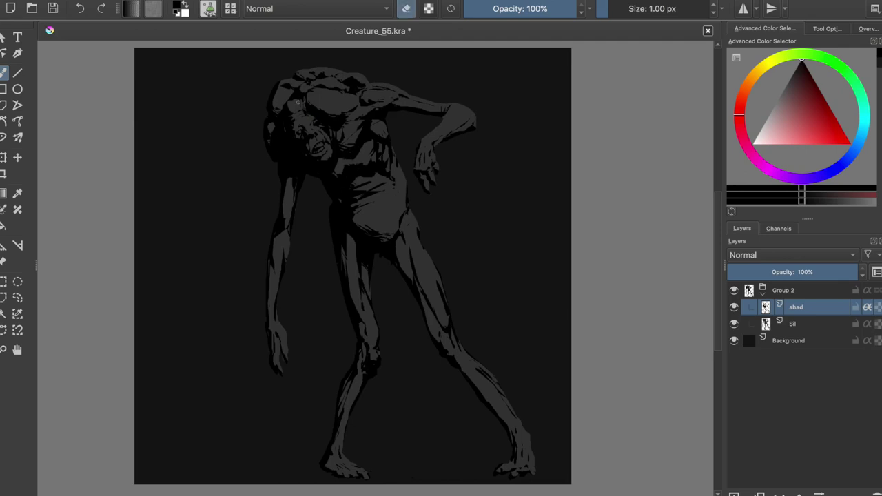
{"action": "key", "text": "e"}
{"action": "key", "text": "e"}
{"action": "key", "text": "e"}
{"action": "key", "text": "e"}
{"action": "key", "text": "e"}
{"action": "key", "text": "ctrl+s"}
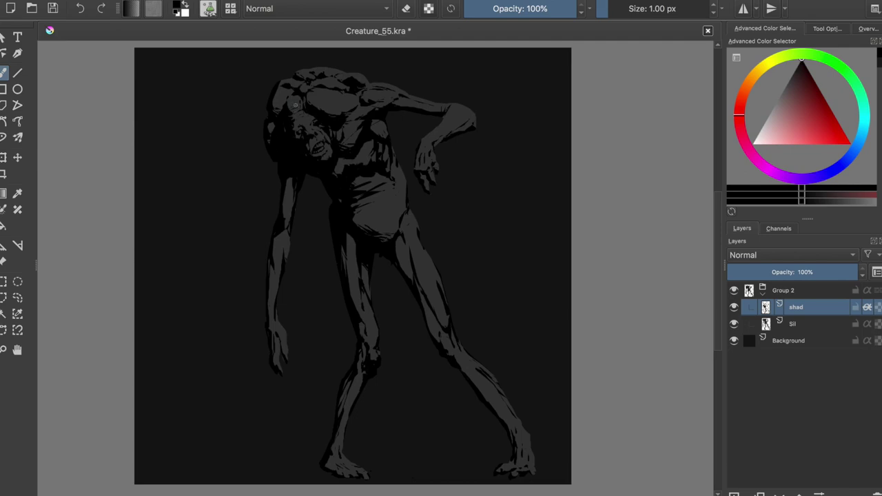
- Sweep a longer touch-up stroke across the shadow shapes and verify it mirrored
{"action": "key", "text": "m"}
{"action": "left_click_drag", "start_coordinate": [410, 189], "coordinate": [375, 100]}
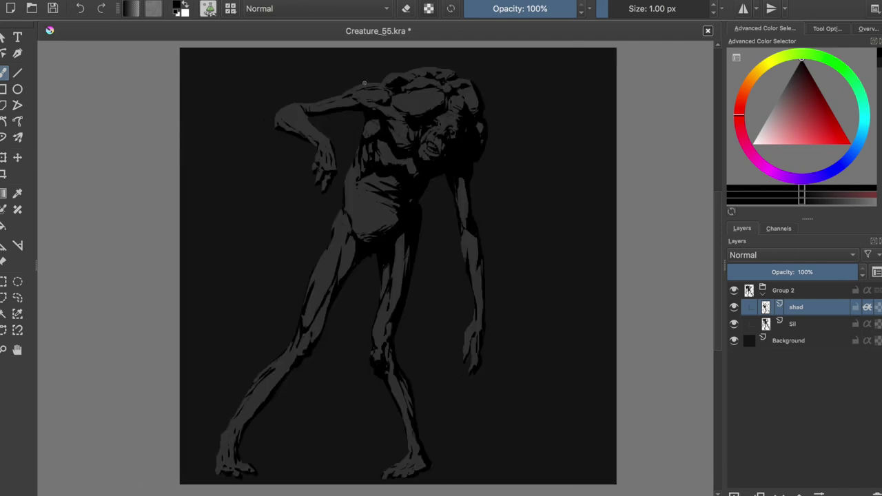
{"action": "key", "text": "e"}
{"action": "key", "text": "e"}
{"action": "key", "text": "e"}
{"action": "key", "text": "e"}
{"action": "key", "text": "e"}
{"action": "key", "text": "e"}
{"action": "key", "text": "e"}
{"action": "key", "text": "m"}
{"action": "key", "text": "ctrl+s"}
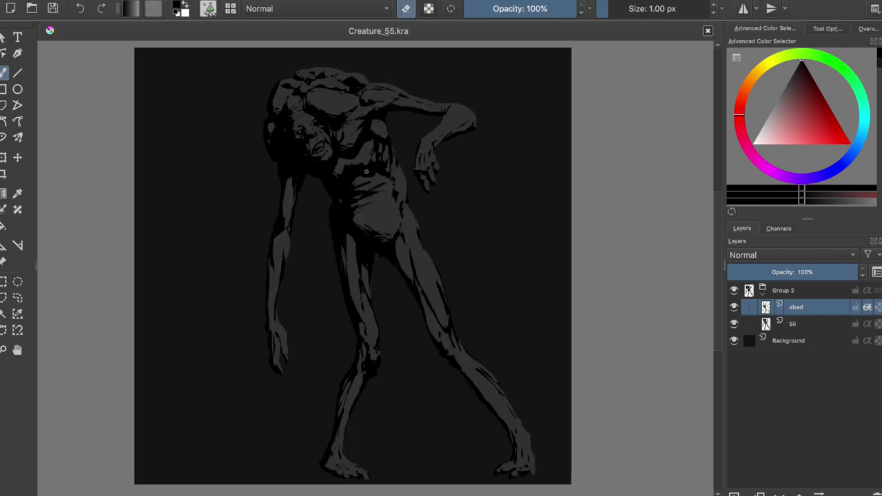
{"action": "key", "text": "Insert"}
- Fill a mid-grey shorts-shaped cloth over the hips and lock the layer's transparency
{"action": "key", "text": "e"}
{"action": "left_click_drag", "start_coordinate": [329, 205], "coordinate": [337, 264]}
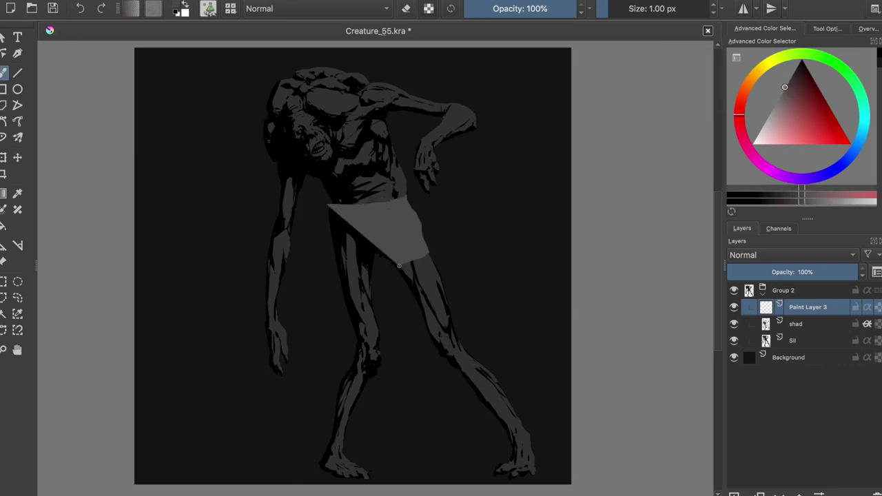
{"action": "key", "text": "ctrl+z"}
{"action": "left_click_drag", "start_coordinate": [331, 219], "coordinate": [332, 219]}
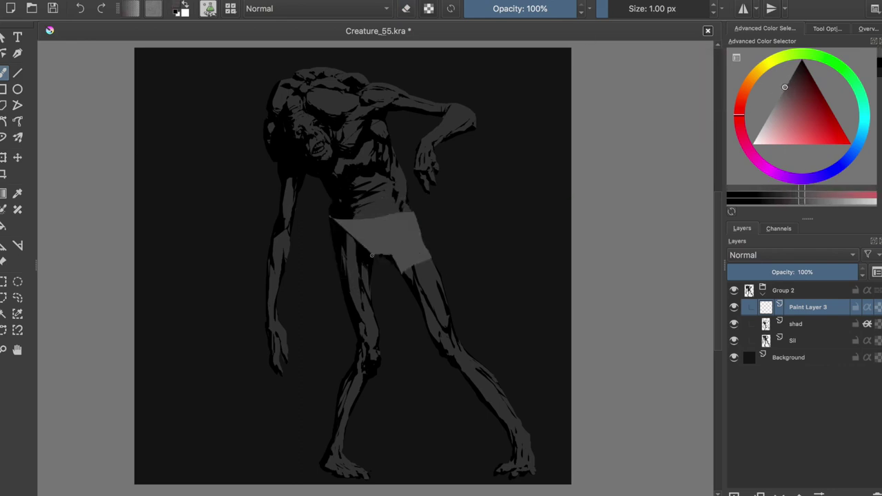
{"action": "key", "text": "m"}
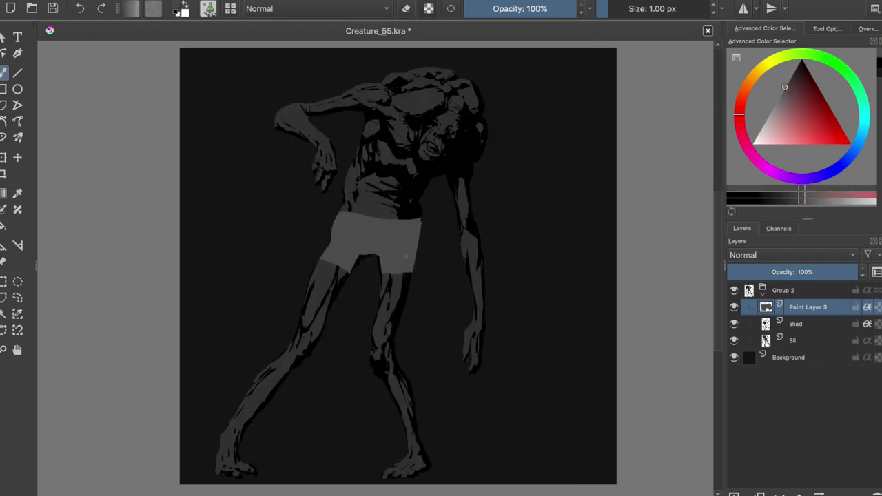
{"action": "key", "text": "Page_Down"}
{"action": "key", "text": "Page_Down"}
{"action": "key", "text": "m"}
{"action": "key", "text": "ctrl+s"}
- Rename the layer 'CLoth' and erase a ragged hem along the cloth's bottom edge
{"action": "double_click", "coordinate": [801, 308]}
{"action": "type", "text": "CLoth"}
{"action": "key", "text": "Return"}
{"action": "key", "text": "e"}
{"action": "left_click_drag", "start_coordinate": [359, 281], "coordinate": [344, 282]}
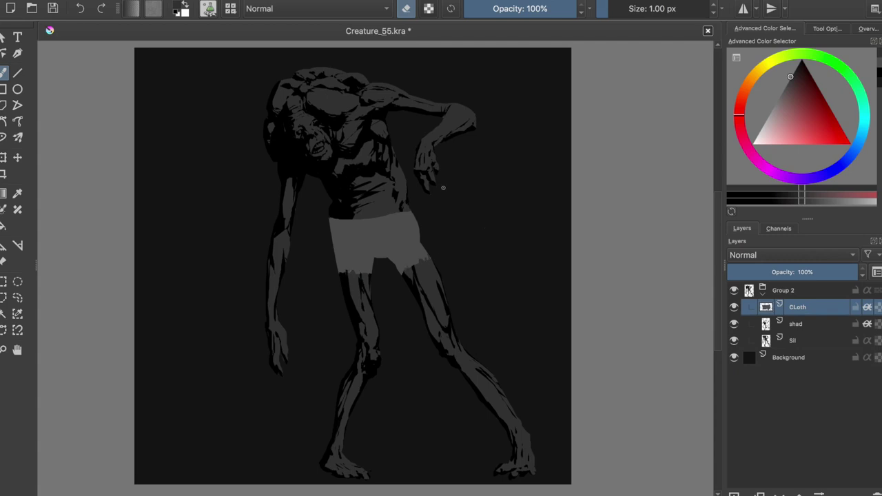
{"action": "key", "text": "e"}
{"action": "left_click", "coordinate": [352, 271], "text": "ctrl"}
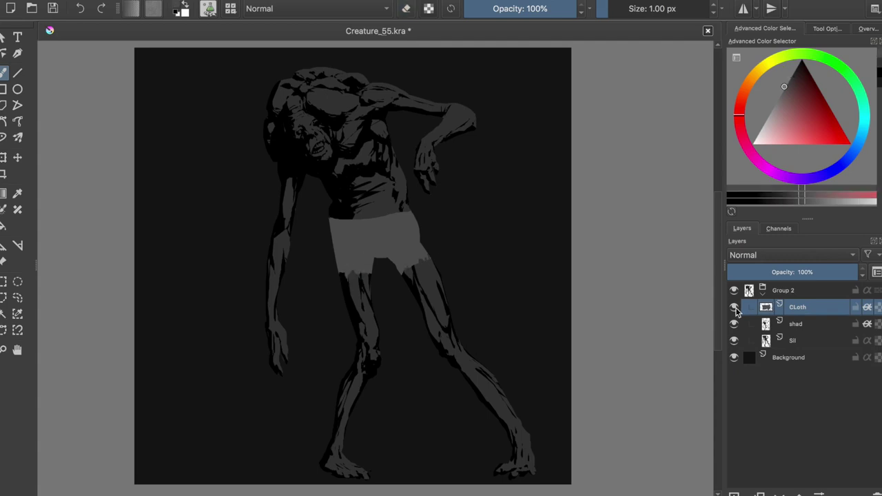
{"action": "left_click", "coordinate": [766, 340], "text": "ctrl"}
{"action": "key", "text": "Page_Up"}
{"action": "key", "text": "Page_Up"}
- Delete the cloth outside the inverted silhouette selection, then group the cloth layer
{"action": "key", "text": "e"}
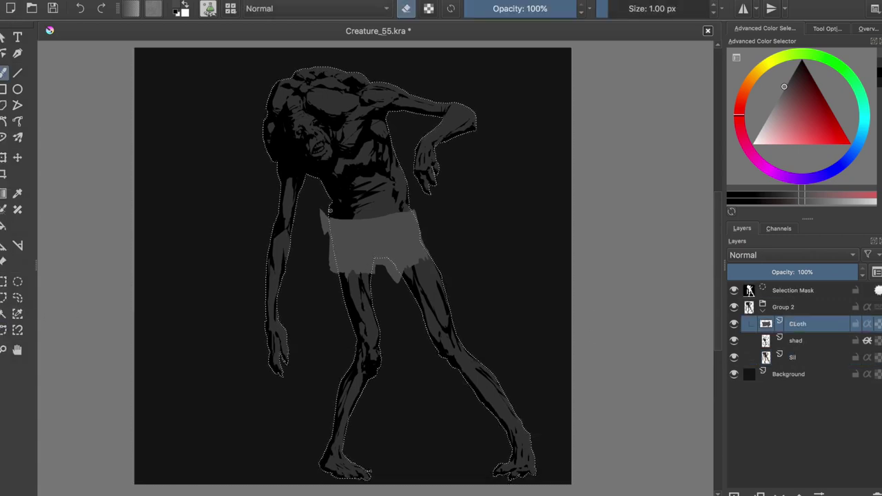
{"action": "key", "text": "ctrl+shift+i"}
{"action": "key", "text": "Delete"}
{"action": "key", "text": "ctrl+shift+a"}
{"action": "key", "text": "ctrl+s"}
{"action": "key", "text": "ctrl+g"}
- On a new layer above the cloth, paint black fold shadows along its edges
{"action": "key", "text": "Insert"}
{"action": "key", "text": "e"}
{"action": "key", "text": "d"}
{"action": "mouse_move", "coordinate": [342, 218]}
{"action": "left_mouse_down"}
{"action": "mouse_move", "coordinate": [345, 279]}
{"action": "mouse_move", "coordinate": [405, 251]}
{"action": "mouse_move", "coordinate": [411, 267]}
{"action": "mouse_move", "coordinate": [339, 216]}
{"action": "mouse_move", "coordinate": [410, 211]}
{"action": "mouse_move", "coordinate": [338, 221]}
{"action": "mouse_move", "coordinate": [345, 253]}
{"action": "mouse_move", "coordinate": [406, 255]}
{"action": "mouse_move", "coordinate": [364, 264]}
{"action": "mouse_move", "coordinate": [367, 247]}
{"action": "mouse_move", "coordinate": [383, 256]}
{"action": "left_mouse_up"}
{"action": "key", "text": "e"}
{"action": "key", "text": "e"}
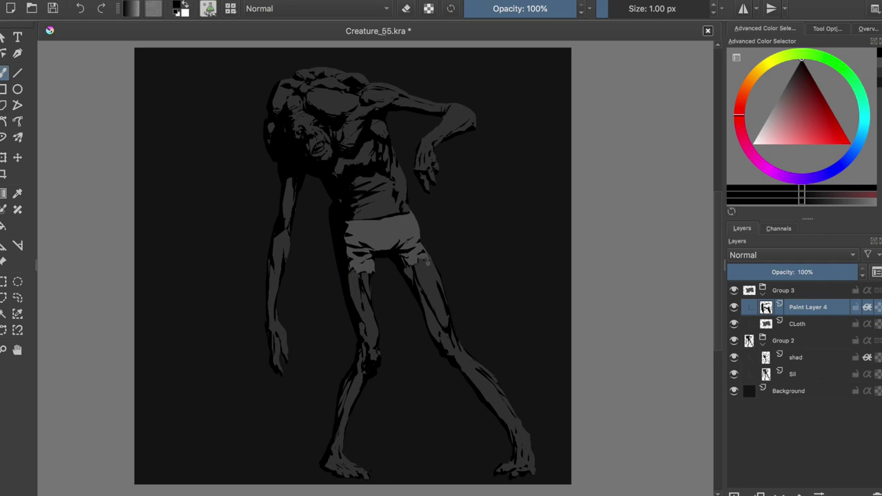
{"action": "key", "text": "ctrl+s"}
{"action": "key", "text": "m"}
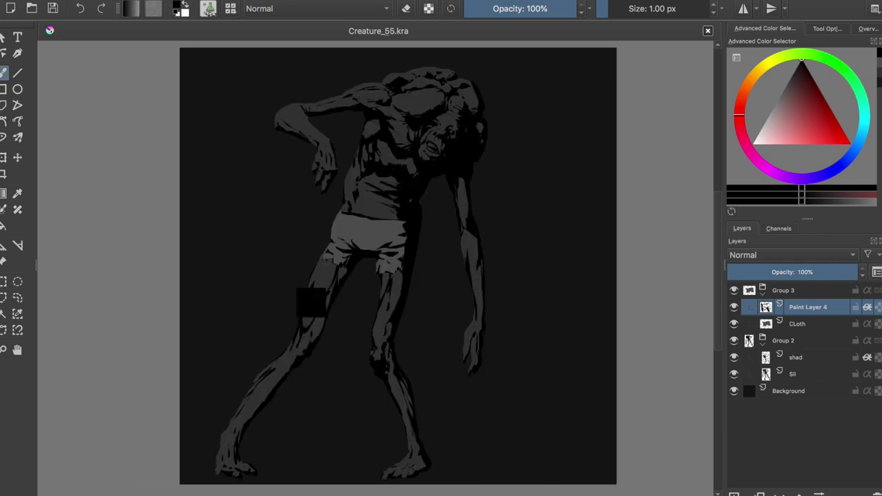
- On the CLoth layer, drag HSV/HSL Adjustment Lightness down to -68
{"action": "key", "text": "Page_Down"}
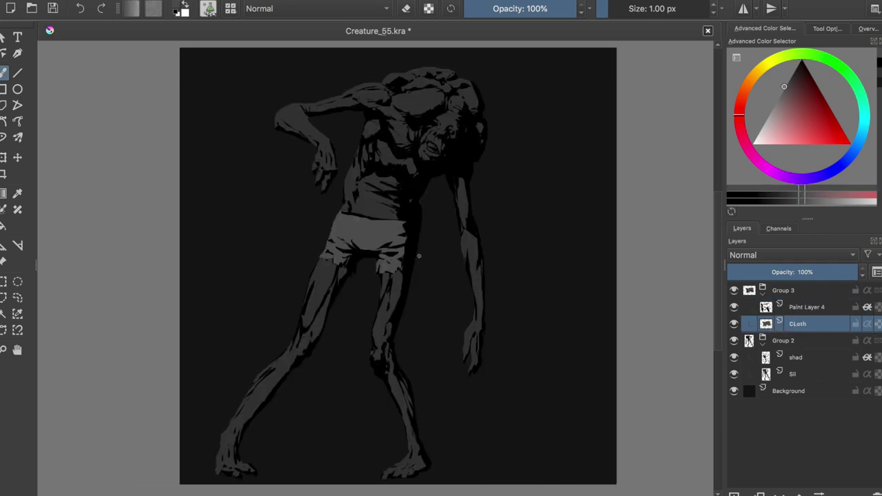
{"action": "key", "text": "m"}
{"action": "key", "text": "ctrl+u"}
{"action": "left_click_drag", "start_coordinate": [745, 230], "coordinate": [651, 230]}
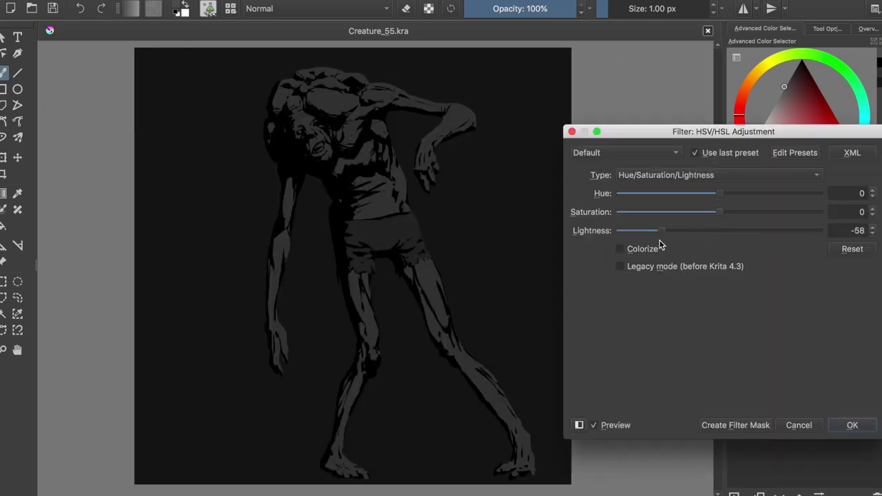
- Apply the cloth darkening and erase a bit of the waistline shadow on Paint Layer 4
{"action": "key", "text": "Escape"}
{"action": "key", "text": "Page_Up"}
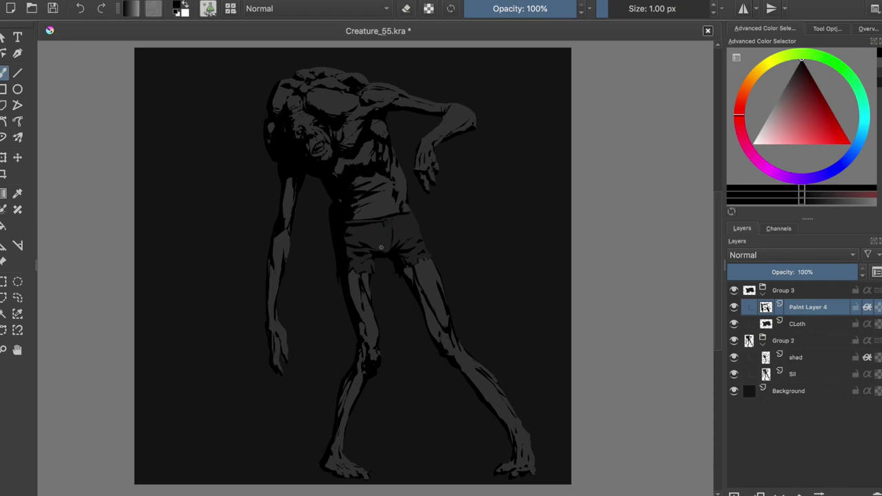
{"action": "key", "text": "ctrl+s"}
{"action": "key", "text": "e"}
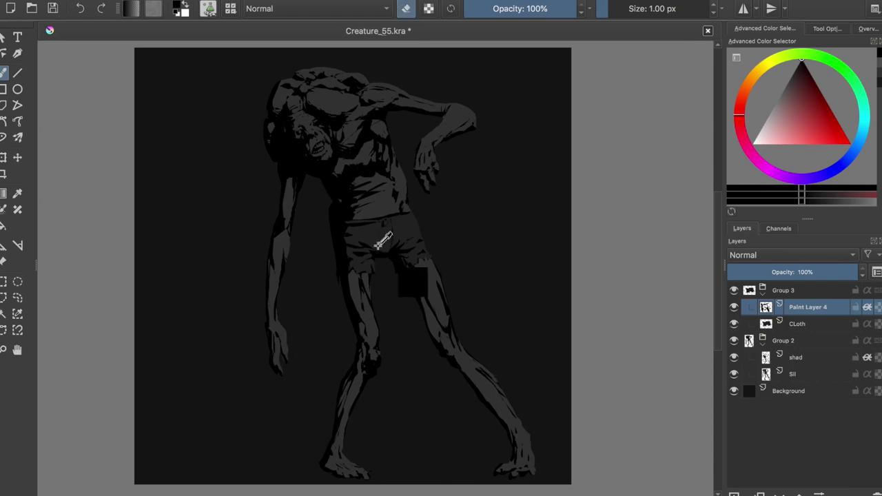
{"action": "key", "text": "m"}
{"action": "left_click_drag", "start_coordinate": [363, 218], "coordinate": [376, 221]}
{"action": "key", "text": "e"}
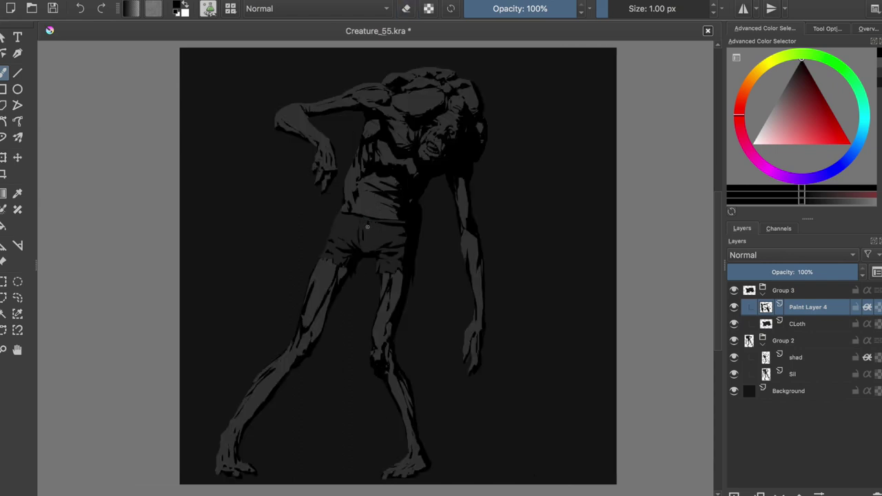
- Check the mirrored view, add a small stroke near the hip, and save
{"action": "key", "text": "m"}
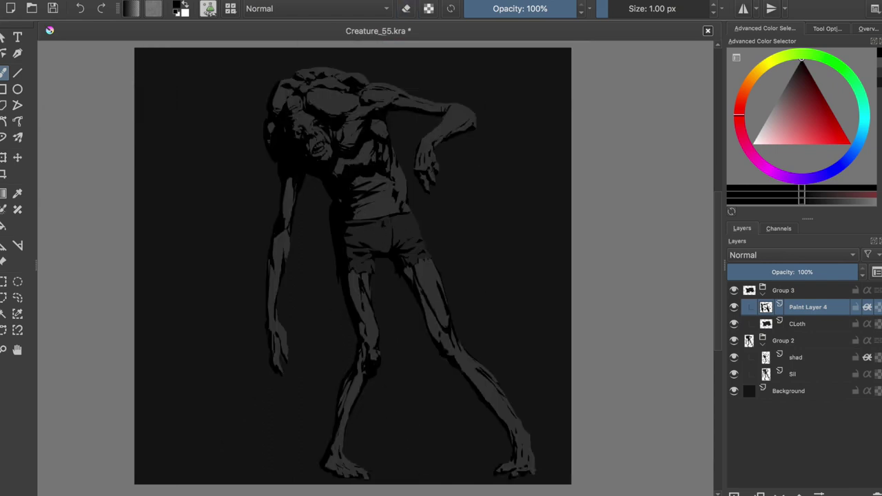
{"action": "key", "text": "ctrl+s"}
{"action": "key", "text": "m"}
{"action": "key", "text": "m"}
{"action": "left_click_drag", "start_coordinate": [412, 233], "coordinate": [424, 228]}
{"action": "key", "text": "ctrl+s"}
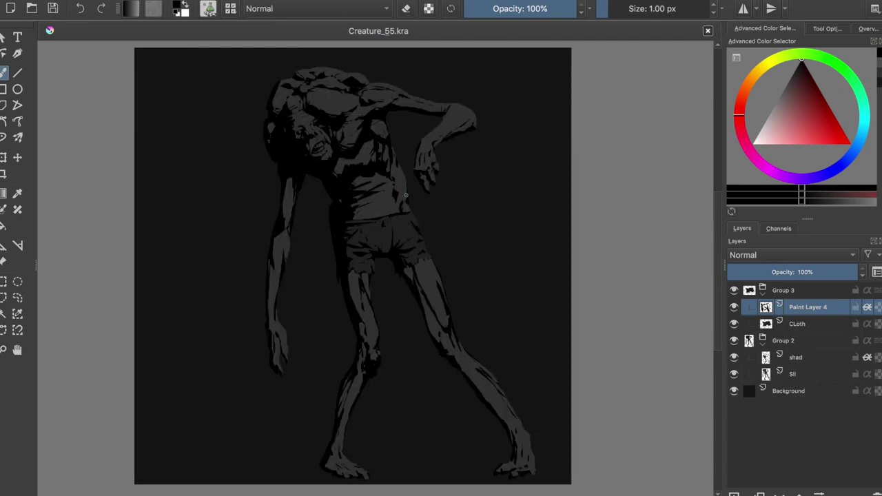
- Add a new layer named Rim in Group 2 and pick a pale grey
{"action": "left_click", "coordinate": [796, 357]}
{"action": "key", "text": "Insert"}
{"action": "double_click", "coordinate": [800, 357]}
{"action": "type", "text": "Rim"}
{"action": "key", "text": "Return"}
{"action": "mouse_move", "coordinate": [766, 119]}
{"action": "left_mouse_down"}
{"action": "mouse_move", "coordinate": [750, 119]}
{"action": "mouse_move", "coordinate": [767, 109]}
{"action": "left_mouse_up"}
- Paint pale rim highlights down the head's edge and along the hand
{"action": "left_click_drag", "start_coordinate": [266, 109], "coordinate": [276, 81]}
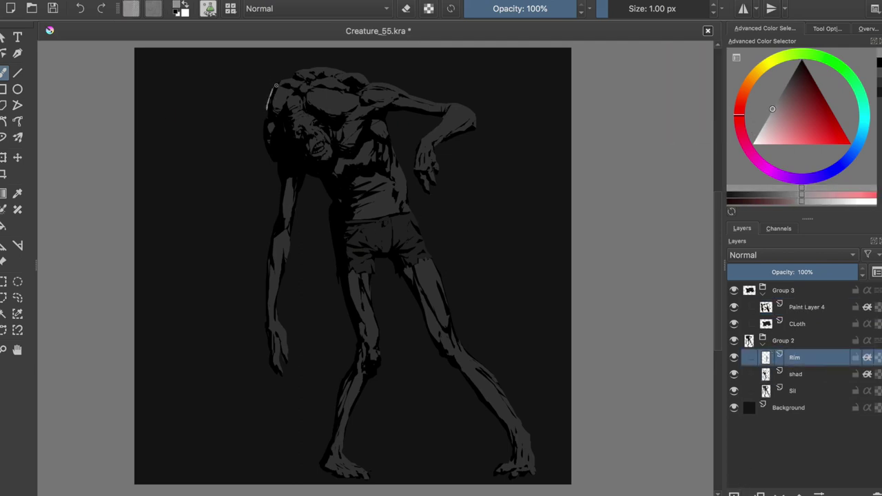
{"action": "left_click_drag", "start_coordinate": [269, 112], "coordinate": [264, 298]}
{"action": "key", "text": "m"}
{"action": "key", "text": "m"}
{"action": "left_click_drag", "start_coordinate": [269, 331], "coordinate": [272, 350]}
{"action": "mouse_move", "coordinate": [293, 113]}
{"action": "left_mouse_down"}
{"action": "mouse_move", "coordinate": [280, 150]}
{"action": "mouse_move", "coordinate": [298, 153]}
{"action": "left_mouse_up"}
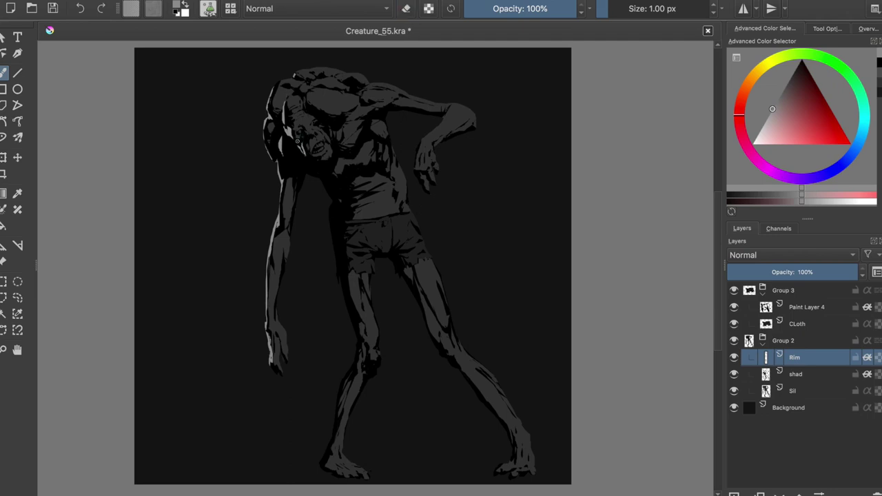
{"action": "key", "text": "m"}
{"action": "key", "text": "ctrl+s"}
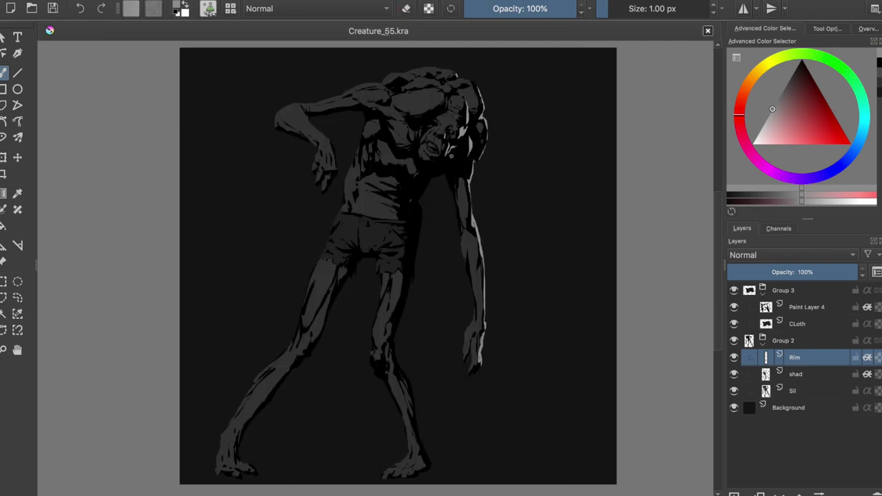
- Add rim highlights on the shoulder and near the face
{"action": "left_click_drag", "start_coordinate": [471, 181], "coordinate": [474, 164]}
{"action": "key", "text": "ctrl+s"}
{"action": "left_click_drag", "start_coordinate": [438, 163], "coordinate": [442, 154]}
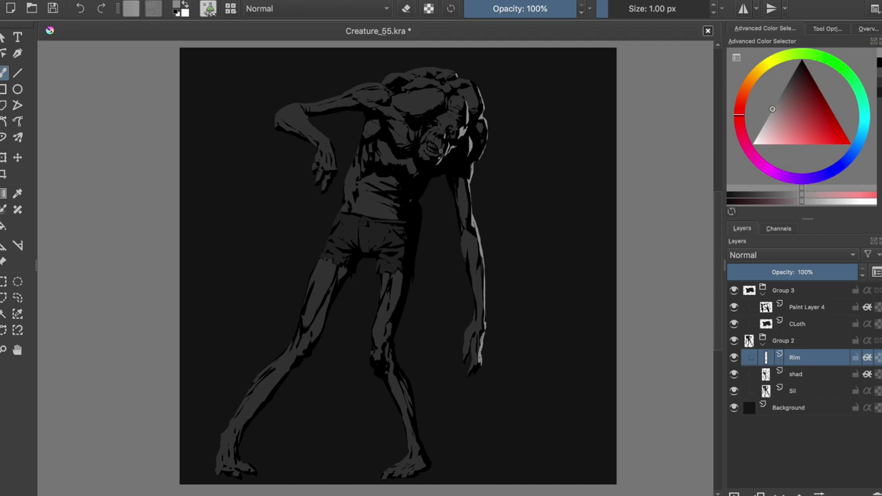
{"action": "key", "text": "m"}
{"action": "key", "text": "e"}
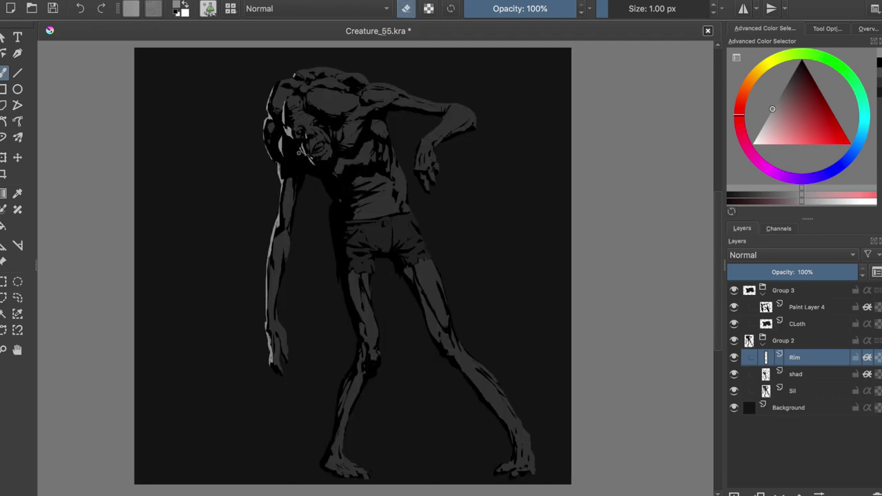
{"action": "key", "text": "e"}
{"action": "key", "text": "ctrl+s"}
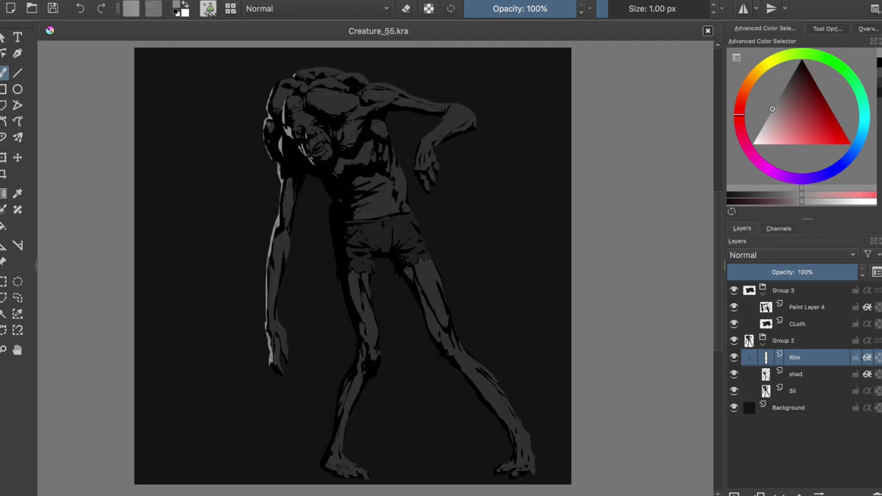
- Add more rim light beside the head and on the chest by the arm
{"action": "left_click_drag", "start_coordinate": [279, 117], "coordinate": [280, 129]}
{"action": "key", "text": "m"}
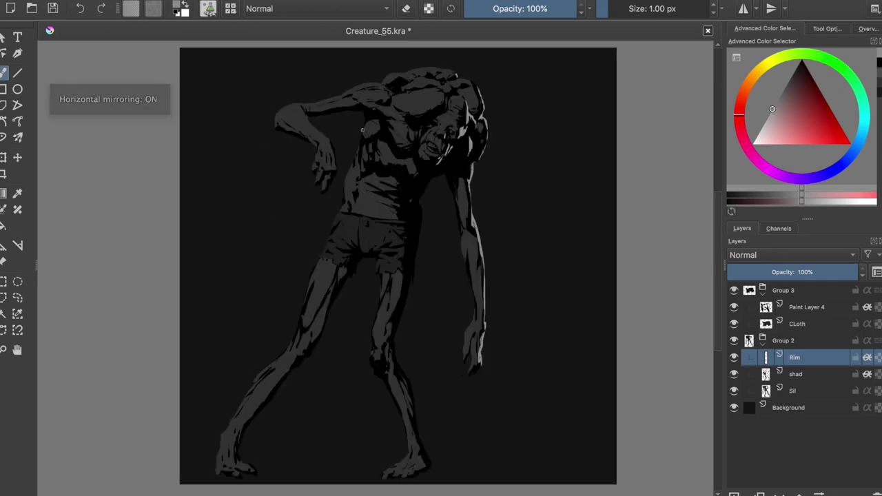
{"action": "left_click_drag", "start_coordinate": [473, 151], "coordinate": [481, 111]}
{"action": "key", "text": "m"}
{"action": "key", "text": "e"}
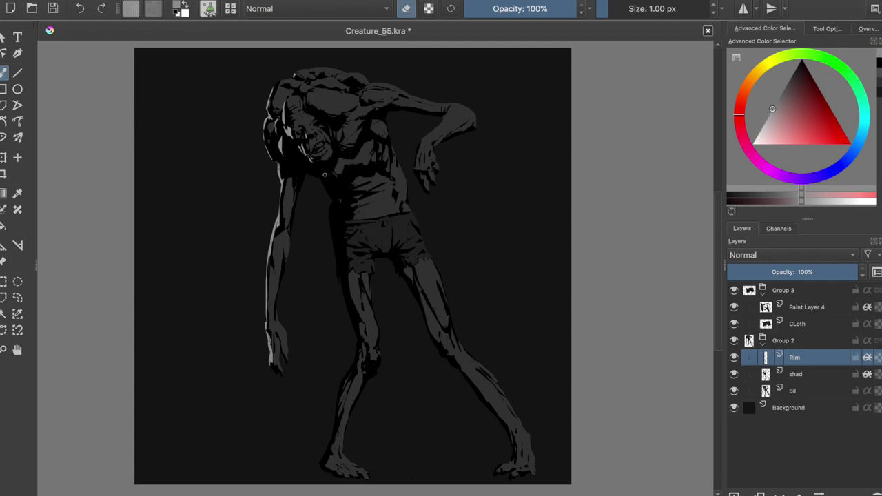
{"action": "key", "text": "e"}
{"action": "key", "text": "ctrl+s"}
{"action": "left_click_drag", "start_coordinate": [321, 182], "coordinate": [332, 200]}
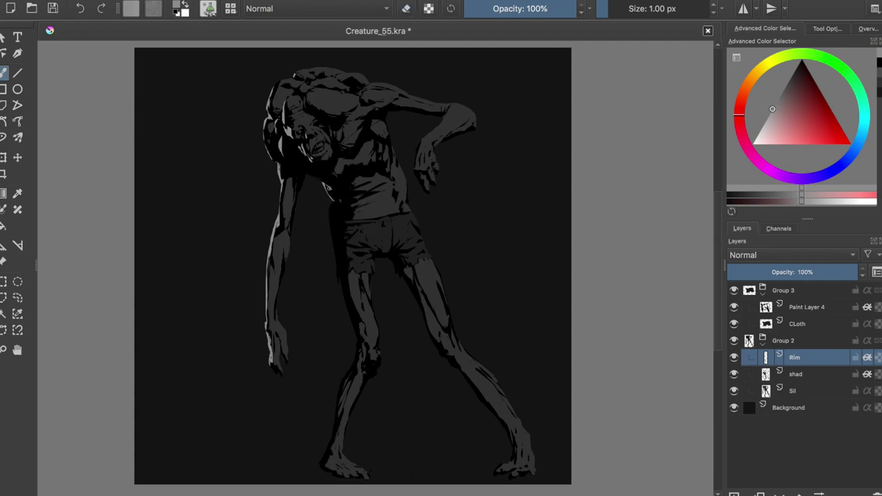
{"action": "key", "text": "m"}
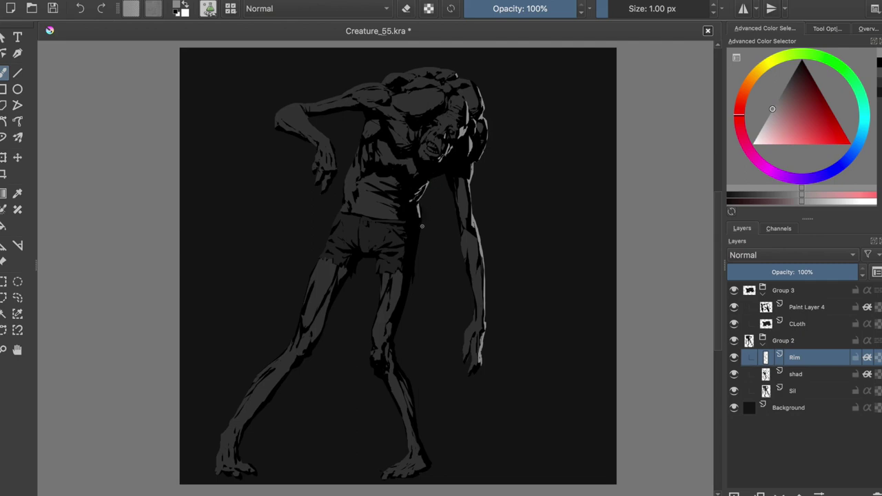
- Rim-light the right leg, then copy Rim into Group 3 above Paint Layer 4
{"action": "mouse_move", "coordinate": [407, 291]}
{"action": "left_mouse_down"}
{"action": "mouse_move", "coordinate": [395, 343]}
{"action": "mouse_move", "coordinate": [411, 382]}
{"action": "left_mouse_up"}
{"action": "left_click_drag", "start_coordinate": [394, 349], "coordinate": [395, 367]}
{"action": "left_click_drag", "start_coordinate": [396, 325], "coordinate": [394, 342]}
{"action": "left_click_drag", "start_coordinate": [411, 275], "coordinate": [400, 312]}
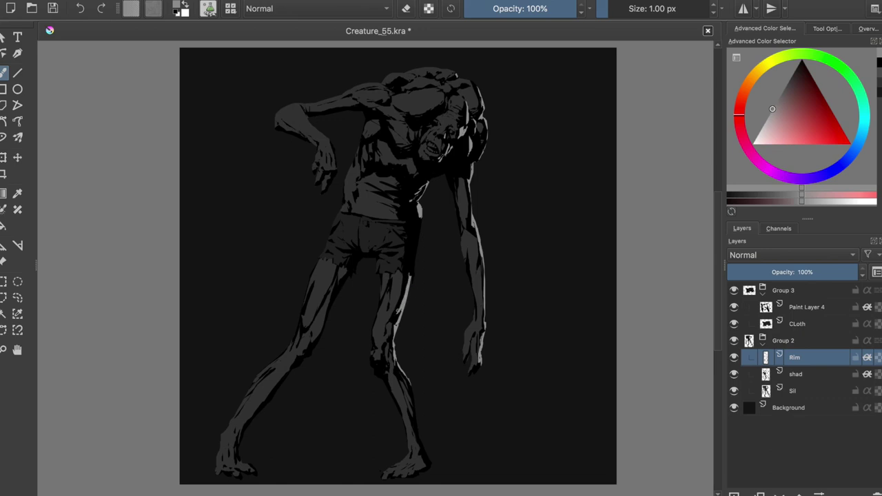
{"action": "key", "text": "m"}
{"action": "key", "text": "ctrl+s"}
{"action": "left_click", "coordinate": [806, 307]}
{"action": "left_click_drag", "start_coordinate": [794, 357], "coordinate": [807, 304]}
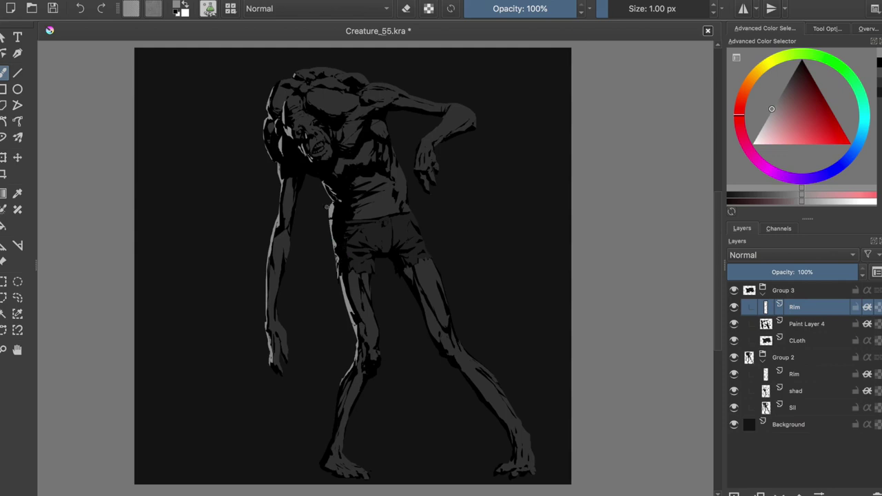
- On the shad layer in black, trim the shadow shape near the head
{"action": "key", "text": "ctrl+s"}
{"action": "key", "text": "m"}
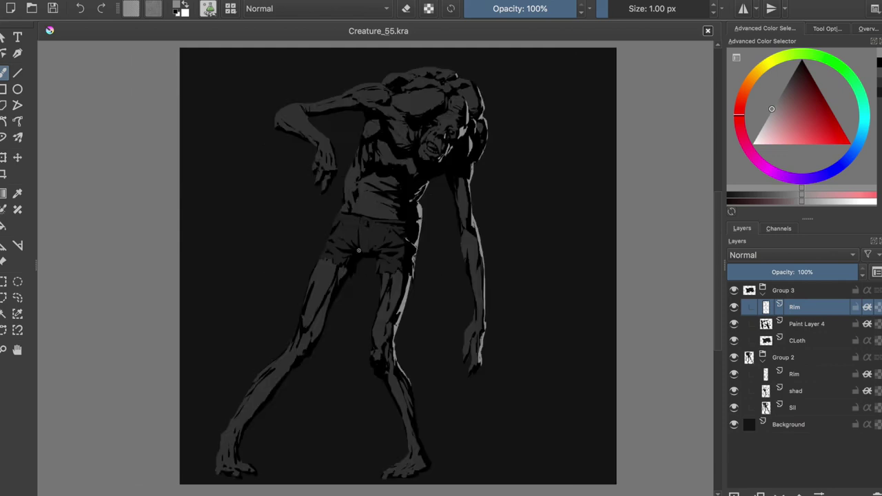
{"action": "key", "text": "m"}
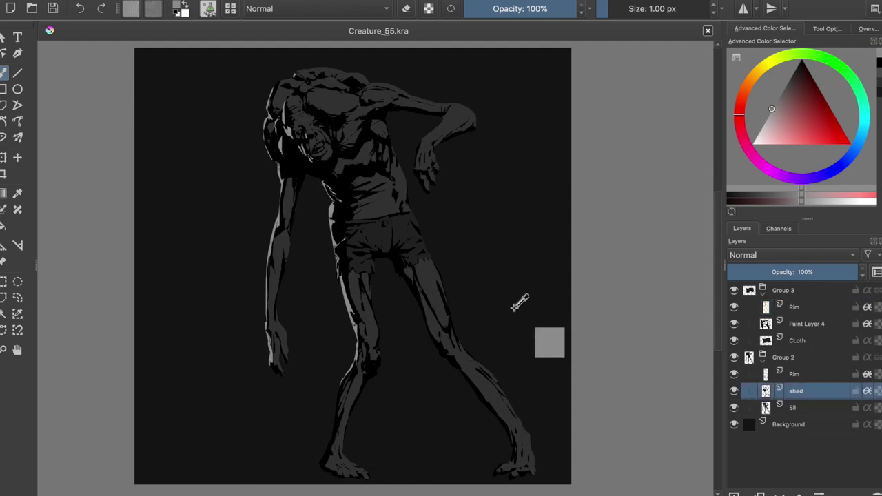
{"action": "key", "text": "Page_Up"}
{"action": "key", "text": "Page_Up"}
{"action": "key", "text": "d"}
{"action": "left_click_drag", "start_coordinate": [311, 111], "coordinate": [314, 122]}
{"action": "key", "text": "e"}
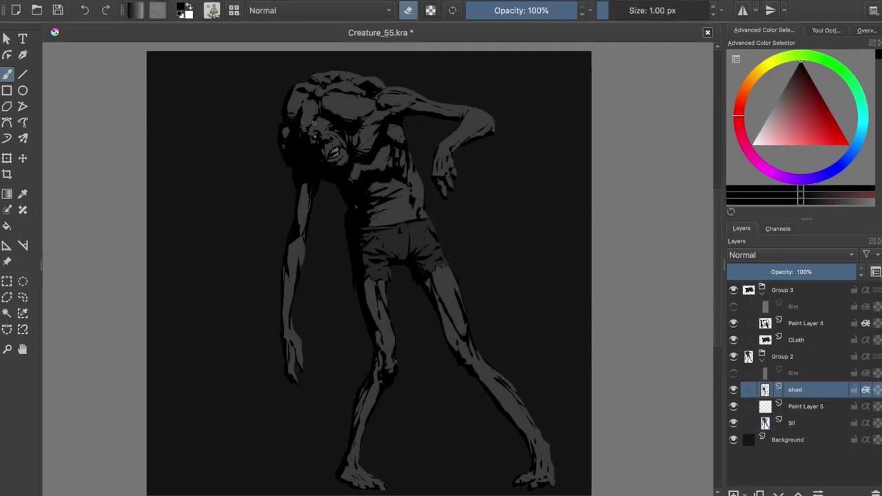
{"action": "key", "text": "e"}
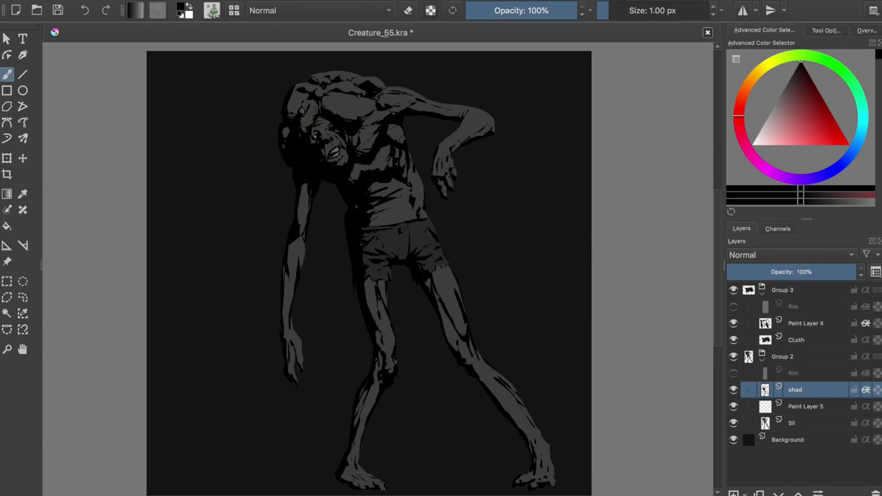
- Touch up the head shadow again, check it mirrored, and save
{"action": "key", "text": "m"}
{"action": "key", "text": "m"}
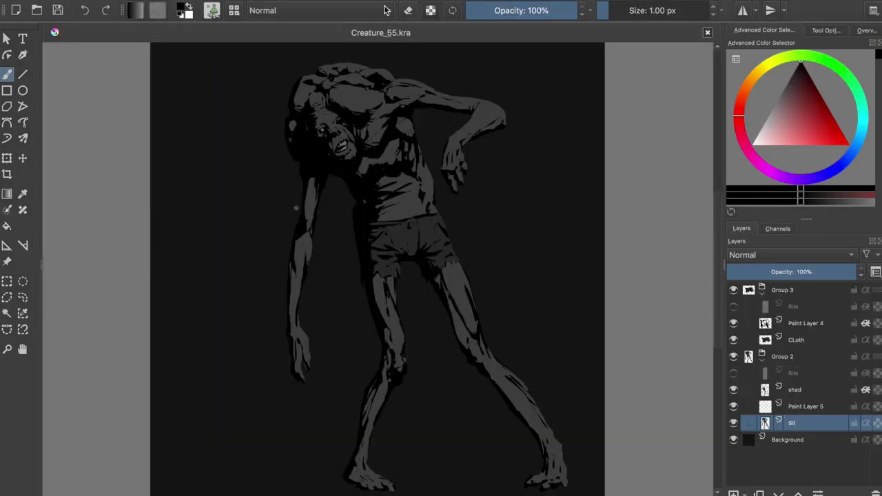
{"action": "key", "text": "Page_Up"}
{"action": "key", "text": "Page_Up"}
{"action": "left_click_drag", "start_coordinate": [312, 112], "coordinate": [314, 122]}
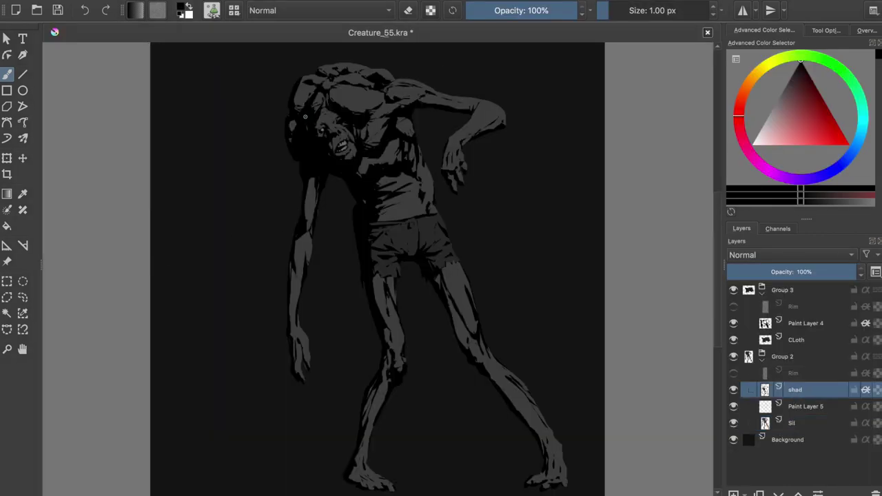
{"action": "key", "text": "e"}
{"action": "key", "text": "e"}
{"action": "key", "text": "m"}
{"action": "key", "text": "m"}
{"action": "key", "text": "ctrl+s"}
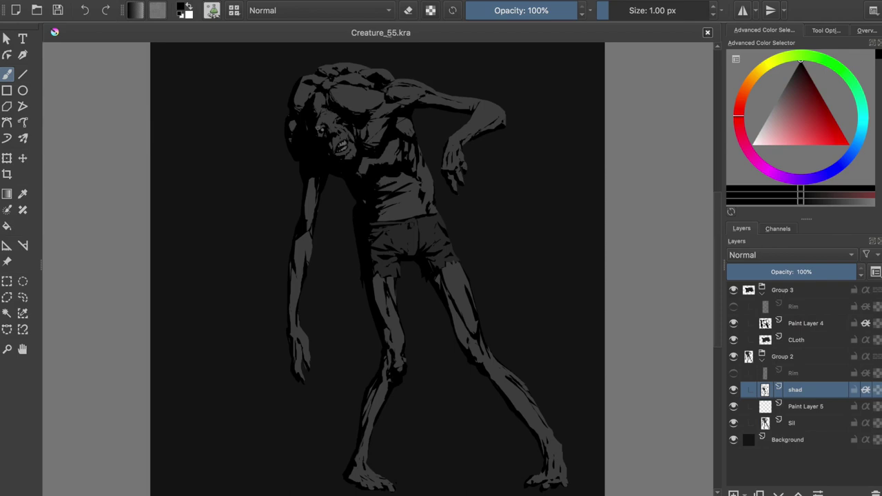
{"action": "scroll", "coordinate": [413, 144], "scroll_direction": "up", "scroll_amount": 2}
- Erase a small patch of chest shadow and save the drawing
{"action": "left_click", "coordinate": [399, 136]}
{"action": "key", "text": "e"}
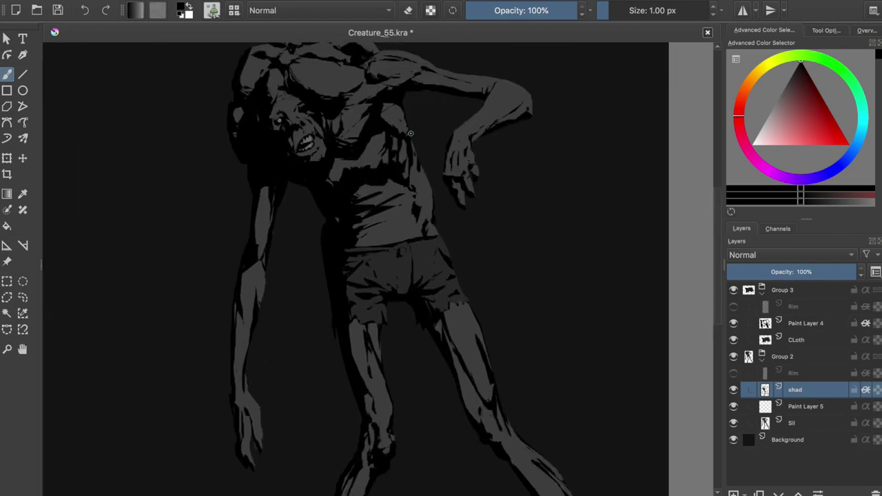
{"action": "left_click_drag", "start_coordinate": [395, 153], "coordinate": [393, 160]}
{"action": "key", "text": "e"}
{"action": "key", "text": "e"}
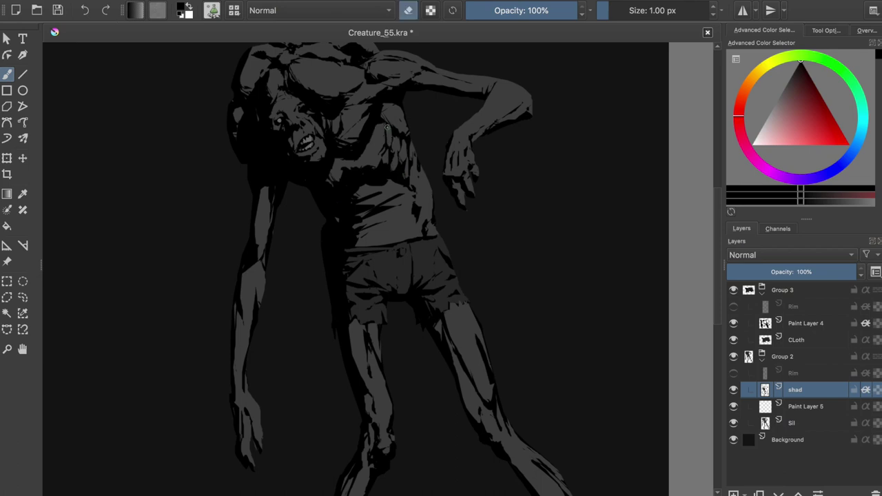
{"action": "key", "text": "m"}
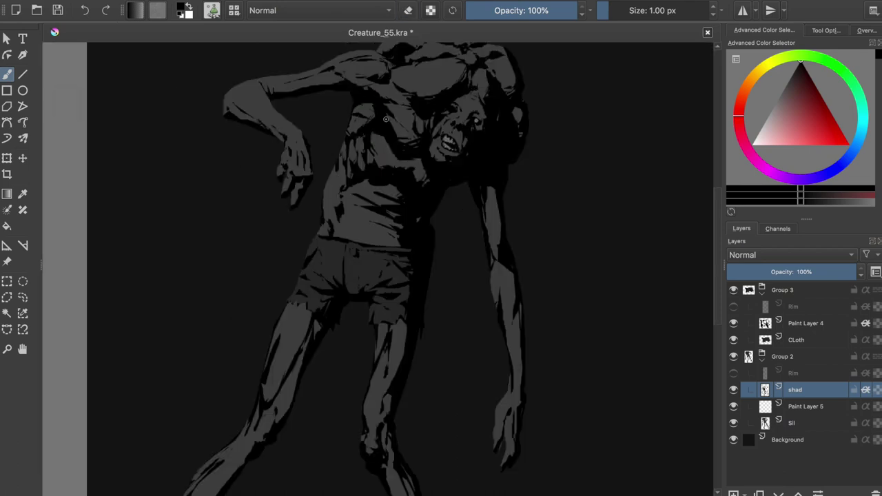
{"action": "key", "text": "m"}
{"action": "key", "text": "e"}
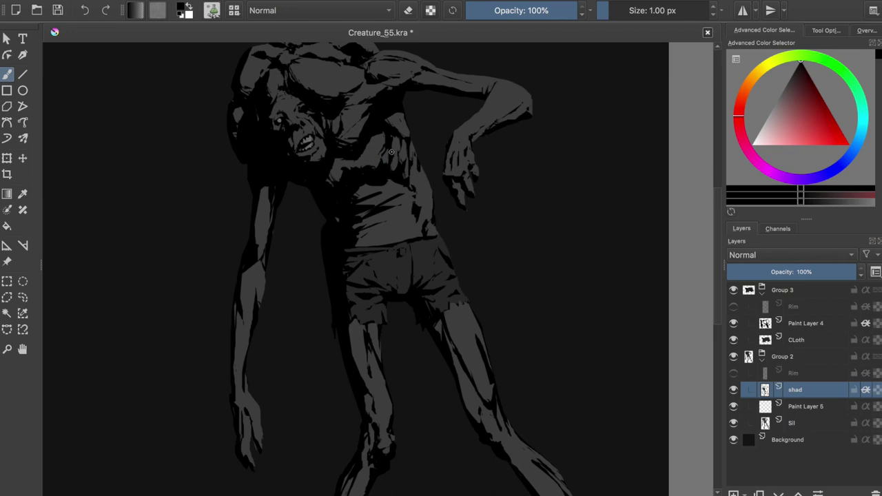
{"action": "key", "text": "e"}
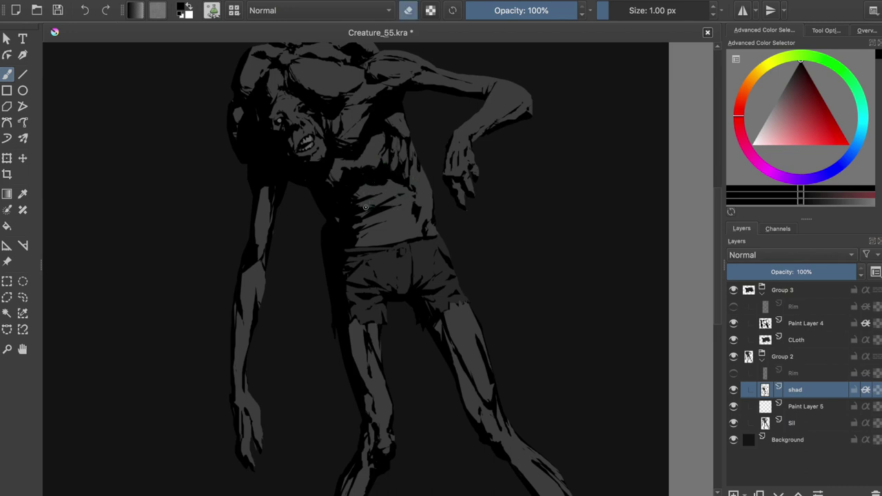
{"action": "key", "text": "e"}
{"action": "key", "text": "ctrl+s"}
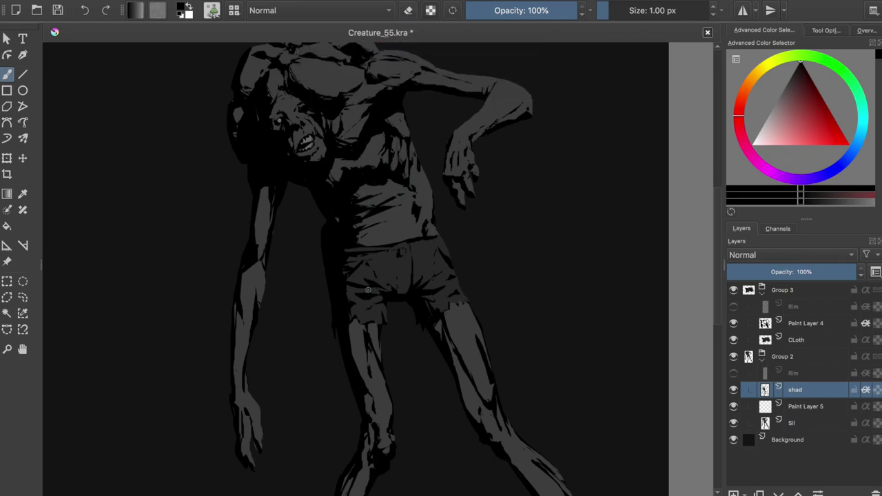
- Keep refining the torso shadows with brush and eraser, then save
{"action": "key", "text": "e"}
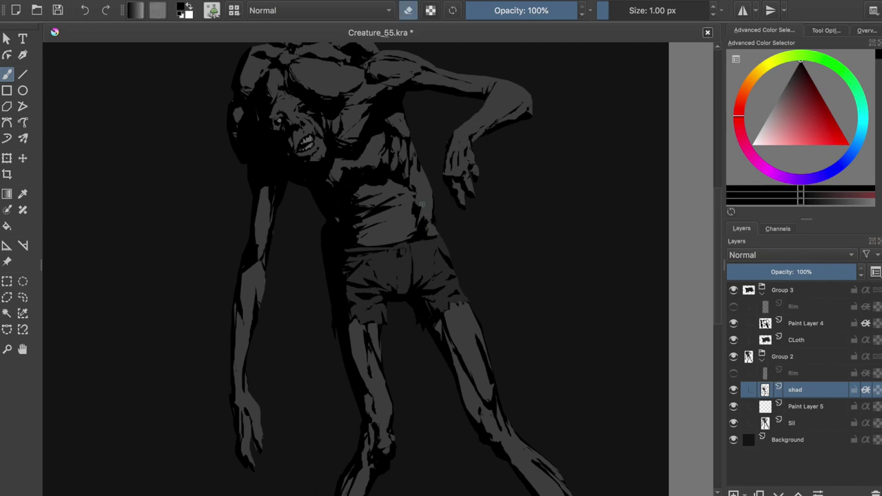
{"action": "key", "text": "m"}
{"action": "key", "text": "e"}
{"action": "key", "text": "m"}
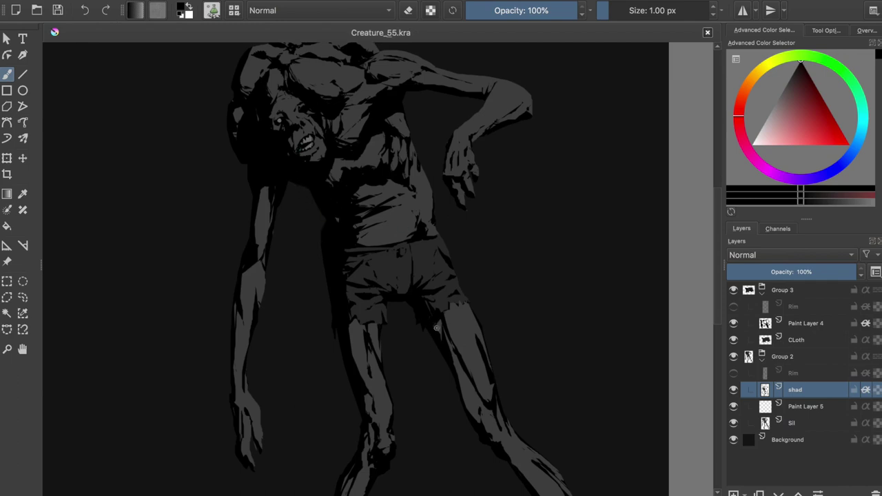
{"action": "key", "text": "e"}
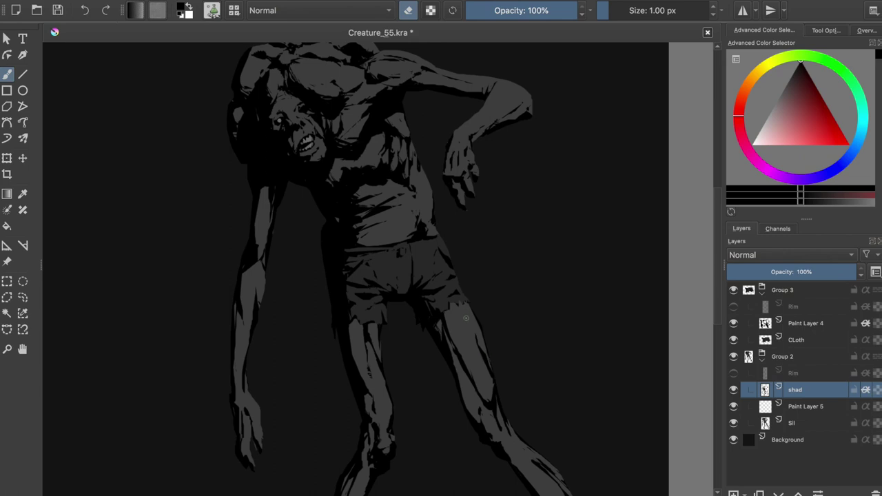
{"action": "key", "text": "ctrl+s"}
- Refine the black shadow shape on the lower leg near the knee, checking it mirrored
{"action": "scroll", "coordinate": [358, 379], "scroll_direction": "down", "scroll_amount": 5}
{"action": "key", "text": "e"}
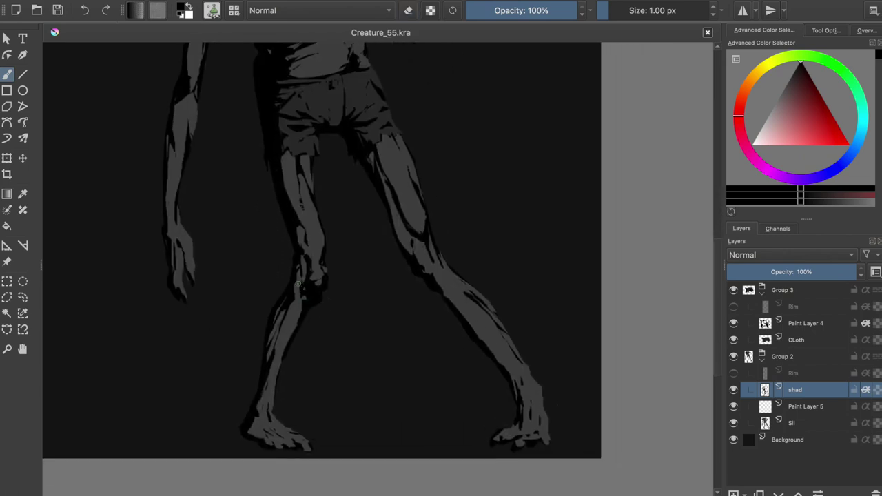
{"action": "key", "text": "e"}
{"action": "key", "text": "e"}
{"action": "key", "text": "e"}
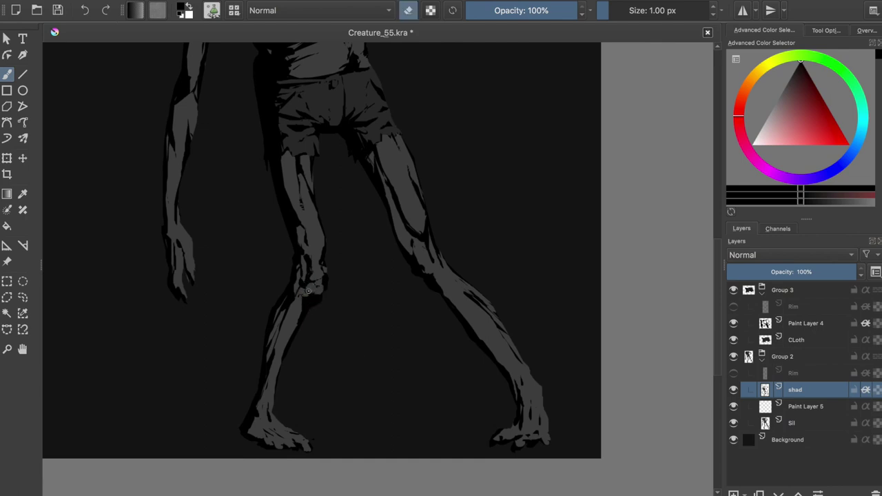
{"action": "left_click_drag", "start_coordinate": [303, 307], "coordinate": [295, 332]}
{"action": "key", "text": "e"}
{"action": "key", "text": "e"}
{"action": "key", "text": "e"}
{"action": "key", "text": "e"}
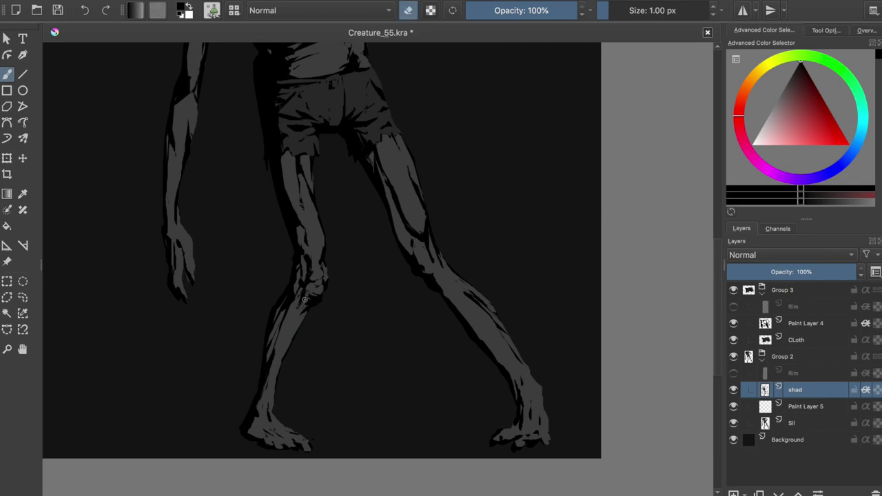
{"action": "key", "text": "e"}
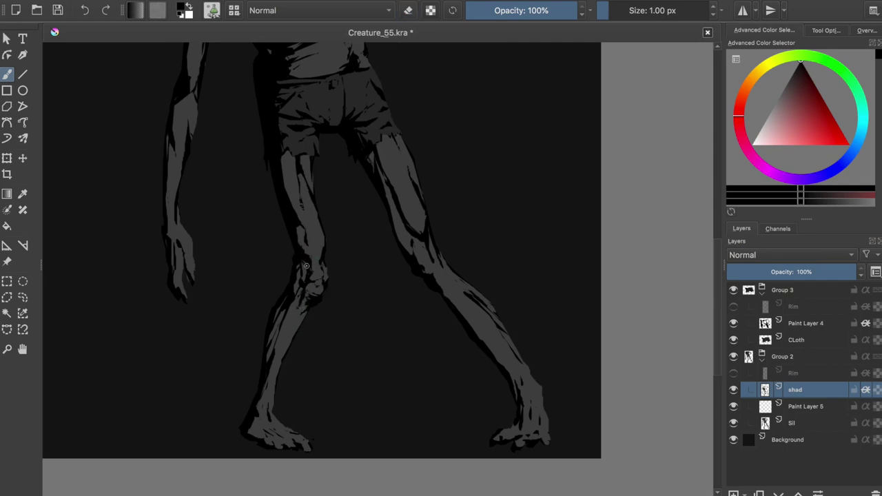
{"action": "key", "text": "e"}
{"action": "key", "text": "e"}
{"action": "key", "text": "e"}
{"action": "key", "text": "e"}
{"action": "key", "text": "e"}
{"action": "key", "text": "e"}
{"action": "key", "text": "e"}
{"action": "key", "text": "e"}
{"action": "key", "text": "e"}
{"action": "key", "text": "m"}
{"action": "key", "text": "e"}
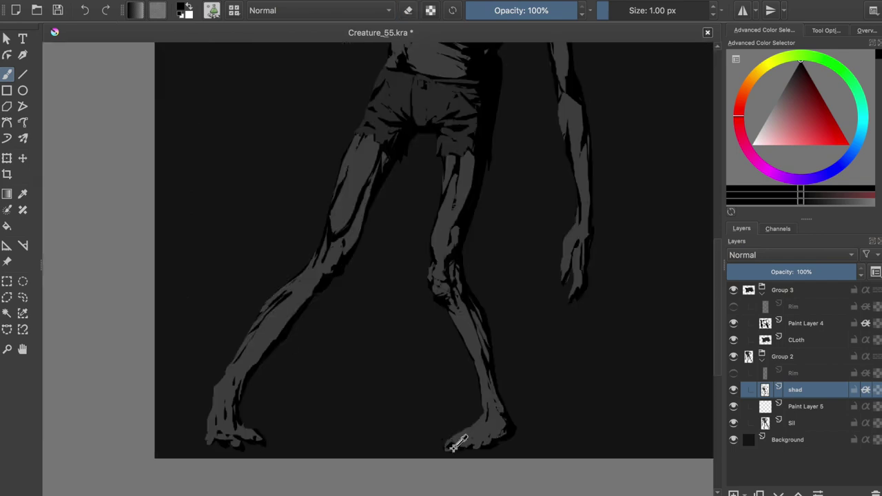
{"action": "key", "text": "e"}
{"action": "key", "text": "e"}
{"action": "key", "text": "e"}
{"action": "key", "text": "e"}
{"action": "key", "text": "e"}
{"action": "key", "text": "e"}
{"action": "key", "text": "e"}
{"action": "key", "text": "e"}
{"action": "key", "text": "e"}
{"action": "key", "text": "e"}
{"action": "key", "text": "e"}
{"action": "key", "text": "e"}
{"action": "key", "text": "e"}
{"action": "key", "text": "e"}
{"action": "key", "text": "e"}
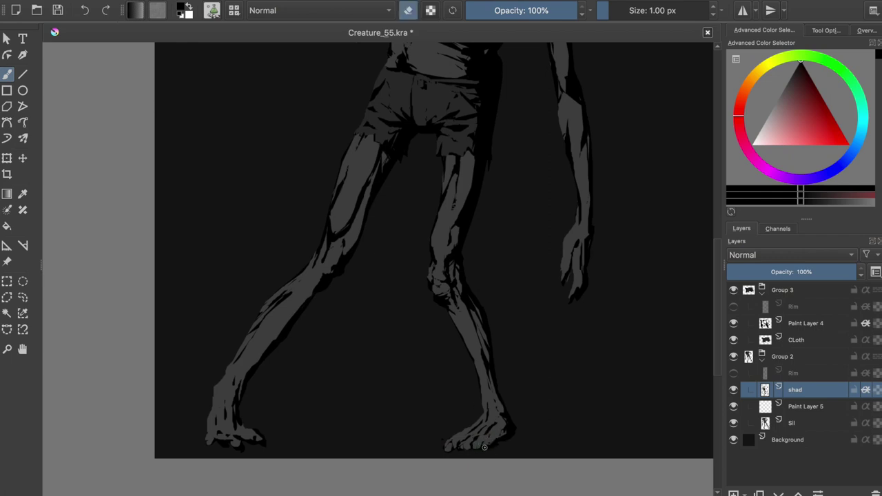
{"action": "key", "text": "m"}
{"action": "key", "text": "e"}
{"action": "key", "text": "e"}
- Paint dark divisions between the toes and erase shading from the toe tip
{"action": "scroll", "coordinate": [300, 391], "scroll_direction": "up", "scroll_amount": 3}
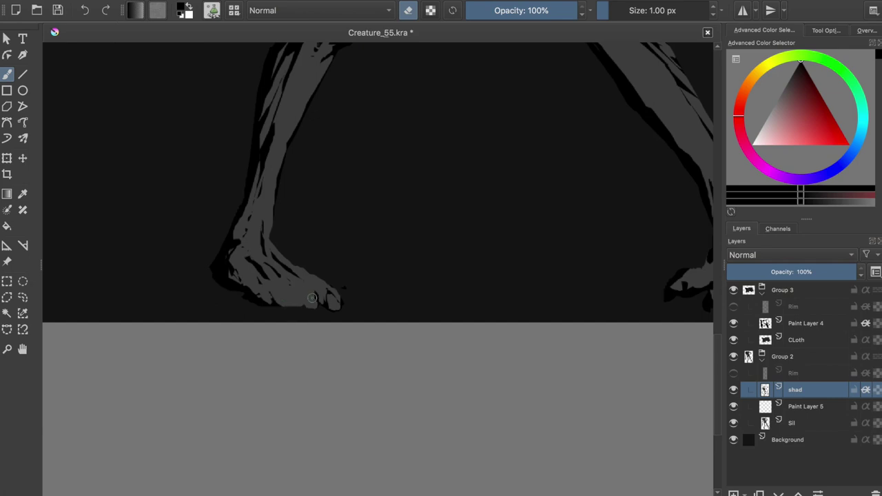
{"action": "key", "text": "e"}
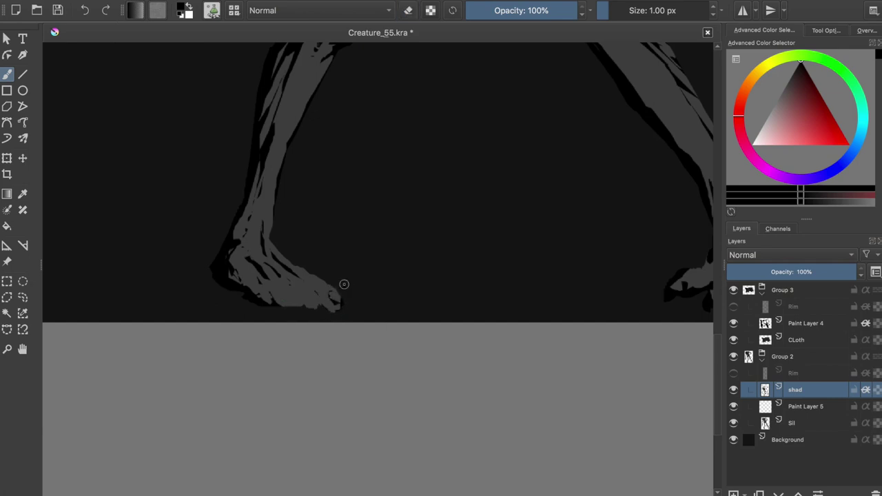
{"action": "left_click_drag", "start_coordinate": [322, 301], "coordinate": [286, 304]}
{"action": "key", "text": "e"}
{"action": "key", "text": "e"}
{"action": "key", "text": "e"}
{"action": "left_click_drag", "start_coordinate": [332, 296], "coordinate": [344, 303]}
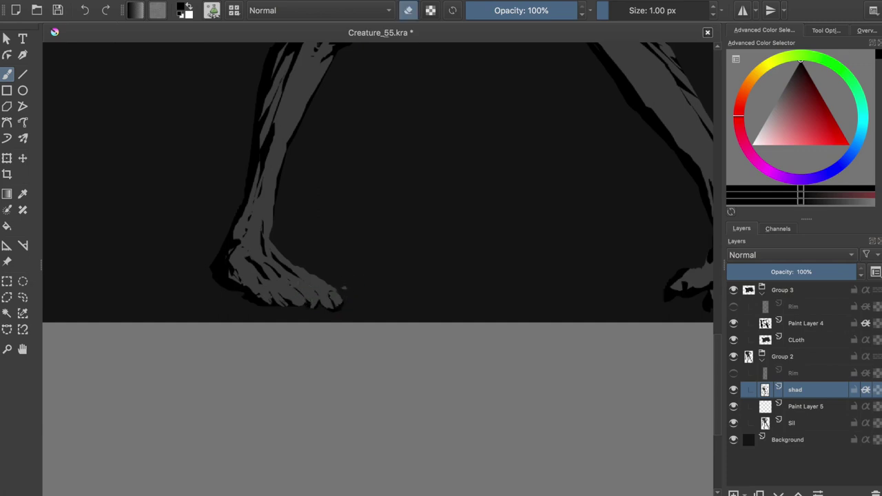
{"action": "key", "text": "Page_Down"}
{"action": "key", "text": "Page_Down"}
{"action": "key", "text": "Page_Up"}
{"action": "key", "text": "Page_Up"}
- Erase shading lines across the toes, then carve the toe bottoms apart on Sil
{"action": "mouse_move", "coordinate": [338, 300]}
{"action": "left_mouse_down"}
{"action": "mouse_move", "coordinate": [276, 296]}
{"action": "mouse_move", "coordinate": [325, 267]}
{"action": "left_mouse_up"}
{"action": "left_click_drag", "start_coordinate": [265, 279], "coordinate": [249, 252]}
{"action": "key", "text": "Page_Down"}
{"action": "key", "text": "Page_Down"}
{"action": "key", "text": "e"}
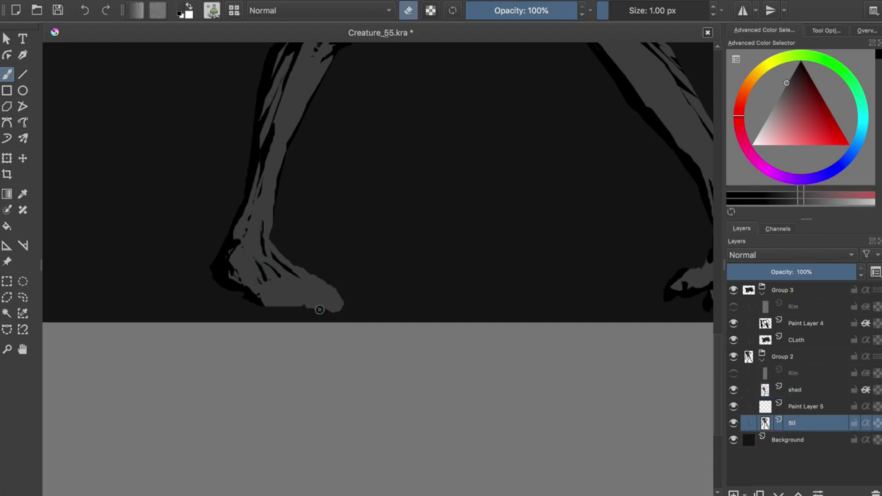
{"action": "key", "text": "e"}
{"action": "mouse_move", "coordinate": [331, 303]}
{"action": "left_mouse_down"}
{"action": "mouse_move", "coordinate": [319, 277]}
{"action": "mouse_move", "coordinate": [335, 314]}
{"action": "left_mouse_up"}
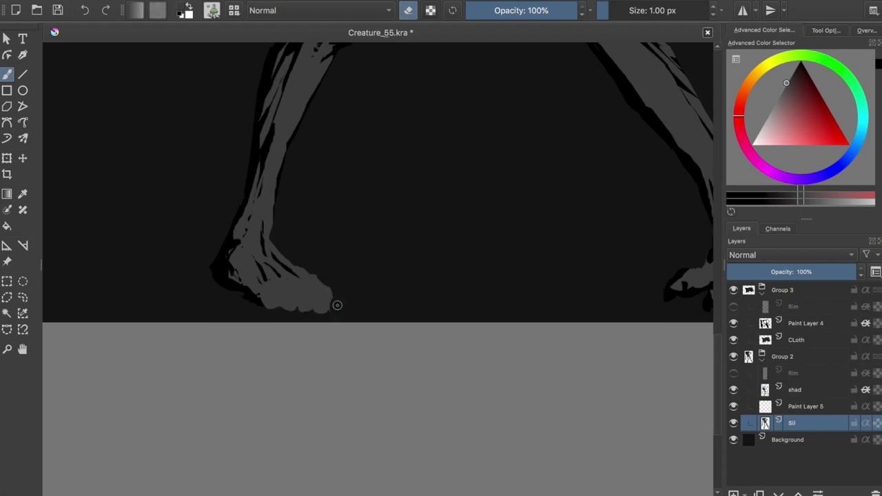
{"action": "key", "text": "e"}
{"action": "key", "text": "Page_Up"}
{"action": "key", "text": "Page_Up"}
{"action": "key", "text": "d"}
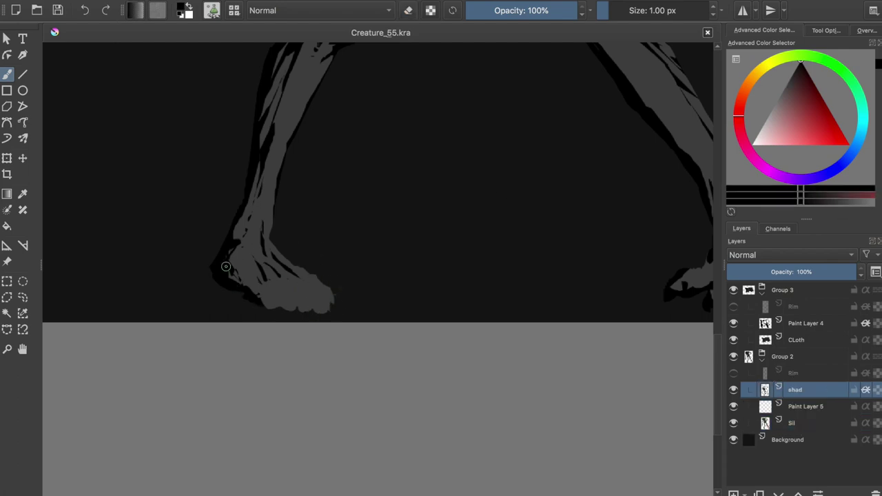
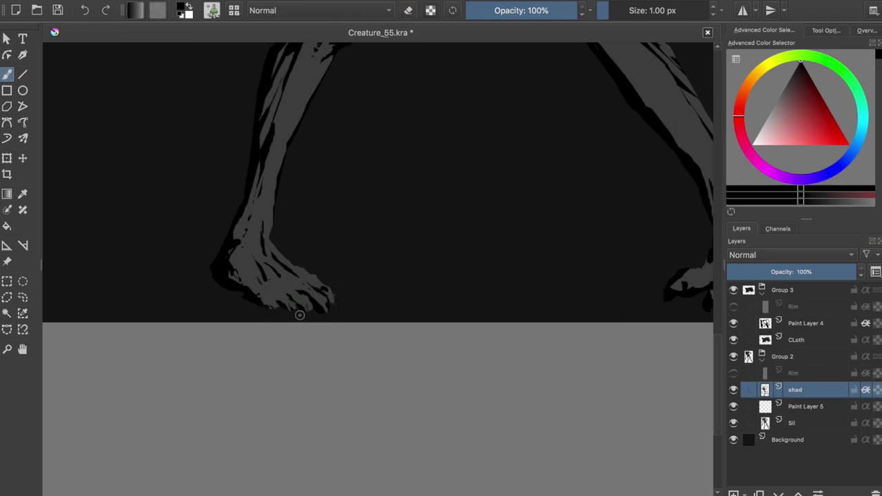
- Extend the front toe tip in the grey silhouette colour on the Sil layer
{"action": "key", "text": "e"}
{"action": "key", "text": "e"}
{"action": "key", "text": "e"}
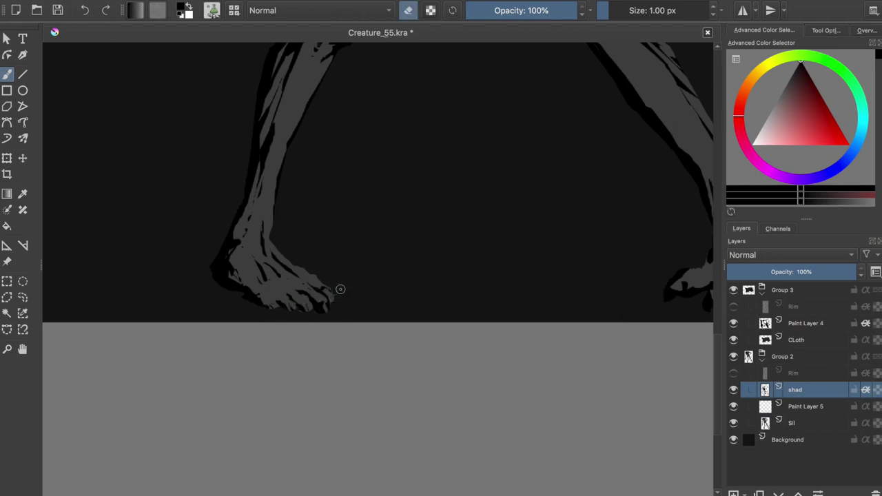
{"action": "key", "text": "m"}
{"action": "key", "text": "Page_Down"}
{"action": "key", "text": "Page_Down"}
{"action": "left_click", "coordinate": [467, 236], "text": "ctrl"}
{"action": "key", "text": "e"}
{"action": "key", "text": "e"}
{"action": "key", "text": "e"}
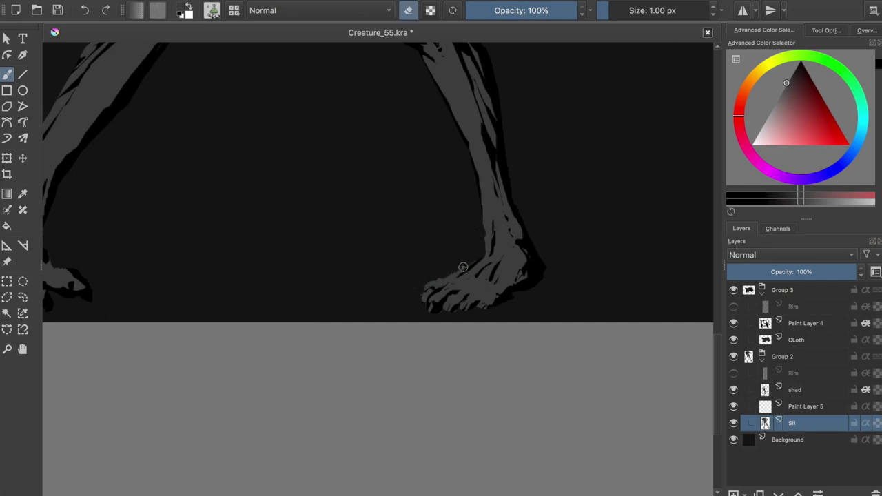
{"action": "key", "text": "m"}
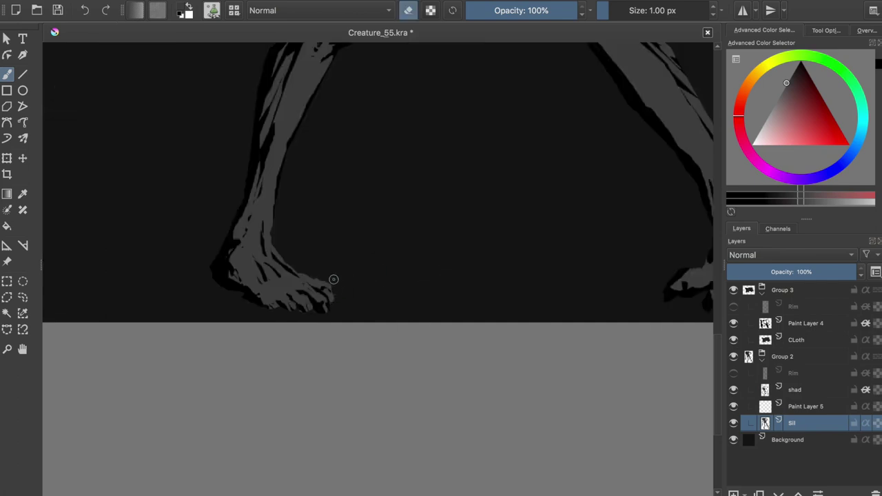
{"action": "left_click_drag", "start_coordinate": [330, 281], "coordinate": [344, 301]}
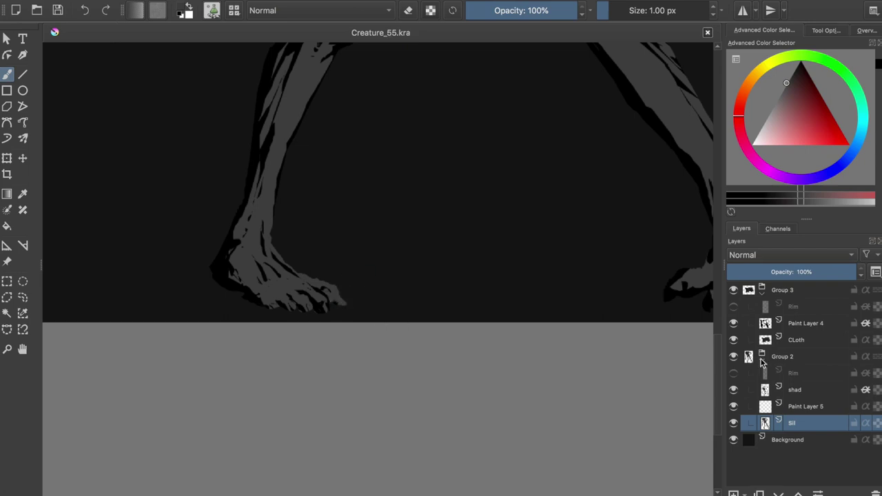
- Pick black for shadows on the shad layer and compare the mirrored foot
{"action": "key", "text": "Page_Up"}
{"action": "key", "text": "Page_Up"}
{"action": "left_click", "coordinate": [222, 256], "text": "ctrl"}
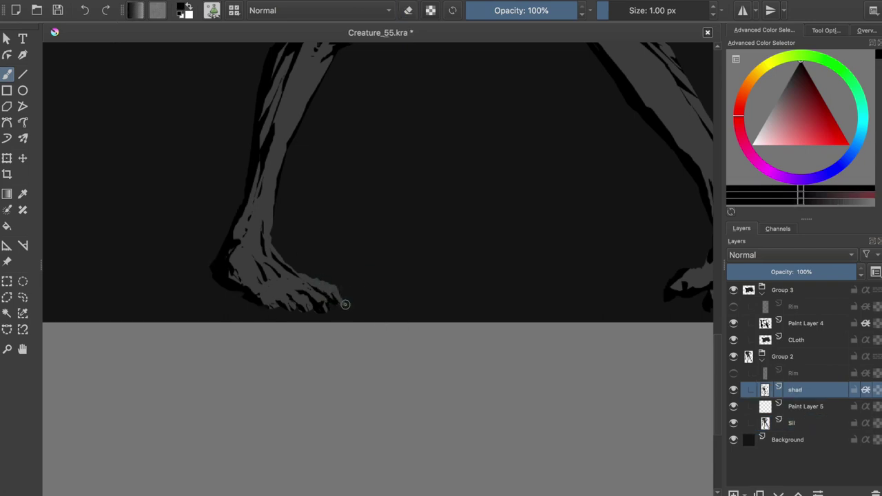
{"action": "key", "text": "e"}
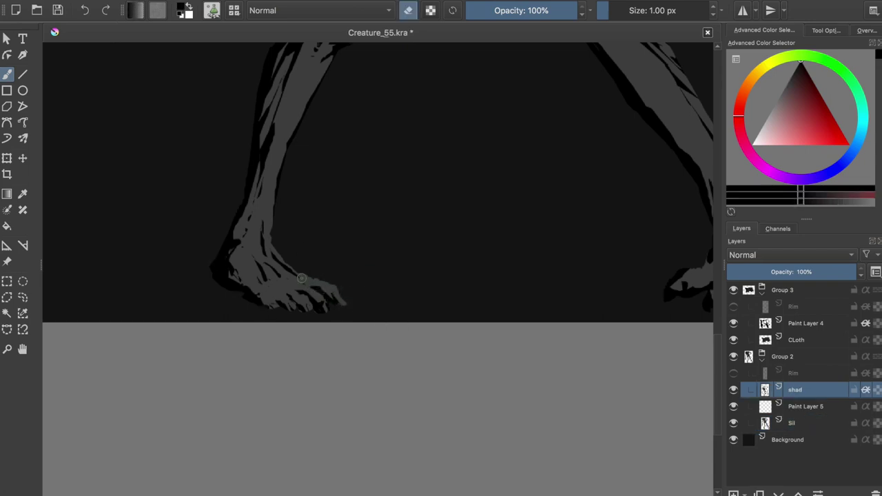
{"action": "key", "text": "m"}
{"action": "key", "text": "Page_Down"}
{"action": "key", "text": "Page_Down"}
{"action": "key", "text": "e"}
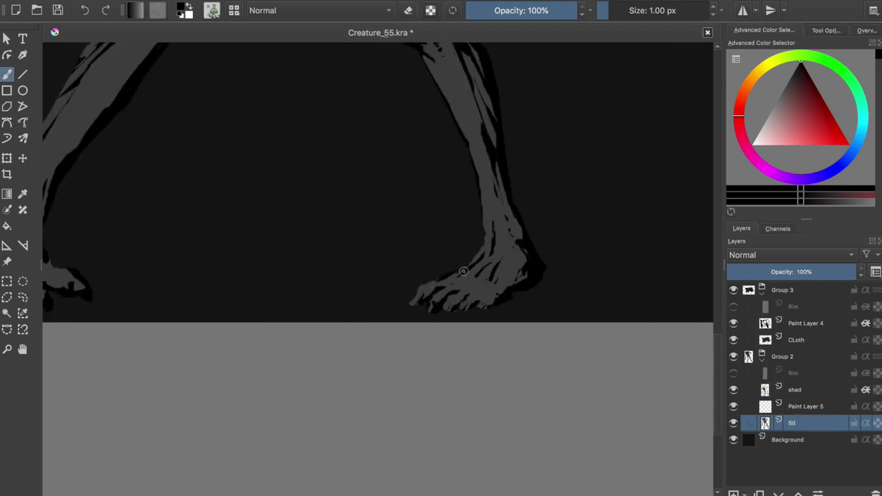
- Re-sample the silhouette grey, return to the shad layer in black, and save Creature_55.kra
{"action": "left_click", "coordinate": [482, 248], "text": "ctrl"}
{"action": "key", "text": "Page_Up"}
{"action": "key", "text": "Page_Up"}
{"action": "key", "text": "e"}
{"action": "key", "text": "e"}
{"action": "key", "text": "d"}
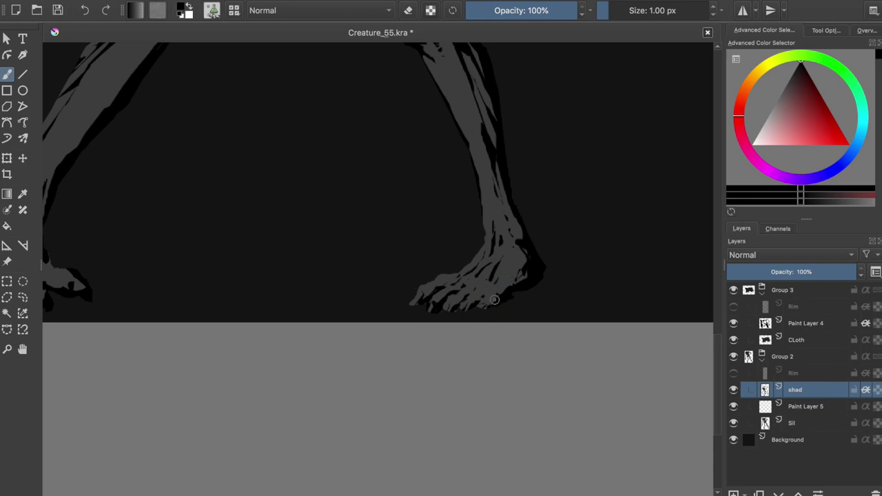
{"action": "key", "text": "ctrl+s"}
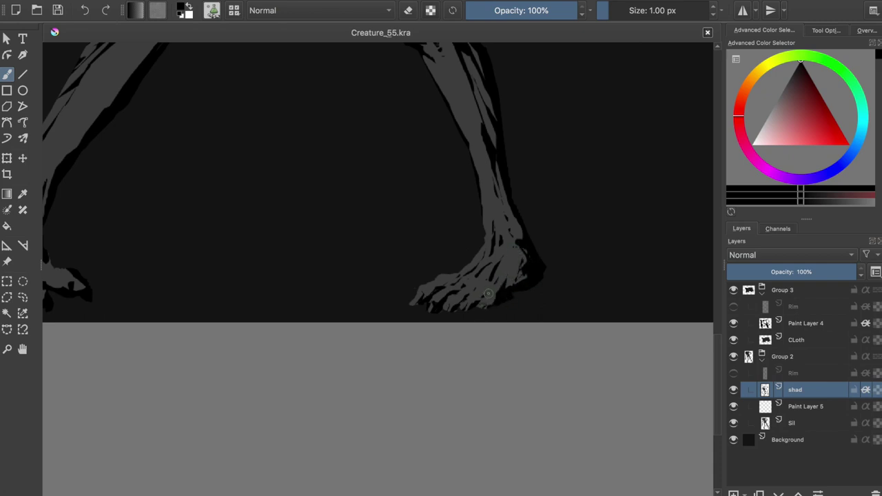
- Try trimming the silhouette edge near the foot, then undo it
{"action": "key", "text": "m"}
{"action": "key", "text": "Page_Down"}
{"action": "key", "text": "Page_Down"}
{"action": "key", "text": "e"}
{"action": "left_click_drag", "start_coordinate": [223, 278], "coordinate": [269, 309]}
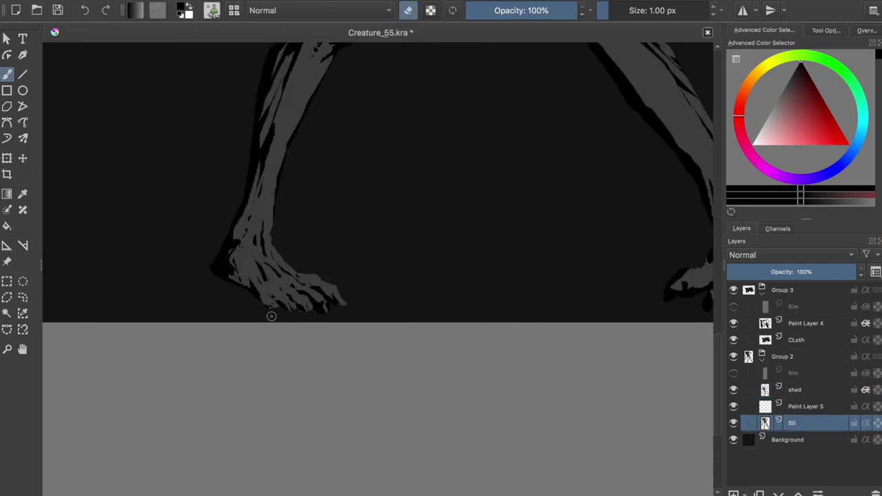
{"action": "key", "text": "ctrl+z"}
- Save, then add a small black shadow stroke on the foot
{"action": "key", "text": "Page_Up"}
{"action": "key", "text": "Page_Up"}
{"action": "key", "text": "e"}
{"action": "key", "text": "ctrl+s"}
{"action": "left_click_drag", "start_coordinate": [267, 252], "coordinate": [264, 262]}
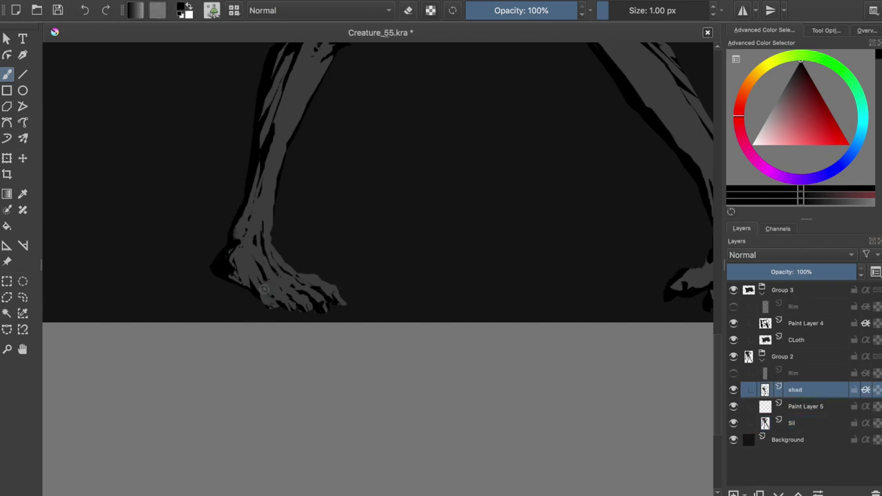
{"action": "scroll", "coordinate": [239, 275], "scroll_direction": "down", "scroll_amount": 2}
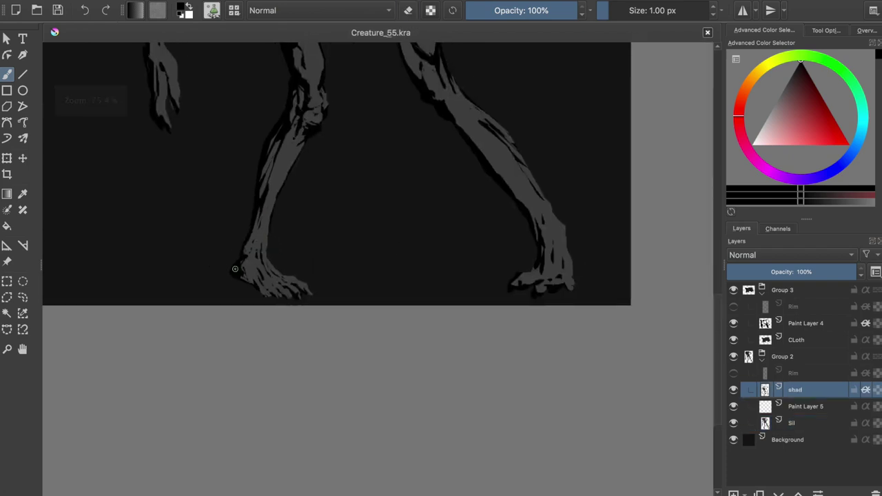
- Darken the left heel and paint a shadow along the other heel, then save
{"action": "scroll", "coordinate": [239, 274], "scroll_direction": "up", "scroll_amount": 1}
{"action": "left_click_drag", "start_coordinate": [239, 275], "coordinate": [247, 256]}
{"action": "key", "text": "m"}
{"action": "key", "text": "e"}
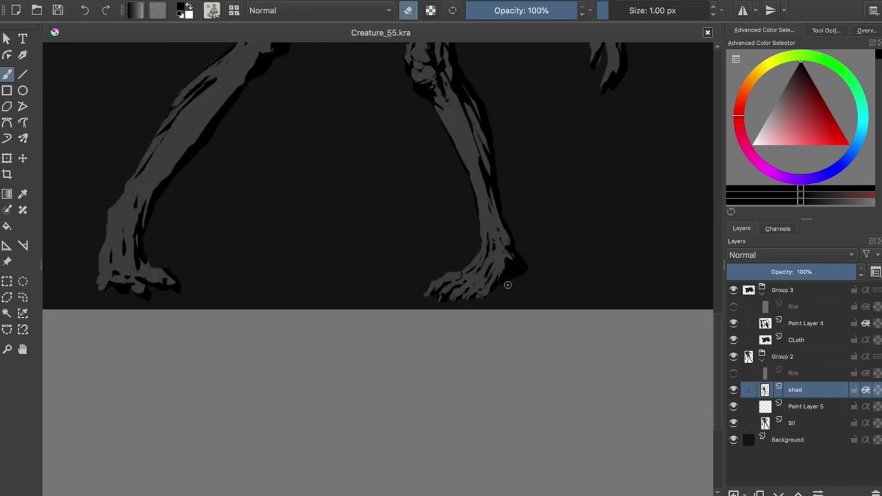
{"action": "key", "text": "e"}
{"action": "mouse_move", "coordinate": [511, 269]}
{"action": "left_mouse_down"}
{"action": "mouse_move", "coordinate": [501, 259]}
{"action": "mouse_move", "coordinate": [510, 254]}
{"action": "mouse_move", "coordinate": [492, 298]}
{"action": "left_mouse_up"}
{"action": "key", "text": "ctrl+s"}
- Undo part of the heel shadow, then add and erase a short dark stroke near the heel
{"action": "key", "text": "ctrl+z"}
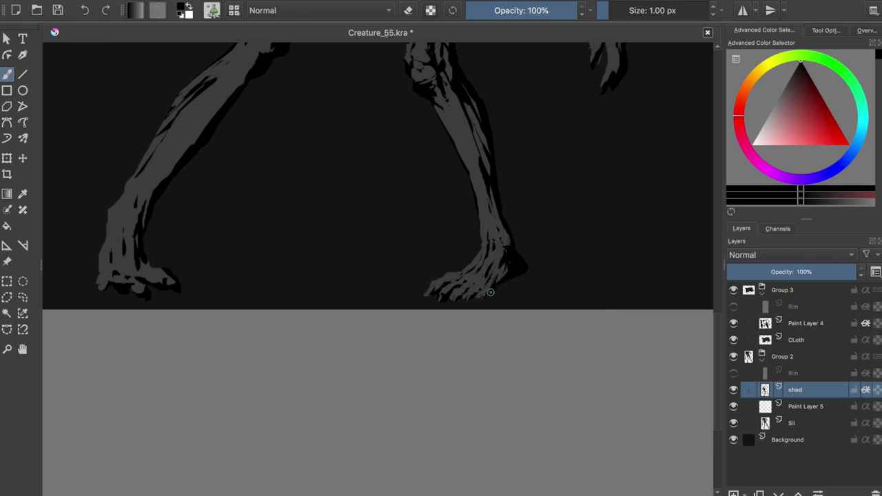
{"action": "key", "text": "e"}
{"action": "key", "text": "e"}
{"action": "key", "text": "Page_Down"}
{"action": "key", "text": "Page_Down"}
{"action": "key", "text": "m"}
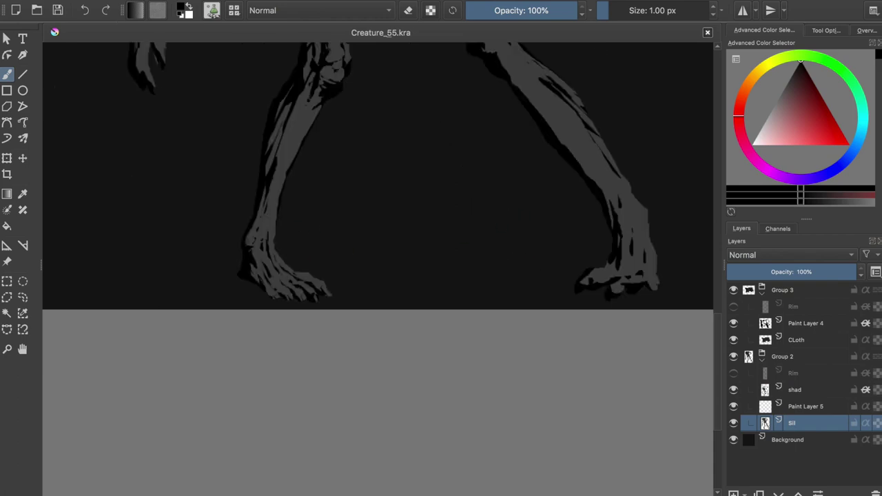
{"action": "key", "text": "Page_Up"}
{"action": "key", "text": "Page_Up"}
{"action": "mouse_move", "coordinate": [253, 243]}
{"action": "left_mouse_down"}
{"action": "mouse_move", "coordinate": [273, 243]}
{"action": "mouse_move", "coordinate": [266, 242]}
{"action": "left_mouse_up"}
{"action": "key", "text": "e"}
{"action": "key", "text": "m"}
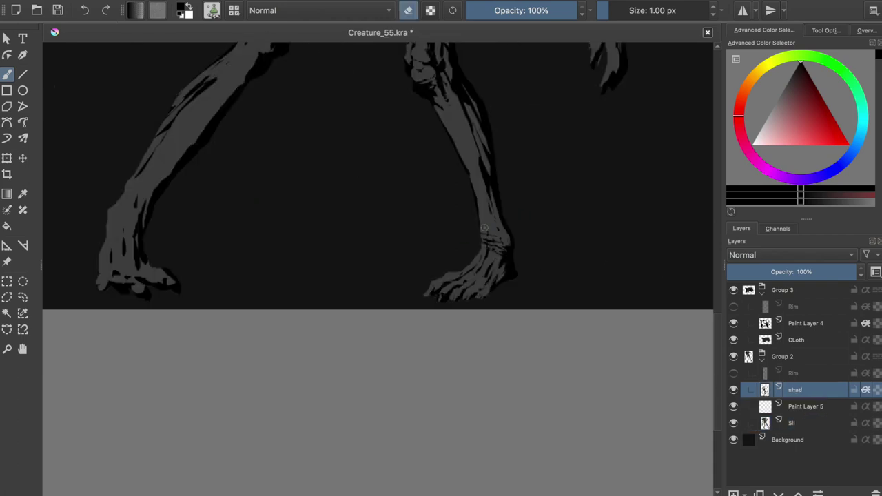
- Zoom out, clean up the knee shading, and save Creature_55.kra
{"action": "key", "text": "minus"}
{"action": "key", "text": "e"}
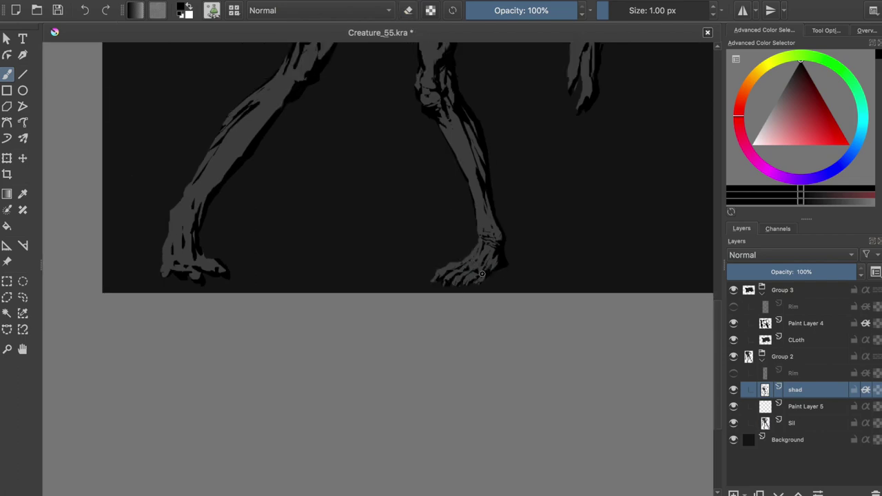
{"action": "key", "text": "e"}
{"action": "key", "text": "e"}
{"action": "key", "text": "m"}
{"action": "scroll", "coordinate": [315, 211], "scroll_direction": "up", "scroll_amount": 1}
{"action": "scroll", "coordinate": [331, 221], "scroll_direction": "up", "scroll_amount": 2}
{"action": "scroll", "coordinate": [350, 230], "scroll_direction": "up", "scroll_amount": 1}
{"action": "key", "text": "e"}
{"action": "left_click_drag", "start_coordinate": [327, 205], "coordinate": [329, 211]}
{"action": "key", "text": "e"}
{"action": "key", "text": "ctrl+s"}
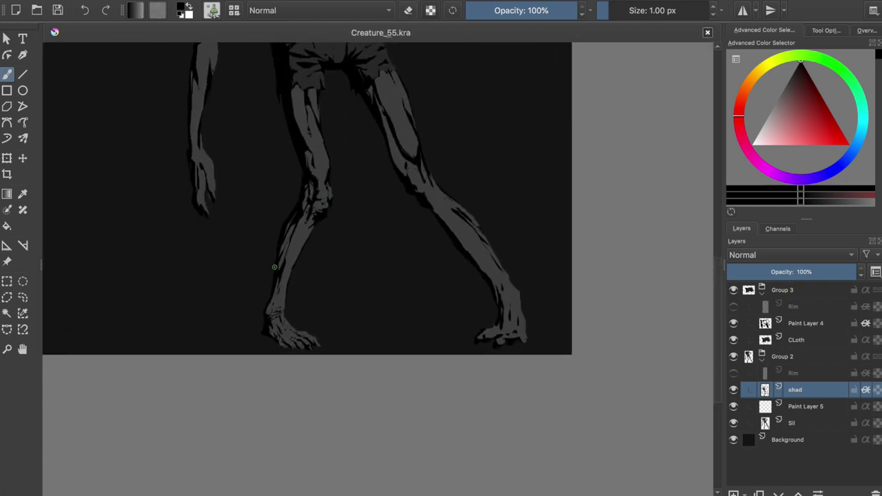
{"action": "key", "text": "ctrl+s"}
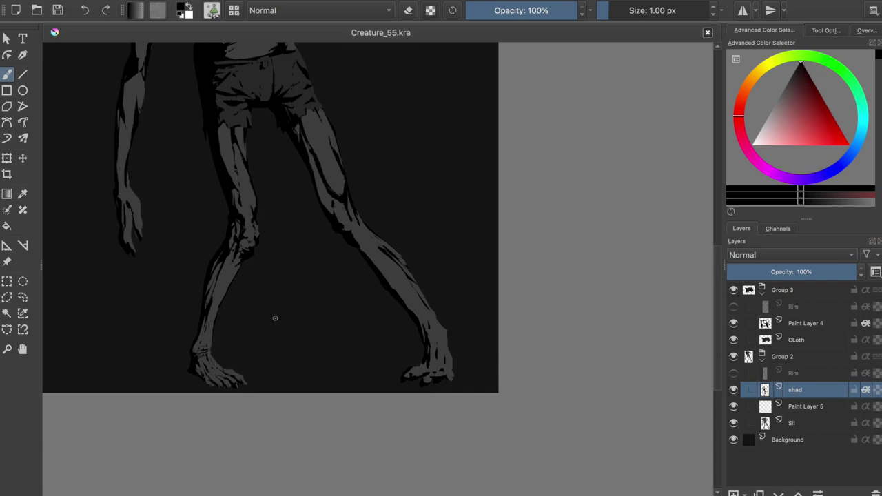
- Paint a black shadow along the right leg on the shad layer
{"action": "scroll", "coordinate": [311, 157], "scroll_direction": "right", "scroll_amount": 2}
{"action": "scroll", "coordinate": [311, 158], "scroll_direction": "down", "scroll_amount": 1}
{"action": "key", "text": "e"}
{"action": "key", "text": "e"}
{"action": "key", "text": "e"}
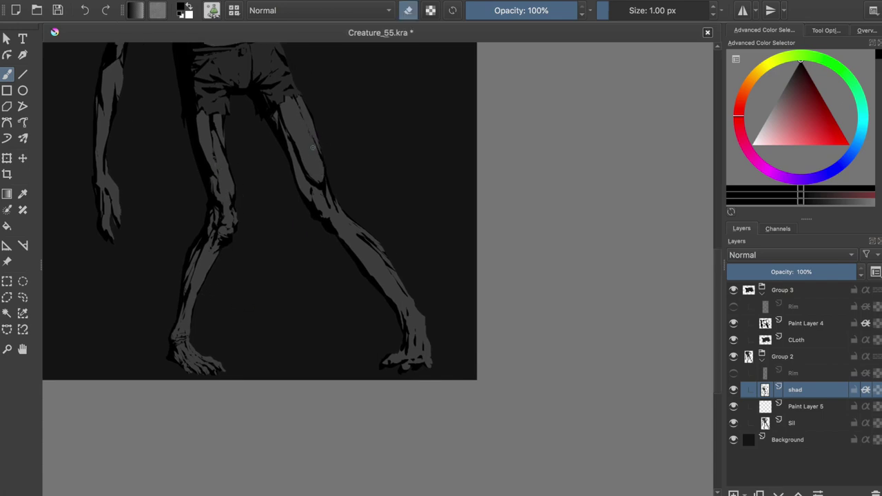
{"action": "key", "text": "e"}
{"action": "key", "text": "e"}
{"action": "key", "text": "e"}
{"action": "key", "text": "e"}
{"action": "key", "text": "e"}
{"action": "key", "text": "e"}
{"action": "key", "text": "e"}
{"action": "key", "text": "e"}
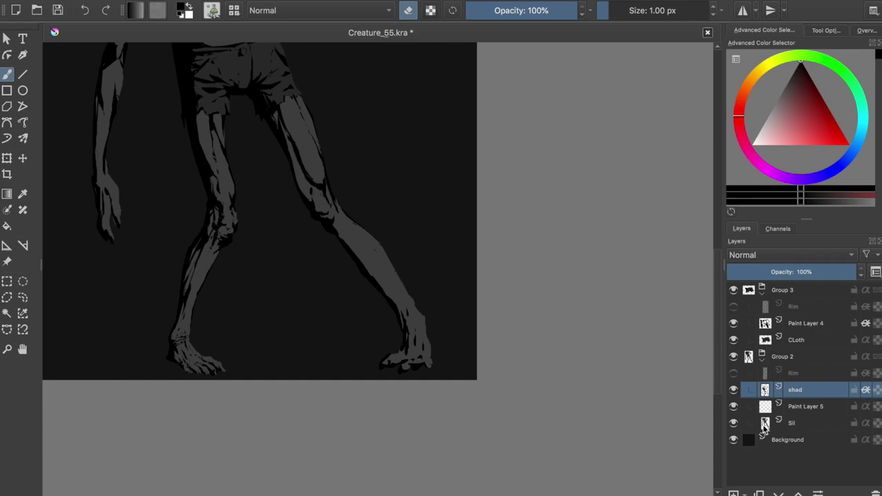
{"action": "left_click", "coordinate": [764, 428]}
{"action": "key", "text": "e"}
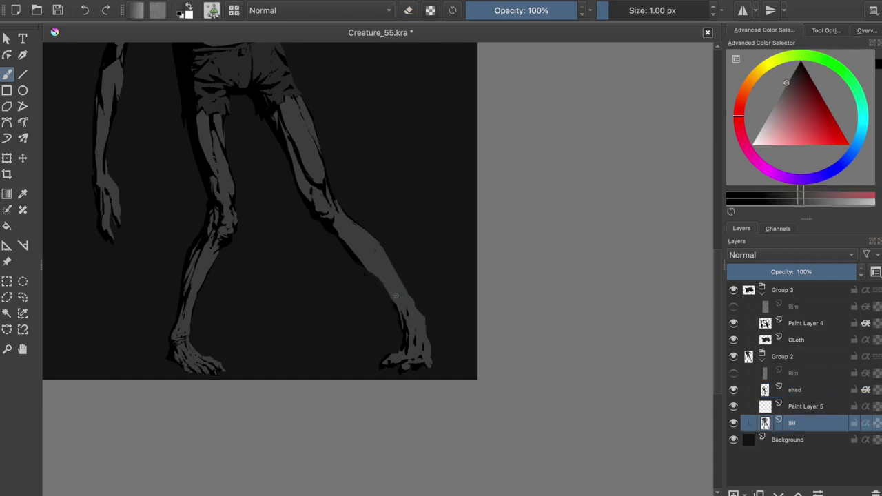
{"action": "left_click", "coordinate": [767, 390]}
{"action": "key", "text": "d"}
{"action": "left_click_drag", "start_coordinate": [357, 249], "coordinate": [364, 259]}
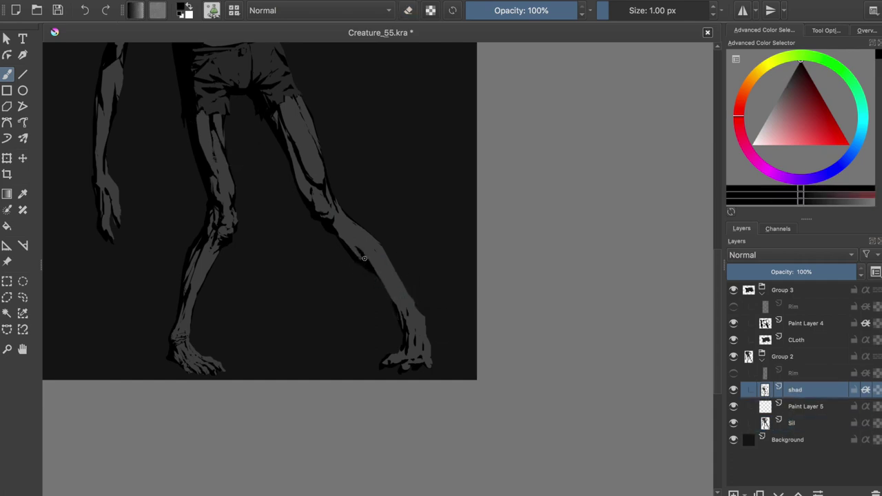
- Touch up the right ankle shading, erase the stray black square, and save
{"action": "key", "text": "e"}
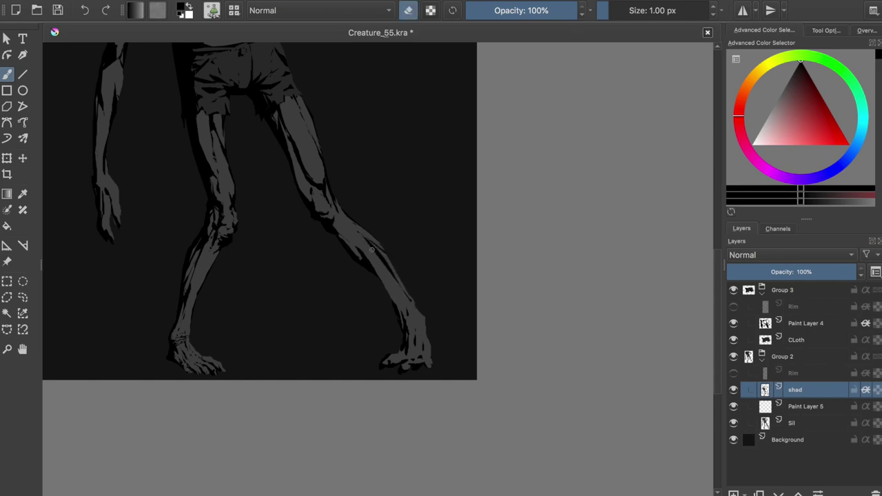
{"action": "key", "text": "e"}
{"action": "left_click_drag", "start_coordinate": [413, 311], "coordinate": [398, 308]}
{"action": "key", "text": "ctrl+s"}
{"action": "key", "text": "m"}
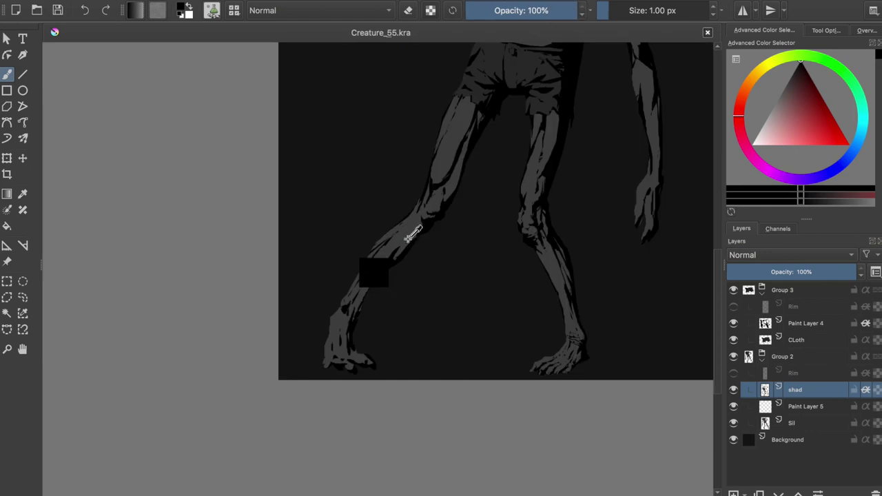
{"action": "key", "text": "e"}
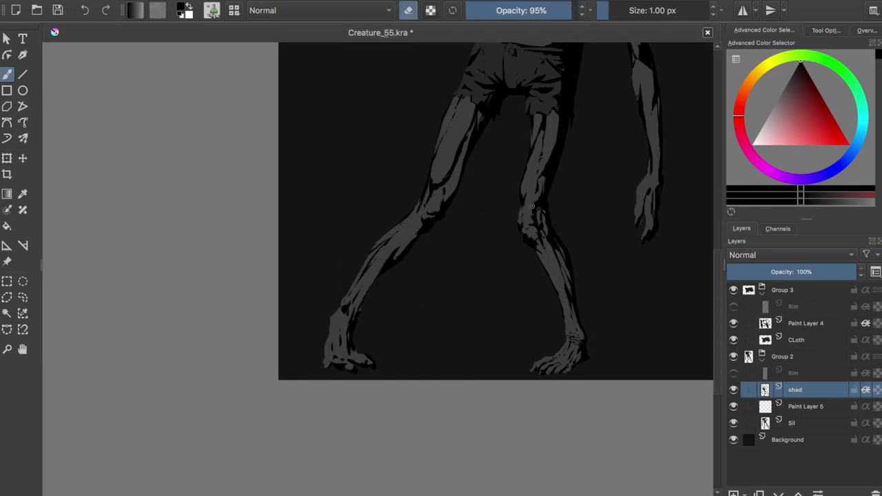
{"action": "key", "text": "ctrl+s"}
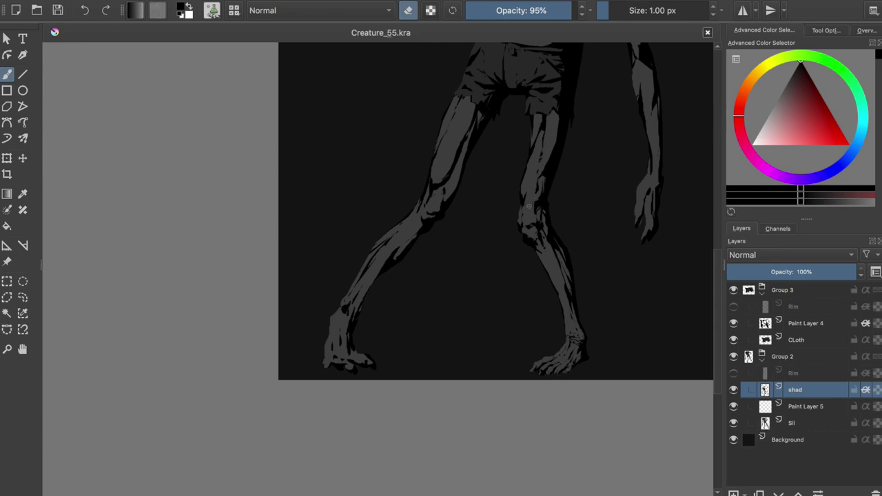
- Refine the shadow shapes on the left leg and left thigh, and save
{"action": "key", "text": "m"}
{"action": "left_click_drag", "start_coordinate": [230, 234], "coordinate": [240, 242]}
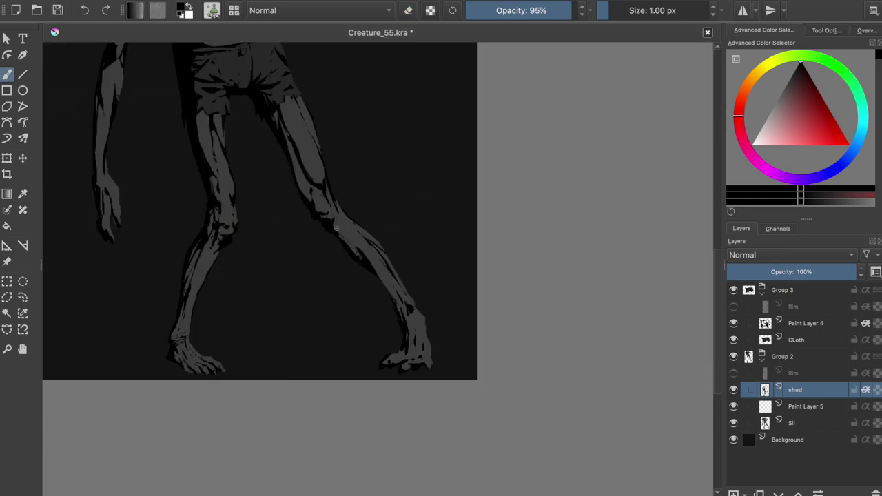
{"action": "key", "text": "ctrl+s"}
{"action": "key", "text": "m"}
{"action": "left_click_drag", "start_coordinate": [464, 146], "coordinate": [455, 157]}
{"action": "key", "text": "e"}
{"action": "key", "text": "e"}
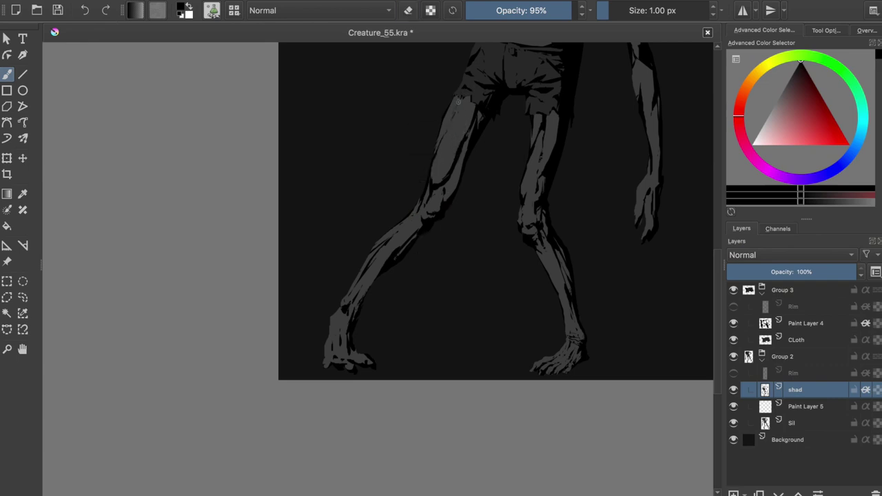
{"action": "key", "text": "e"}
- Check the mirrored legs while toggling between painting and erasing, then save
{"action": "scroll", "coordinate": [414, 145], "scroll_direction": "right", "scroll_amount": 5}
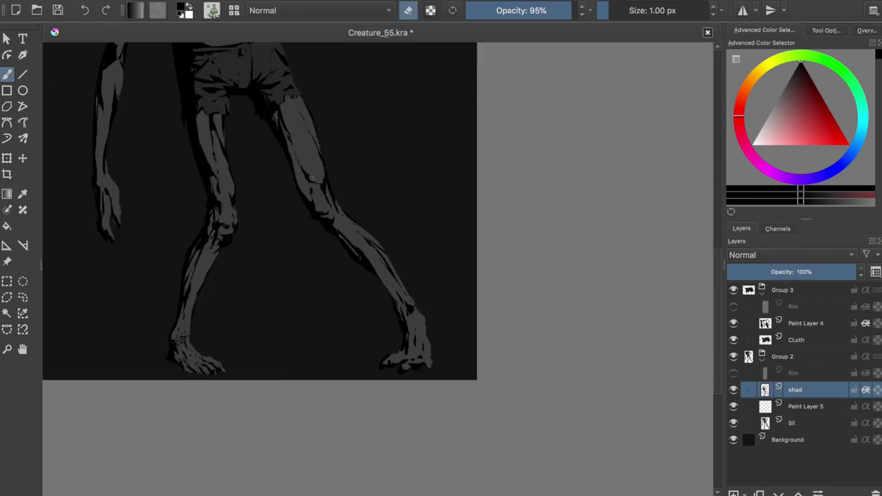
{"action": "key", "text": "e"}
{"action": "key", "text": "e"}
{"action": "key", "text": "e"}
{"action": "key", "text": "e"}
{"action": "key", "text": "e"}
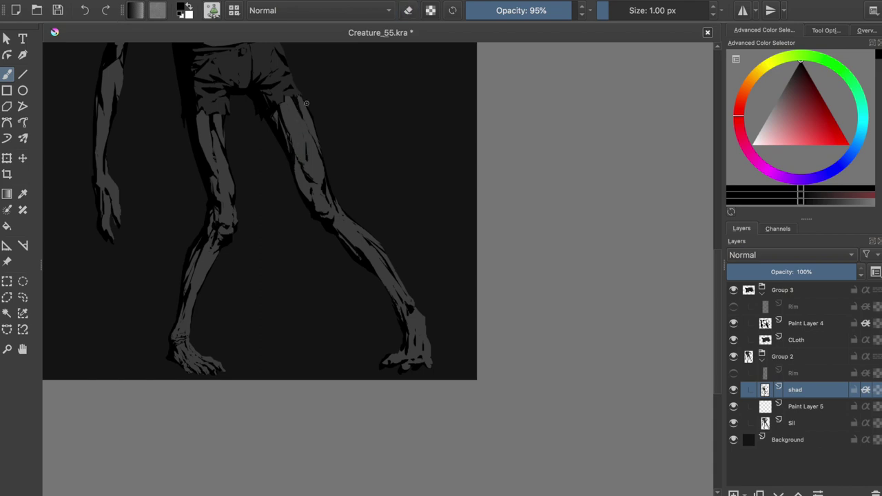
{"action": "key", "text": "e"}
{"action": "key", "text": "m"}
{"action": "key", "text": "e"}
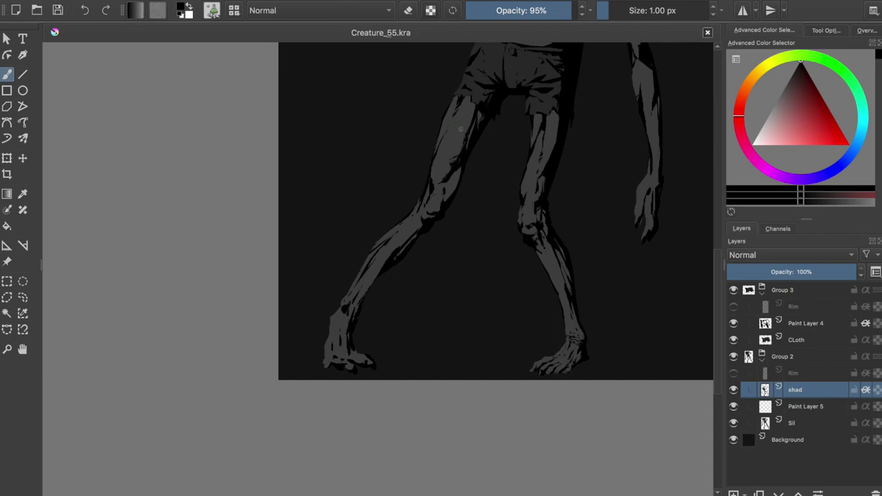
{"action": "key", "text": "m"}
{"action": "key", "text": "e"}
{"action": "key", "text": "e"}
{"action": "key", "text": "e"}
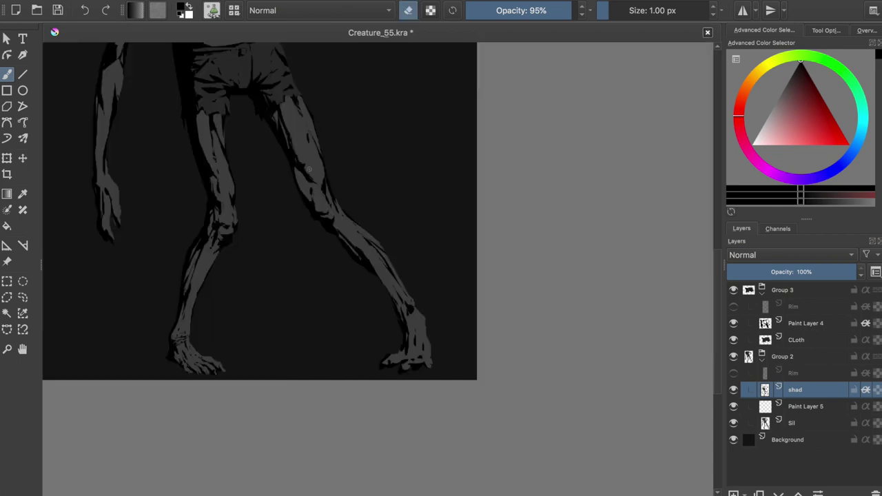
{"action": "key", "text": "e"}
{"action": "key", "text": "ctrl+s"}
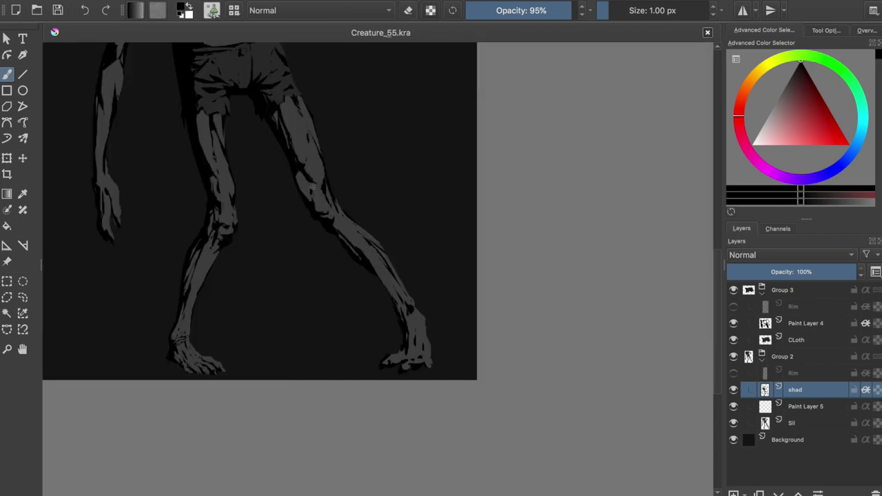
- Add a faint shadow stroke along the leg and sample the grey under the foot
{"action": "left_click_drag", "start_coordinate": [279, 109], "coordinate": [311, 170]}
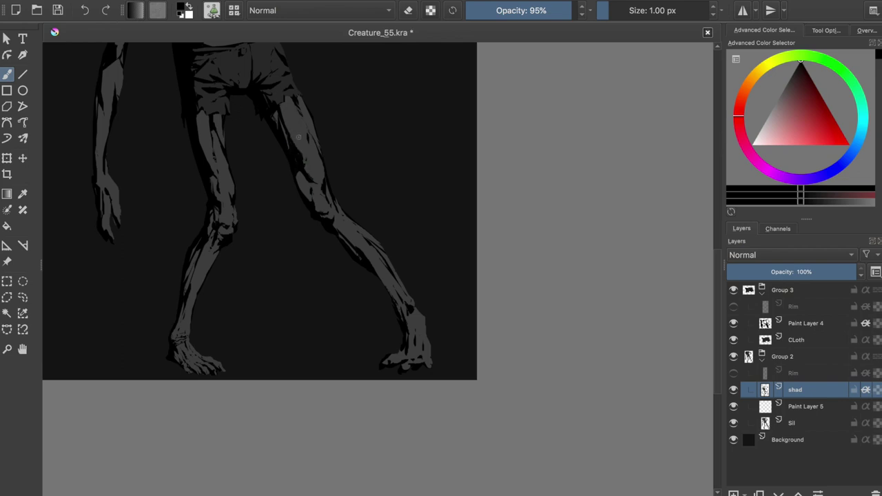
{"action": "key", "text": "e"}
{"action": "key", "text": "m"}
{"action": "key", "text": "Page_Down"}
{"action": "key", "text": "Page_Down"}
{"action": "key", "text": "e"}
{"action": "left_click", "coordinate": [329, 312], "text": "ctrl"}
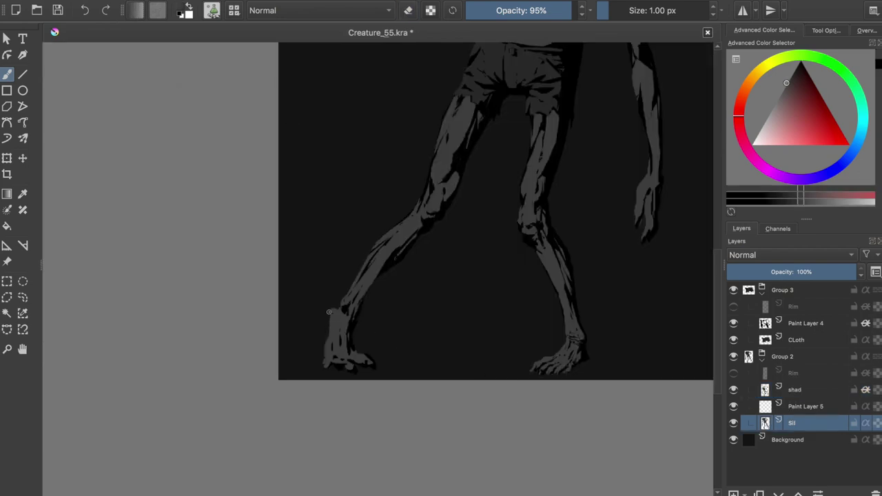
{"action": "key", "text": "Page_Up"}
{"action": "key", "text": "Page_Up"}
{"action": "key", "text": "e"}
{"action": "scroll", "coordinate": [288, 322], "scroll_direction": "up", "scroll_amount": 2}
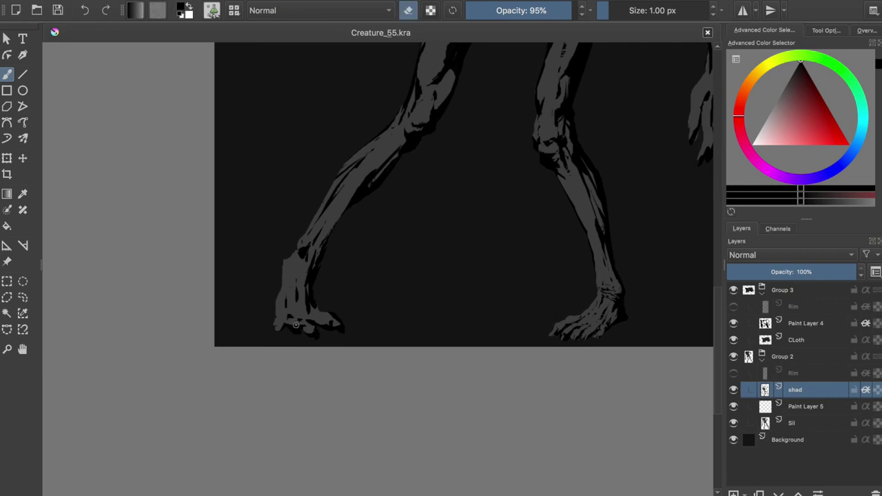
- Sample the leg's grey and black for the shadows, switching between Sil and shad
{"action": "key", "text": "Page_Down"}
{"action": "key", "text": "Page_Down"}
{"action": "key", "text": "e"}
{"action": "left_click", "coordinate": [288, 322], "text": "ctrl"}
{"action": "key", "text": "Page_Up"}
{"action": "key", "text": "Page_Up"}
{"action": "key", "text": "e"}
{"action": "key", "text": "e"}
{"action": "left_click", "coordinate": [287, 324], "text": "ctrl"}
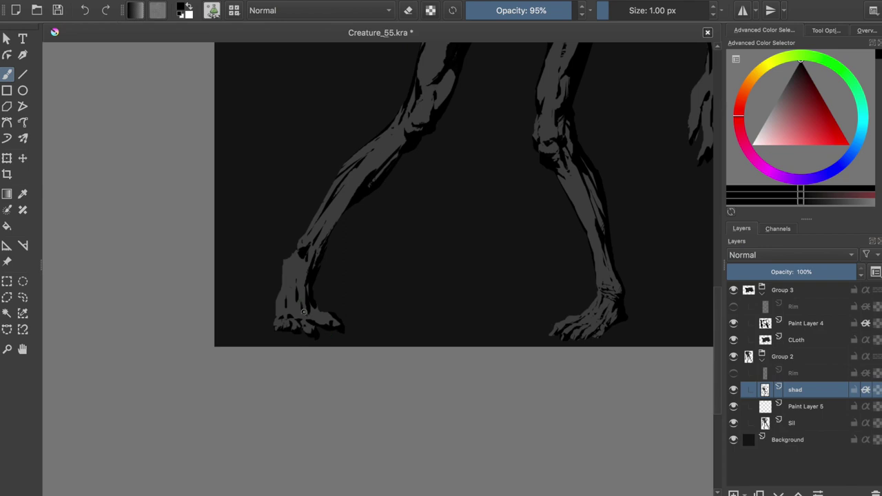
{"action": "key", "text": "e"}
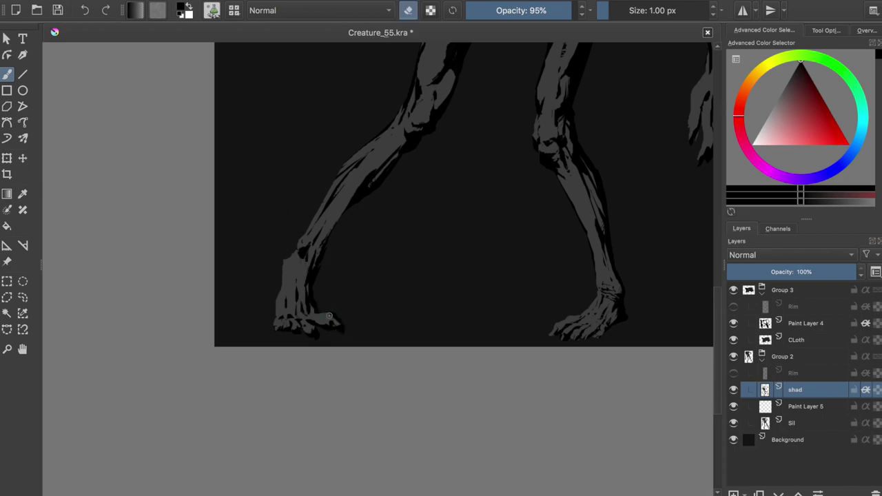
{"action": "key", "text": "e"}
{"action": "key", "text": "e"}
{"action": "key", "text": "e"}
{"action": "key", "text": "e"}
{"action": "key", "text": "e"}
{"action": "key", "text": "e"}
- Sample the foot colour from the Sil layer and shift its hue toward blue
{"action": "key", "text": "e"}
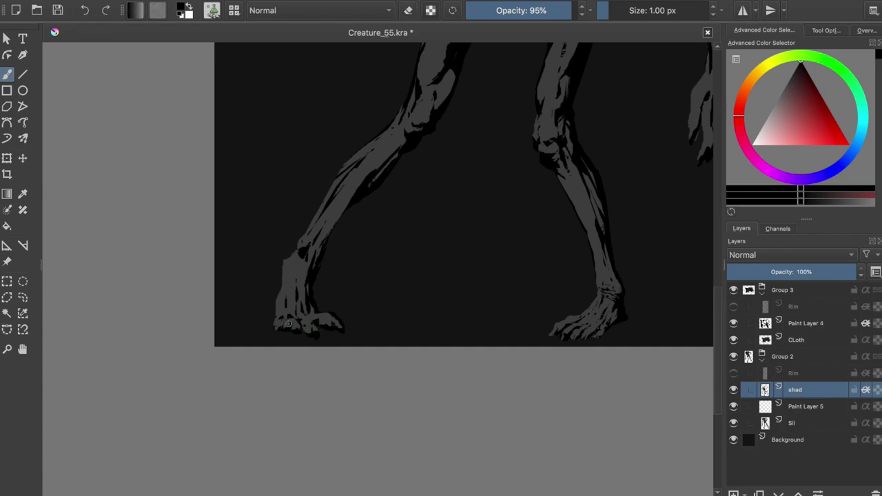
{"action": "key", "text": "m"}
{"action": "key", "text": "e"}
{"action": "key", "text": "e"}
{"action": "key", "text": "e"}
{"action": "key", "text": "e"}
{"action": "key", "text": "e"}
{"action": "key", "text": "e"}
{"action": "key", "text": "e"}
{"action": "key", "text": "e"}
{"action": "key", "text": "e"}
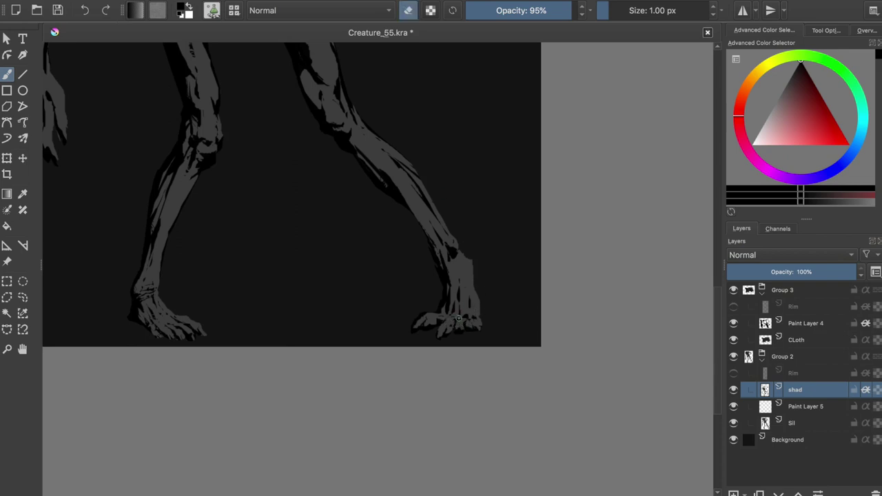
{"action": "key", "text": "e"}
{"action": "key", "text": "e"}
{"action": "key", "text": "e"}
{"action": "key", "text": "ctrl+z"}
{"action": "key", "text": "ctrl+shift+z"}
{"action": "left_click", "coordinate": [451, 340]}
{"action": "left_click", "coordinate": [452, 336], "text": "ctrl"}
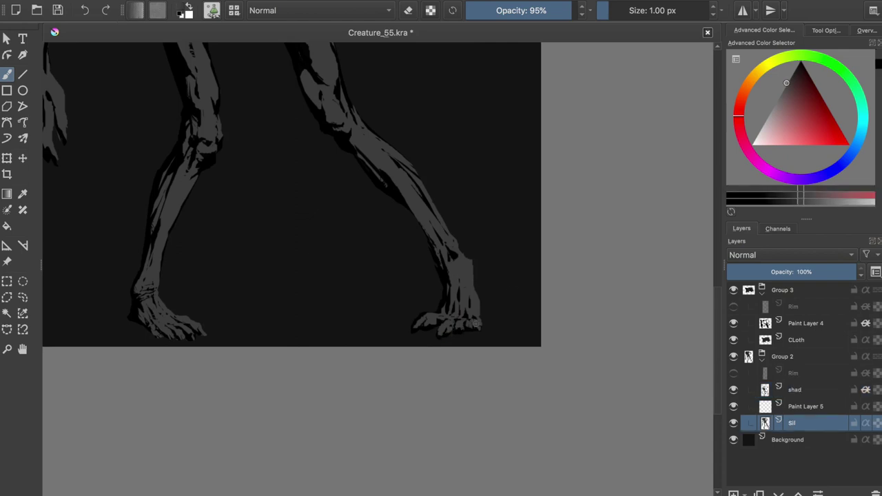
{"action": "left_click", "coordinate": [452, 336]}
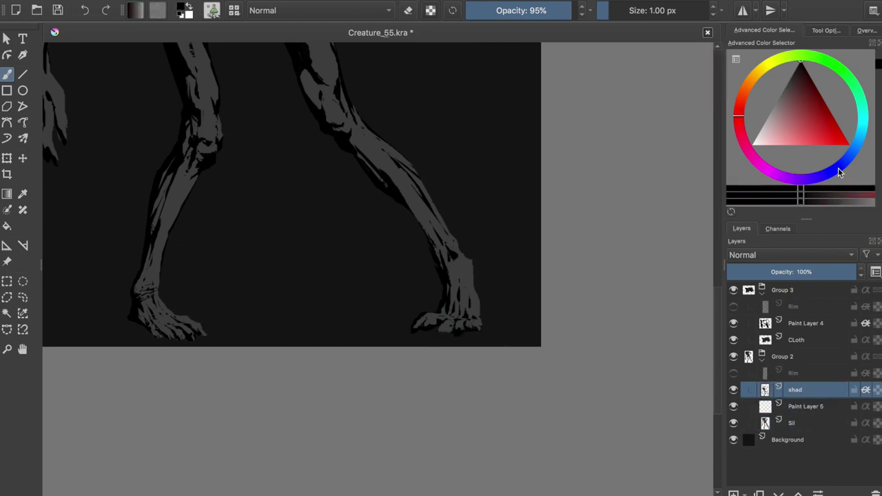
{"action": "left_click", "coordinate": [461, 324], "text": "ctrl"}
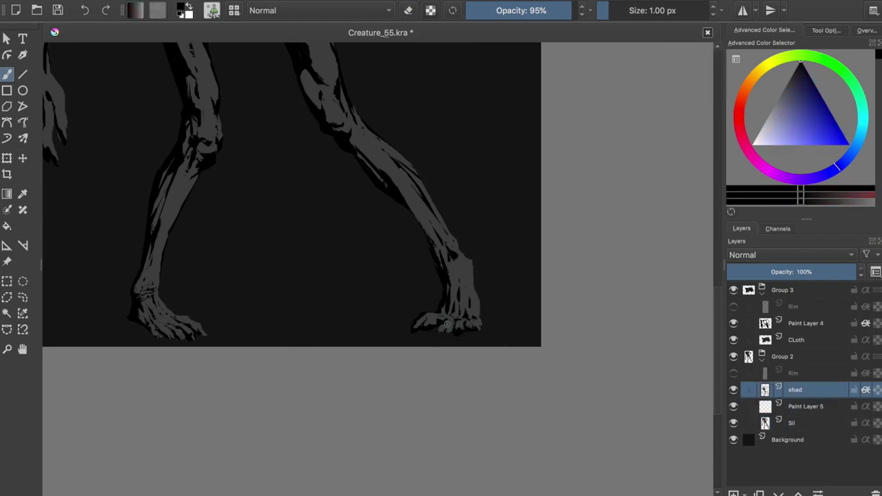
- Dab a touch-up on the foot shading after mirrored checks, and save
{"action": "key", "text": "e"}
{"action": "key", "text": "e"}
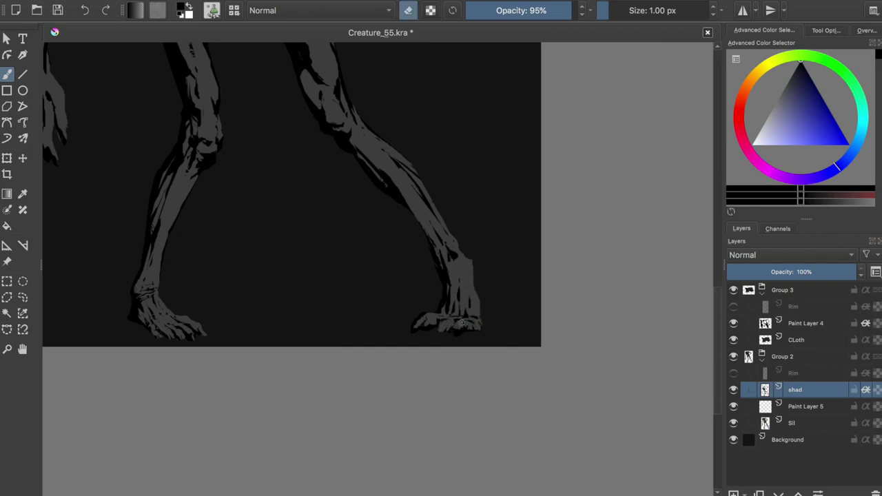
{"action": "key", "text": "e"}
{"action": "key", "text": "m"}
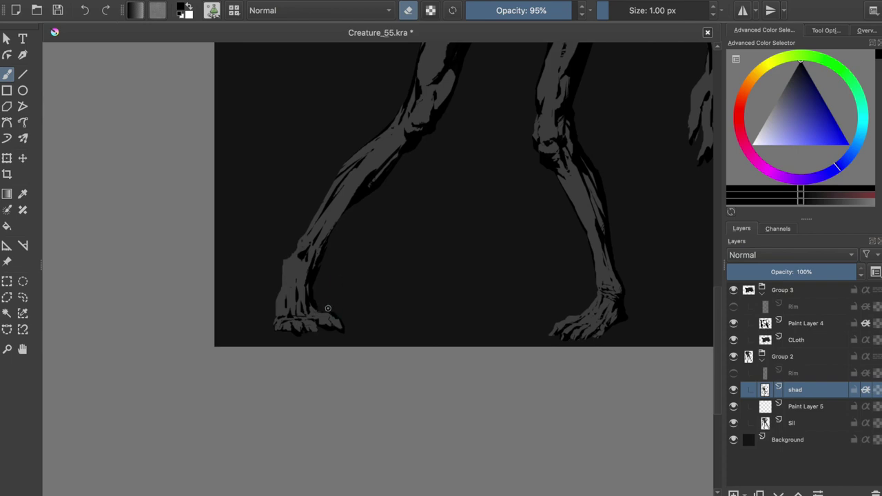
{"action": "key", "text": "e"}
{"action": "key", "text": "m"}
{"action": "key", "text": "ctrl+s"}
{"action": "left_click", "coordinate": [465, 312]}
{"action": "scroll", "coordinate": [335, 256], "scroll_direction": "down", "scroll_amount": 1}
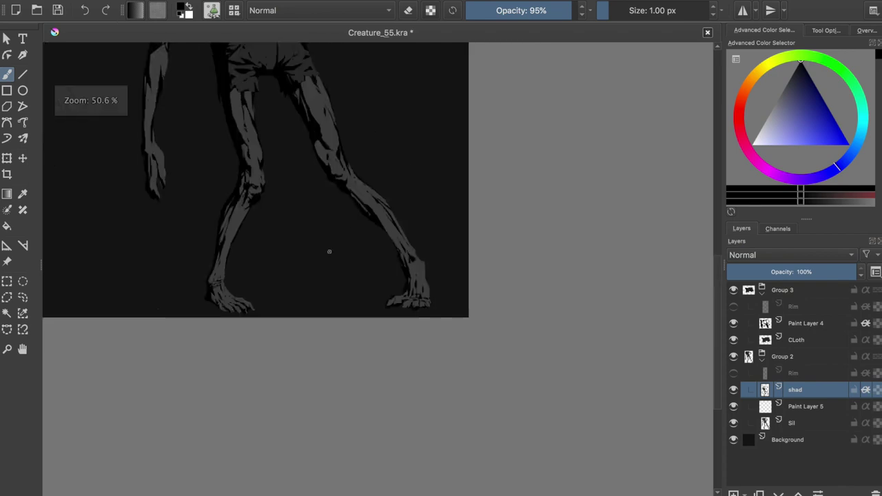
{"action": "scroll", "coordinate": [465, 319], "scroll_direction": "up", "scroll_amount": 2}
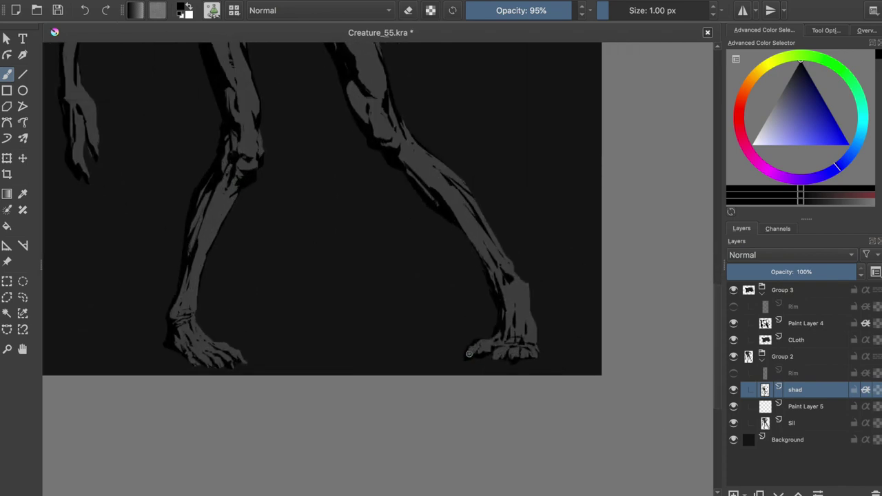
{"action": "key", "text": "ctrl+s"}
- Trim the shadow under the right foot and save Creature_55.kra
{"action": "key", "text": "e"}
{"action": "left_click", "coordinate": [495, 346]}
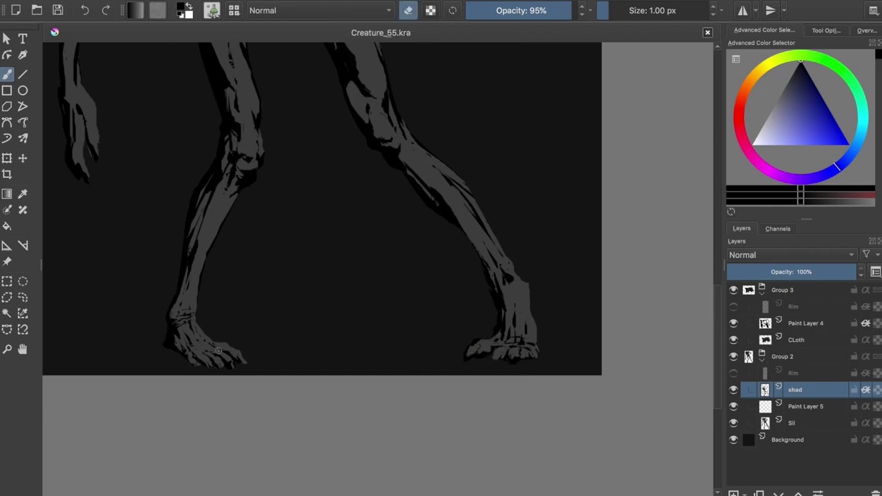
{"action": "key", "text": "e"}
{"action": "key", "text": "m"}
{"action": "key", "text": "ctrl+s"}
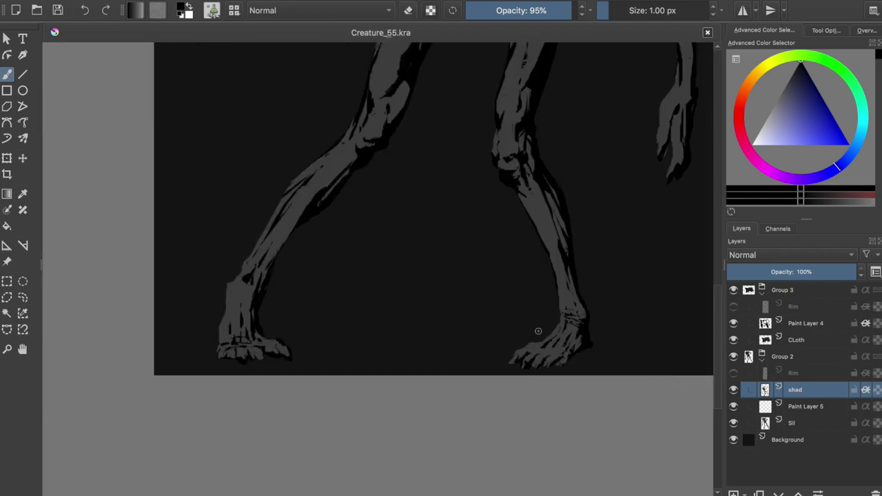
{"action": "scroll", "coordinate": [526, 298], "scroll_direction": "down", "scroll_amount": 3}
- Frame the torso and arm, add a stroke near the wrist, and select the shad layer
{"action": "left_click_drag", "start_coordinate": [508, 276], "coordinate": [252, 270]}
{"action": "scroll", "coordinate": [252, 269], "scroll_direction": "up", "scroll_amount": 3}
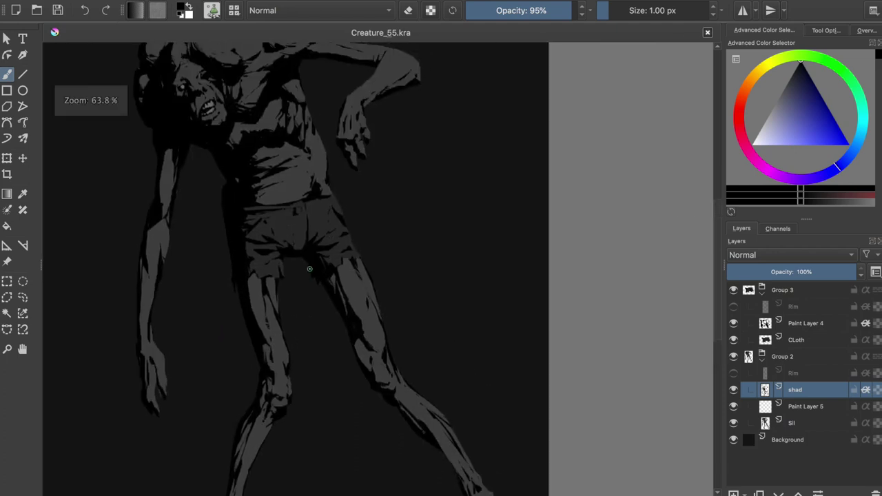
{"action": "left_click_drag", "start_coordinate": [358, 135], "coordinate": [388, 134]}
{"action": "key", "text": "e"}
{"action": "key", "text": "e"}
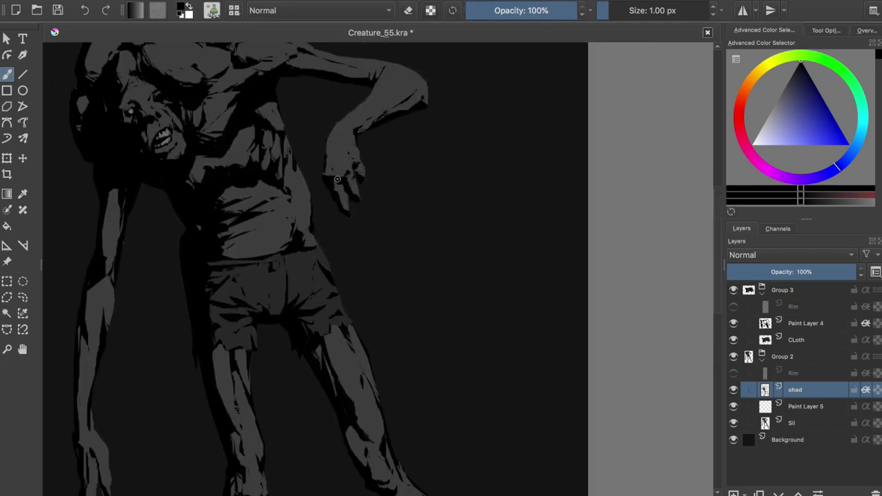
{"action": "left_click", "coordinate": [760, 422]}
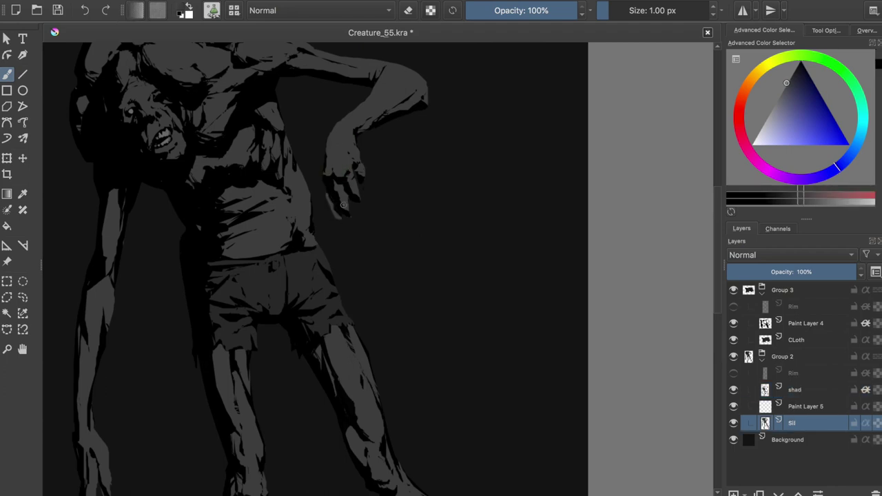
{"action": "left_click", "coordinate": [772, 389]}
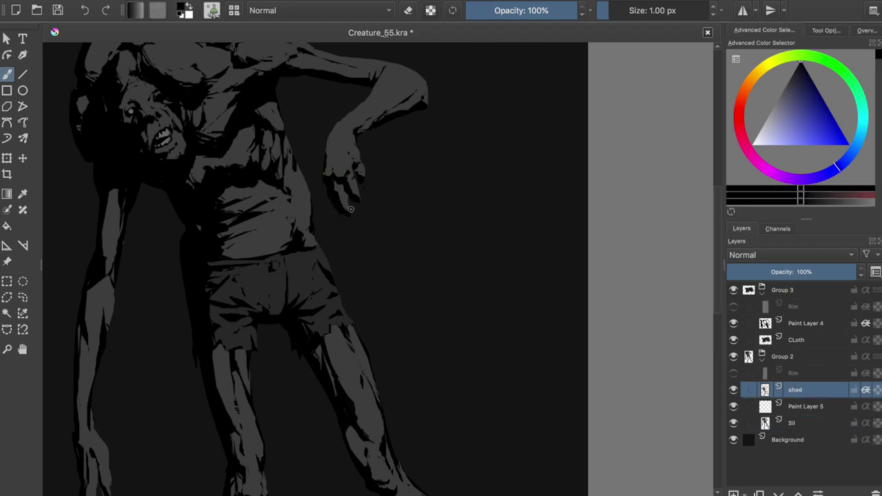
- Erase the dark shadow strokes from the hand on the shad layer and save
{"action": "key", "text": "e"}
{"action": "left_click_drag", "start_coordinate": [360, 165], "coordinate": [341, 196]}
{"action": "left_click_drag", "start_coordinate": [331, 162], "coordinate": [334, 210]}
{"action": "key", "text": "ctrl+s"}
{"action": "mouse_move", "coordinate": [362, 165]}
{"action": "left_mouse_down"}
{"action": "mouse_move", "coordinate": [350, 207]}
{"action": "mouse_move", "coordinate": [334, 215]}
{"action": "left_mouse_up"}
- On the Sil layer, erase the hand's lower fingers and repaint them in sampled grey
{"action": "key", "text": "Page_Down"}
{"action": "key", "text": "Page_Down"}
{"action": "mouse_move", "coordinate": [331, 178]}
{"action": "left_mouse_down"}
{"action": "mouse_move", "coordinate": [360, 176]}
{"action": "mouse_move", "coordinate": [356, 212]}
{"action": "left_mouse_up"}
{"action": "key", "text": "e"}
{"action": "left_click", "coordinate": [362, 178], "text": "ctrl"}
{"action": "mouse_move", "coordinate": [353, 168]}
{"action": "left_mouse_down"}
{"action": "mouse_move", "coordinate": [355, 212]}
{"action": "mouse_move", "coordinate": [342, 206]}
{"action": "mouse_move", "coordinate": [350, 219]}
{"action": "left_mouse_up"}
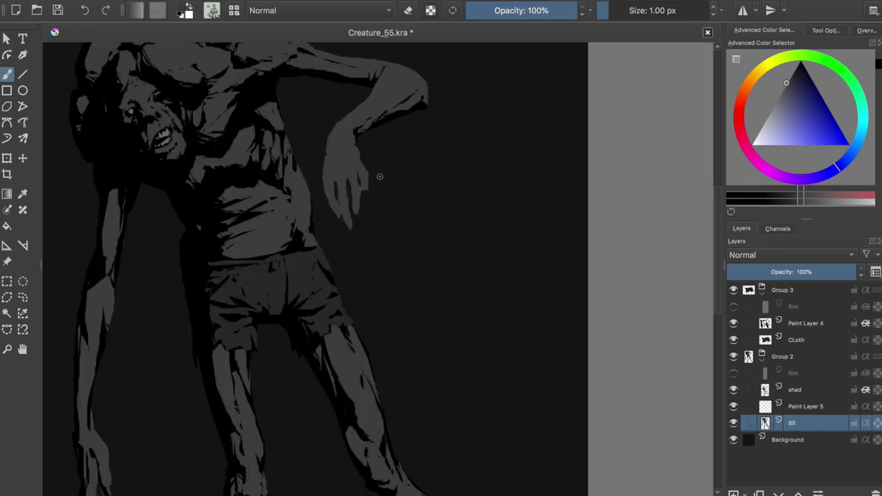
- Trim the lower fingers, save, and paint two more grey fingers on the hand
{"action": "key", "text": "e"}
{"action": "mouse_move", "coordinate": [339, 219]}
{"action": "left_mouse_down"}
{"action": "mouse_move", "coordinate": [362, 148]}
{"action": "mouse_move", "coordinate": [326, 177]}
{"action": "mouse_move", "coordinate": [337, 204]}
{"action": "left_mouse_up"}
{"action": "key", "text": "ctrl+s"}
{"action": "key", "text": "e"}
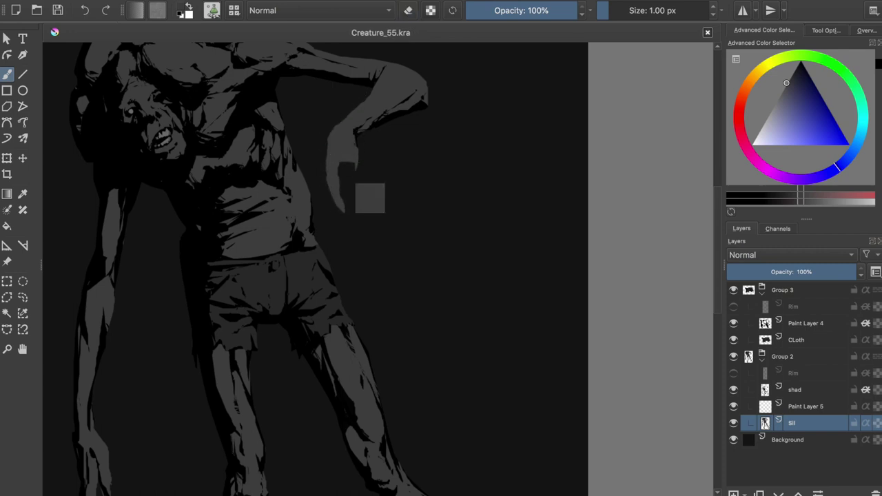
{"action": "left_click_drag", "start_coordinate": [330, 156], "coordinate": [344, 204]}
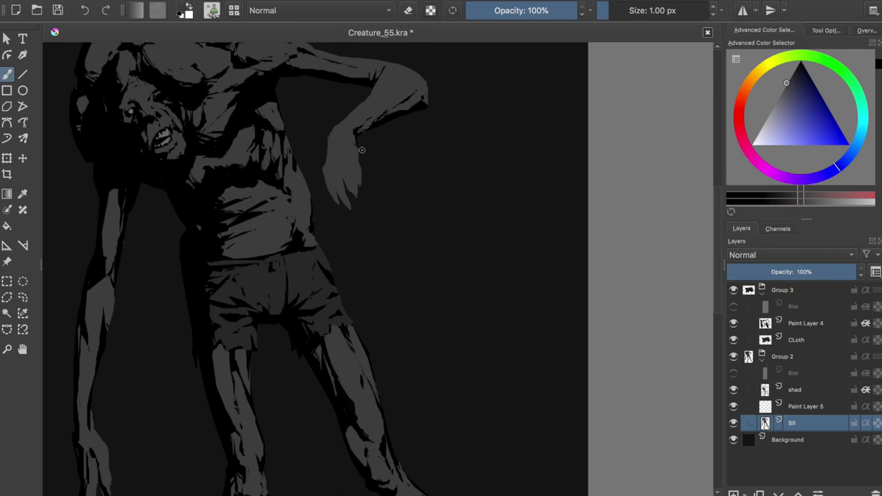
{"action": "left_click_drag", "start_coordinate": [352, 153], "coordinate": [351, 195]}
- In mirrored view, paint black shading along the fingers and wrist on the shad layer
{"action": "key", "text": "m"}
{"action": "key", "text": "Page_Up"}
{"action": "key", "text": "Page_Up"}
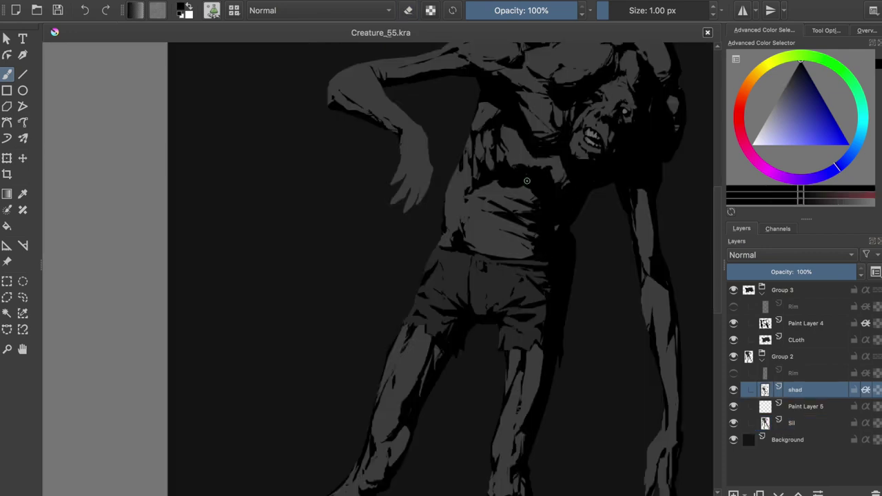
{"action": "mouse_move", "coordinate": [417, 146]}
{"action": "left_mouse_down"}
{"action": "mouse_move", "coordinate": [427, 203]}
{"action": "mouse_move", "coordinate": [402, 196]}
{"action": "left_mouse_up"}
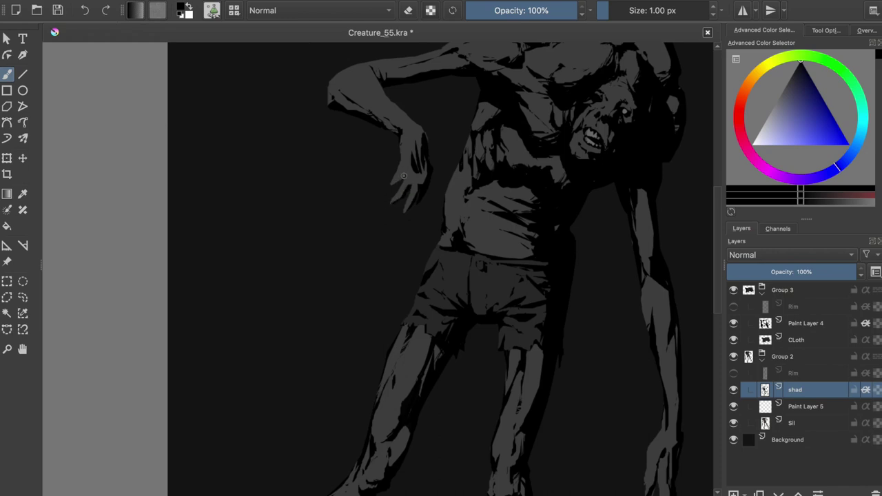
{"action": "left_click_drag", "start_coordinate": [415, 148], "coordinate": [421, 160]}
{"action": "left_click_drag", "start_coordinate": [418, 134], "coordinate": [409, 163]}
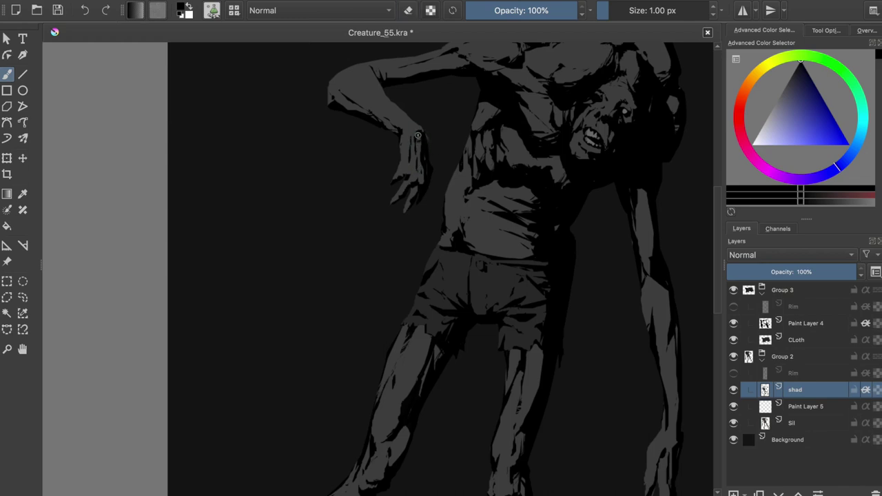
{"action": "key", "text": "m"}
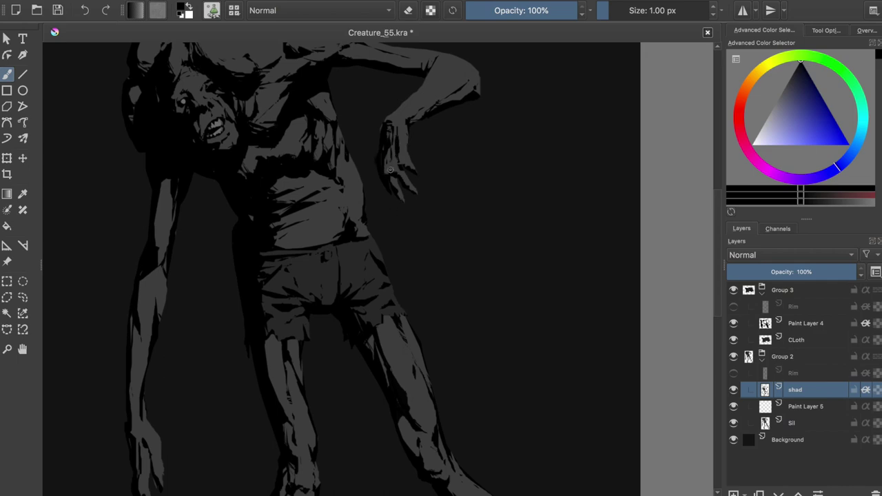
- Toggle the eraser, save the illustration, and adjust the zoom around the hand
{"action": "key", "text": "e"}
{"action": "key", "text": "e"}
{"action": "key", "text": "e"}
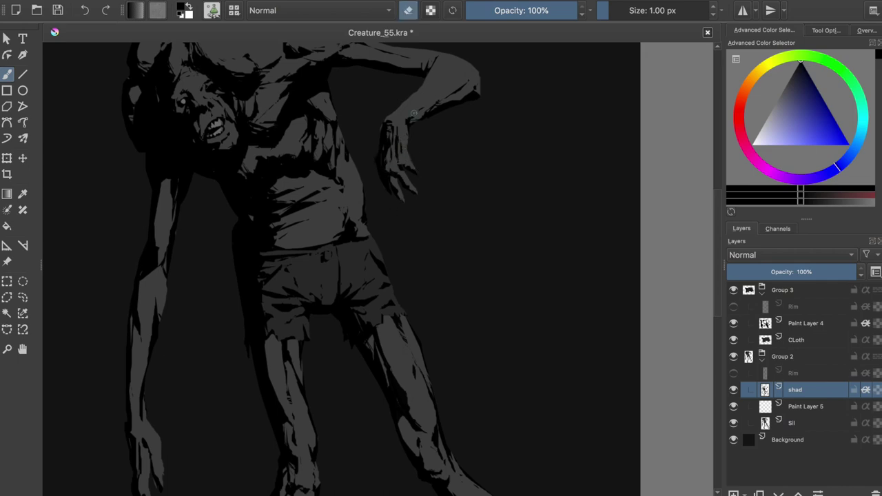
{"action": "key", "text": "e"}
{"action": "key", "text": "ctrl+s"}
{"action": "key", "text": "m"}
{"action": "scroll", "coordinate": [370, 197], "scroll_direction": "up", "scroll_amount": 2}
{"action": "scroll", "coordinate": [360, 205], "scroll_direction": "up", "scroll_amount": 2}
{"action": "scroll", "coordinate": [360, 205], "scroll_direction": "down", "scroll_amount": 3}
- On the Sil layer, try transforming the hand, then cancel and clear the selection
{"action": "key", "text": "Page_Down"}
{"action": "key", "text": "Page_Down"}
{"action": "key", "text": "ctrl+t"}
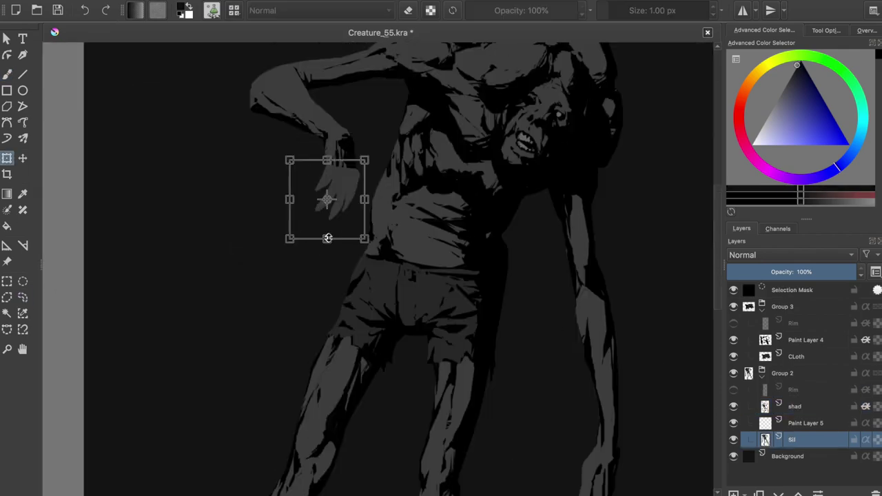
{"action": "key", "text": "Escape"}
{"action": "key", "text": "m"}
{"action": "key", "text": "ctrl+t"}
{"action": "key", "text": "Return"}
{"action": "key", "text": "b"}
{"action": "key", "text": "Page_Up"}
{"action": "key", "text": "Page_Up"}
{"action": "key", "text": "ctrl+shift+a"}
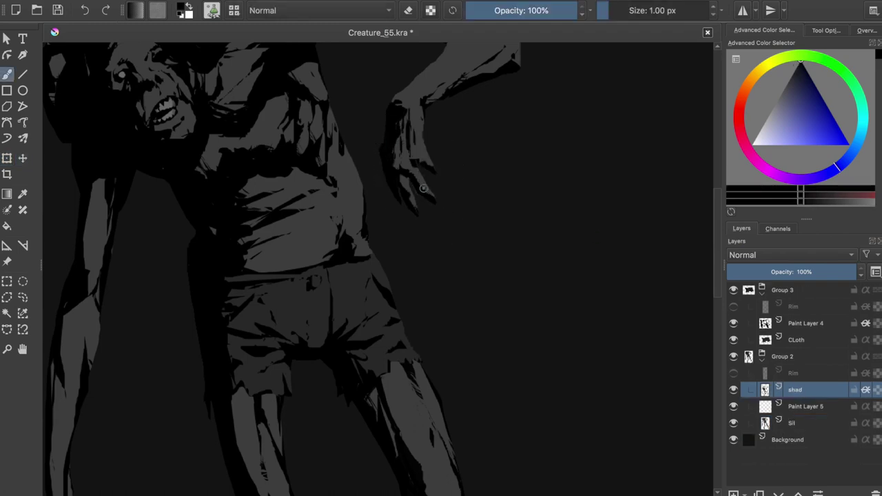
- Make the Rim layer visible and paint a light grey rim along the hand edge
{"action": "left_click", "coordinate": [733, 373]}
{"action": "key", "text": "x"}
{"action": "key", "text": "Page_Up"}
{"action": "left_click_drag", "start_coordinate": [388, 104], "coordinate": [388, 136]}
{"action": "key", "text": "e"}
{"action": "key", "text": "Page_Down"}
{"action": "key", "text": "Page_Down"}
{"action": "key", "text": "Page_Down"}
- On the Rim layer, paint a light grey highlight down the hand edge and save
{"action": "key", "text": "e"}
{"action": "key", "text": "x"}
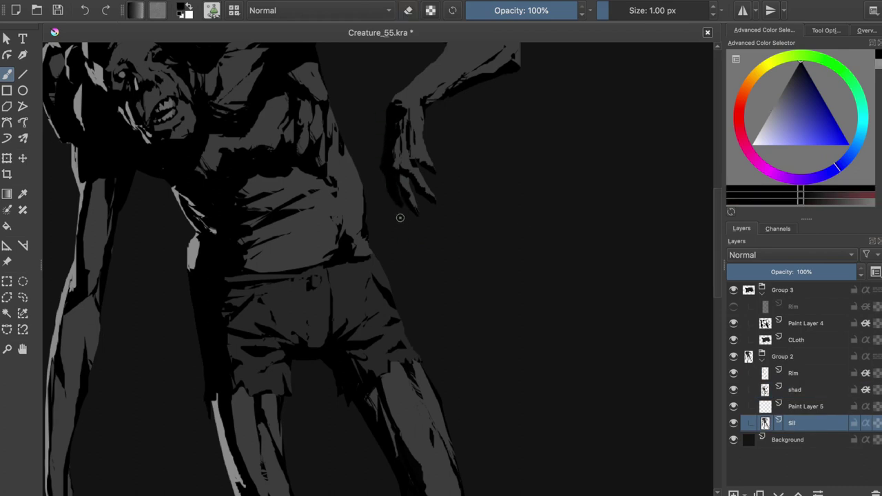
{"action": "key", "text": "Page_Up"}
{"action": "key", "text": "Page_Up"}
{"action": "key", "text": "Page_Up"}
{"action": "key", "text": "x"}
{"action": "mouse_move", "coordinate": [388, 104]}
{"action": "left_mouse_down"}
{"action": "mouse_move", "coordinate": [388, 193]}
{"action": "mouse_move", "coordinate": [413, 215]}
{"action": "mouse_move", "coordinate": [407, 211]}
{"action": "left_mouse_up"}
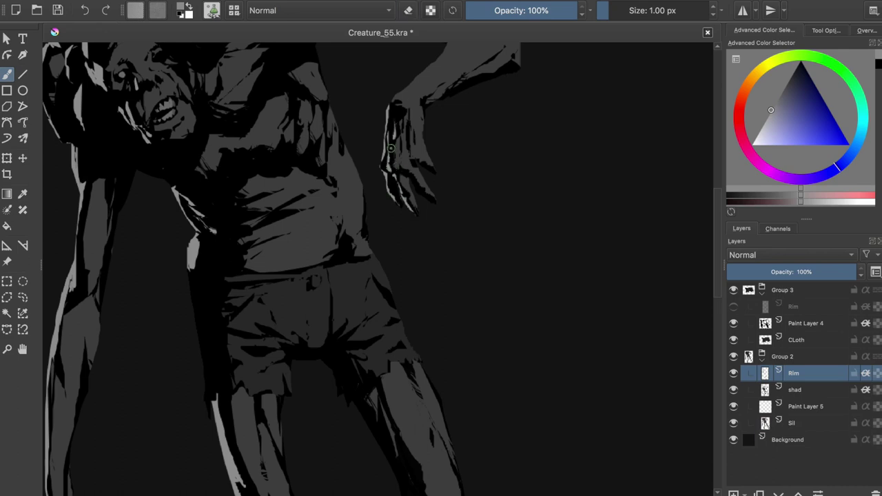
{"action": "scroll", "coordinate": [390, 147], "scroll_direction": "down", "scroll_amount": 5}
{"action": "scroll", "coordinate": [414, 146], "scroll_direction": "up", "scroll_amount": 5}
{"action": "key", "text": "ctrl+s"}
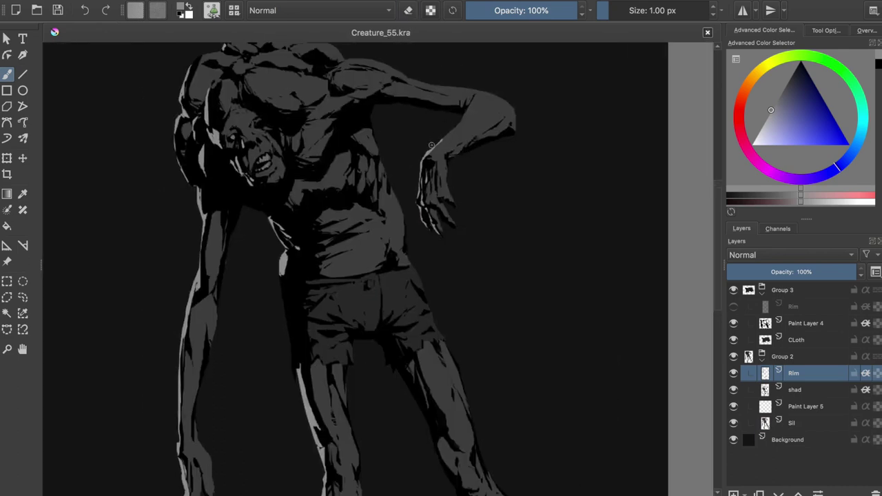
- On the shad layer, paint a short black shadow stroke on the arm
{"action": "left_click", "coordinate": [795, 389]}
{"action": "key", "text": "d"}
{"action": "mouse_move", "coordinate": [444, 138]}
{"action": "left_mouse_down"}
{"action": "mouse_move", "coordinate": [469, 113]}
{"action": "mouse_move", "coordinate": [447, 147]}
{"action": "left_mouse_up"}
{"action": "key", "text": "e"}
{"action": "key", "text": "e"}
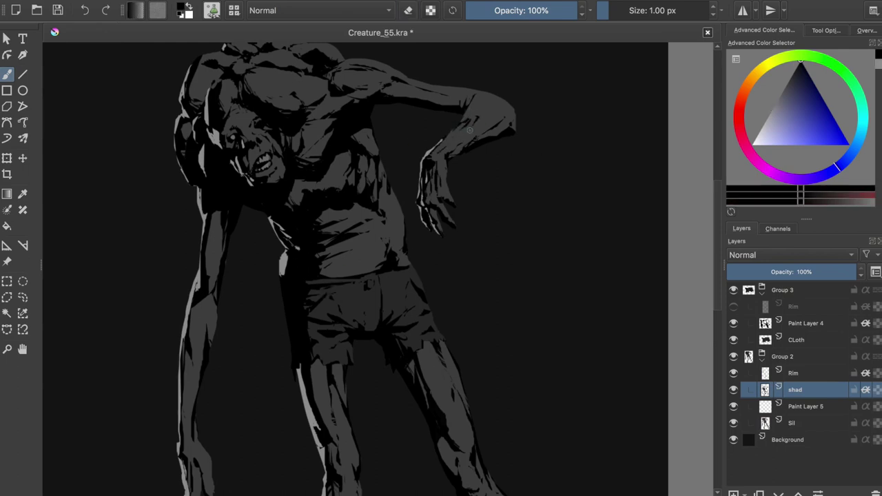
{"action": "key", "text": "m"}
{"action": "scroll", "coordinate": [347, 220], "scroll_direction": "up", "scroll_amount": 2}
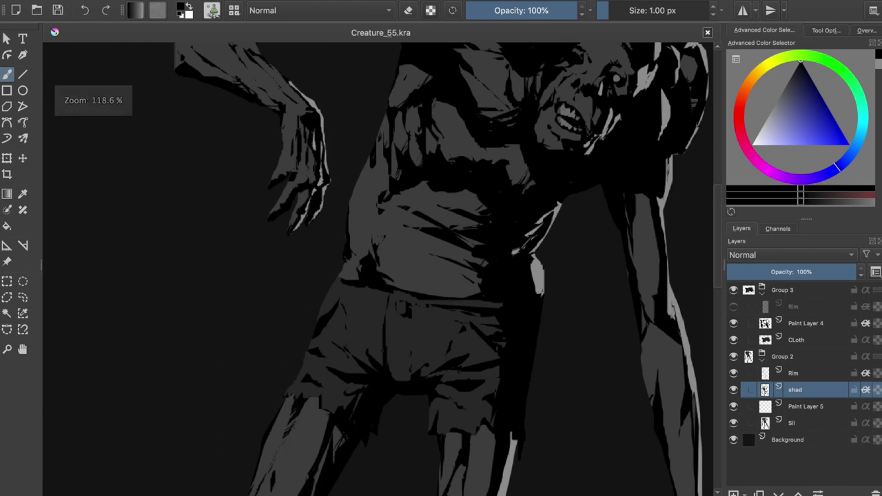
- Paint a small light rim highlight near the hip on the Rim layer
{"action": "left_click", "coordinate": [346, 220], "text": "ctrl"}
{"action": "key", "text": "Page_Down"}
{"action": "key", "text": "Page_Down"}
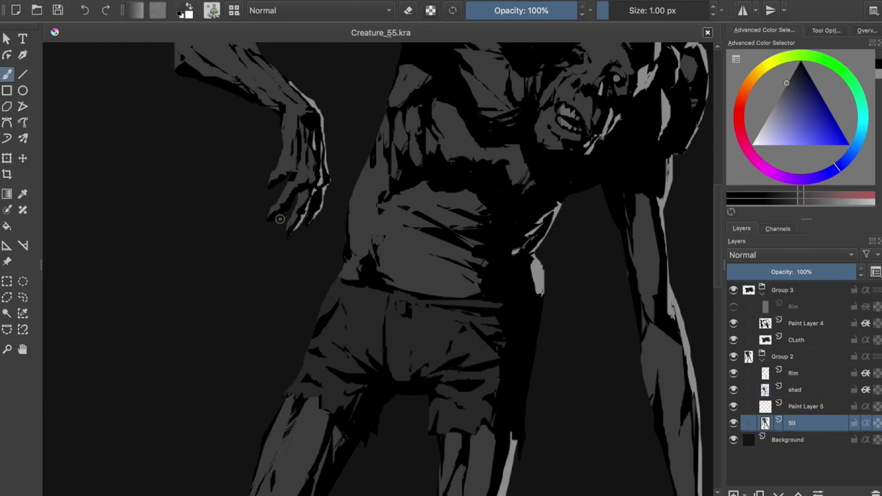
{"action": "scroll", "coordinate": [280, 210], "scroll_direction": "down", "scroll_amount": 2}
{"action": "key", "text": "m"}
{"action": "key", "text": "Page_Up"}
{"action": "key", "text": "Page_Up"}
{"action": "key", "text": "Page_Up"}
{"action": "left_click", "coordinate": [304, 252], "text": "ctrl"}
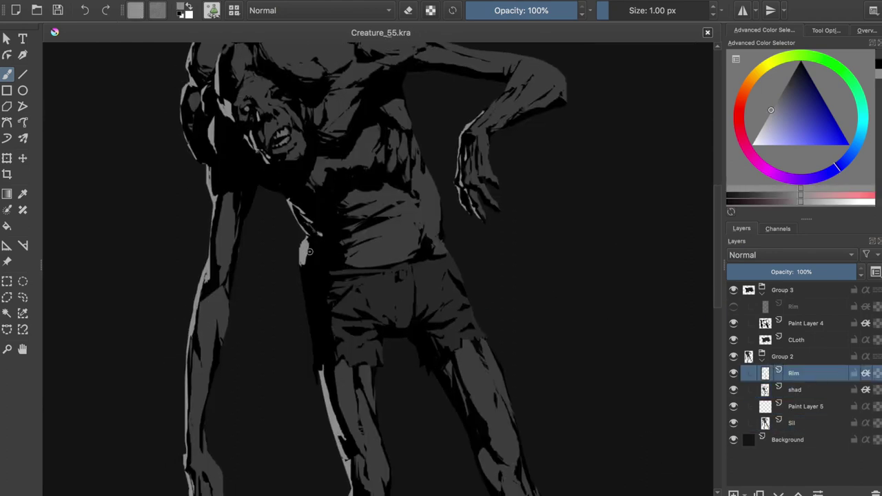
{"action": "left_click_drag", "start_coordinate": [307, 207], "coordinate": [327, 226]}
- Hide the Rim highlight layer and save the illustration
{"action": "key", "text": "m"}
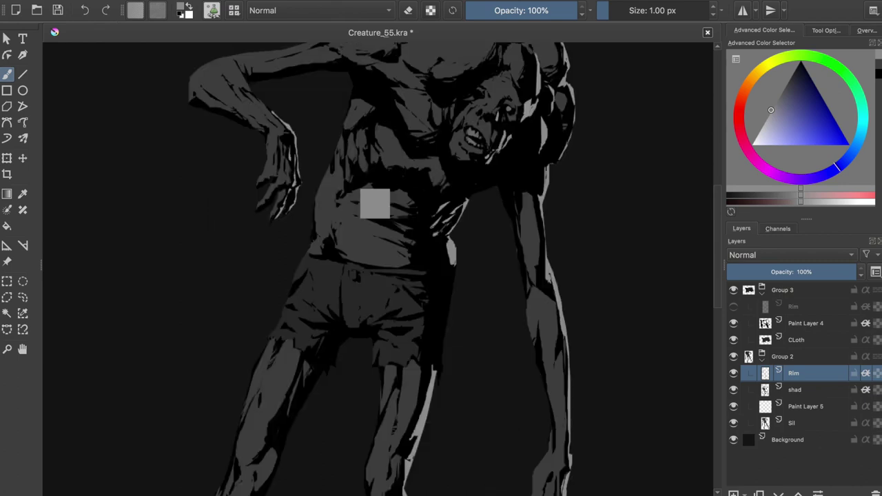
{"action": "key", "text": "m"}
{"action": "scroll", "coordinate": [345, 354], "scroll_direction": "down", "scroll_amount": 5}
{"action": "key", "text": "Page_Down"}
{"action": "left_click", "coordinate": [283, 197], "text": "ctrl"}
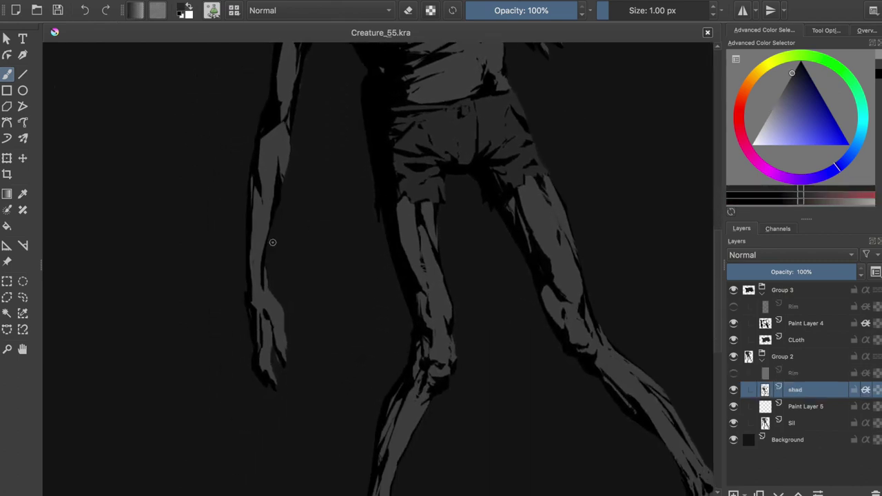
- Clean up the shading along the left arm's edge and save
{"action": "left_click", "coordinate": [270, 274], "text": "ctrl"}
{"action": "key", "text": "e"}
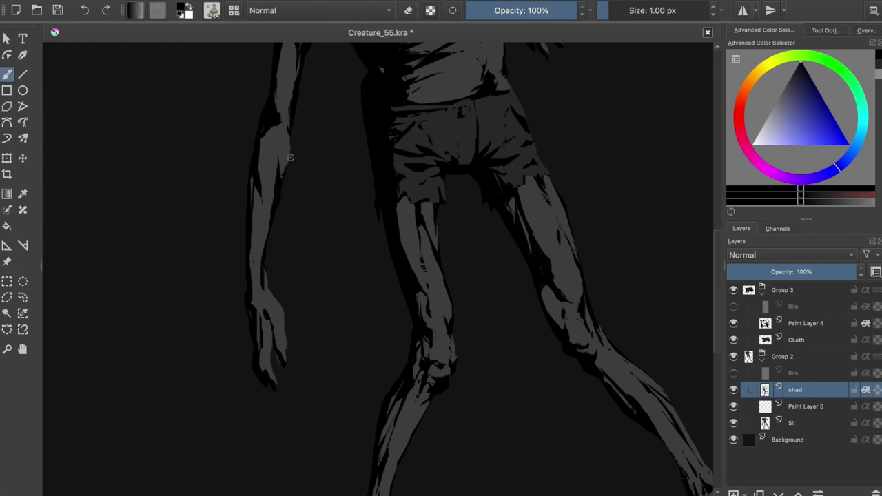
{"action": "key", "text": "e"}
{"action": "left_click_drag", "start_coordinate": [268, 163], "coordinate": [258, 232]}
{"action": "key", "text": "e"}
{"action": "key", "text": "e"}
{"action": "key", "text": "ctrl+s"}
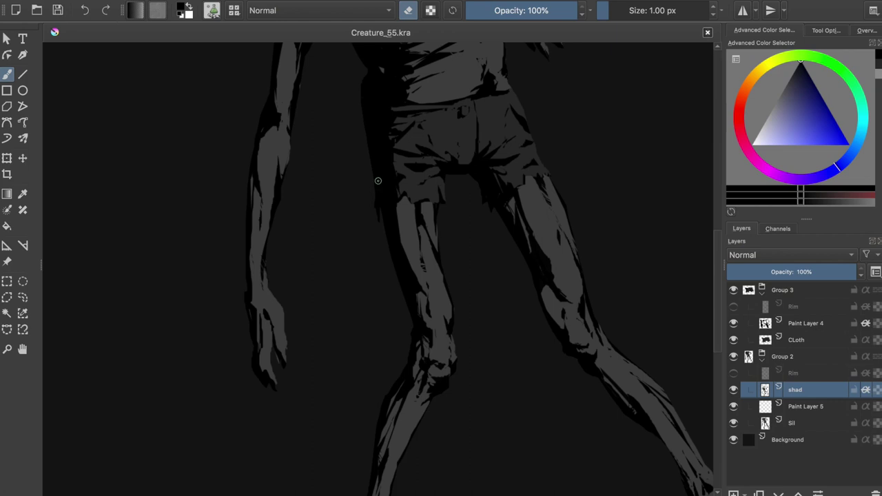
- Erase excess shadow from the dangling hand on the shad layer
{"action": "key", "text": "e"}
{"action": "left_click_drag", "start_coordinate": [309, 244], "coordinate": [302, 204]}
{"action": "left_click", "coordinate": [240, 201]}
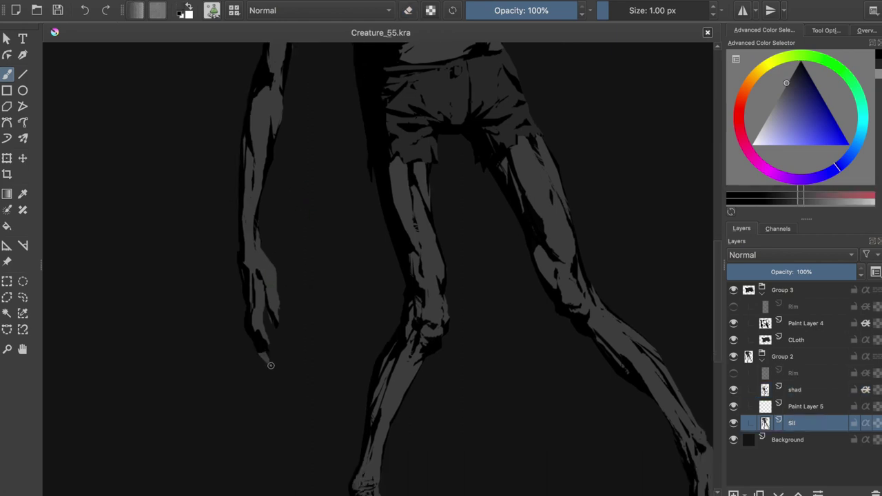
{"action": "key", "text": "Page_Up"}
{"action": "key", "text": "Page_Up"}
{"action": "key", "text": "e"}
{"action": "left_click_drag", "start_coordinate": [256, 350], "coordinate": [293, 320]}
{"action": "left_click_drag", "start_coordinate": [271, 259], "coordinate": [275, 308]}
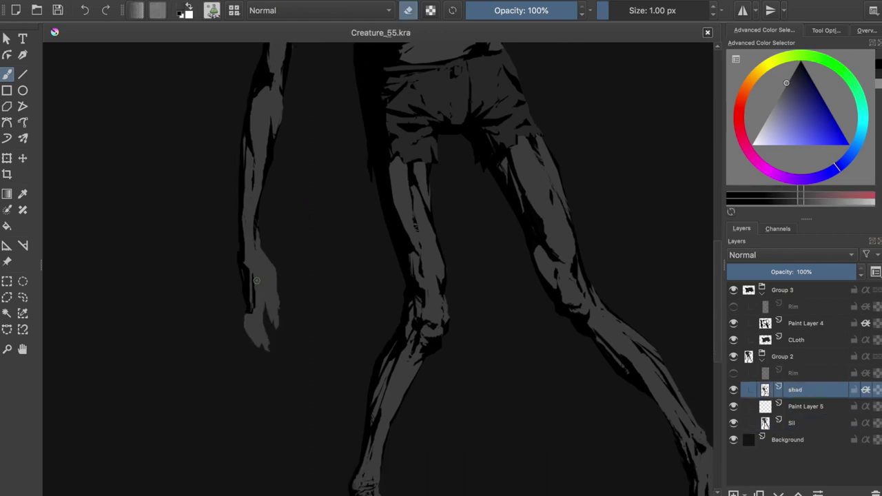
- On the Sil layer, extend the hand downward, rotate it with a transform, and save
{"action": "key", "text": "Page_Down"}
{"action": "key", "text": "Page_Down"}
{"action": "key", "text": "e"}
{"action": "left_click_drag", "start_coordinate": [255, 343], "coordinate": [268, 366]}
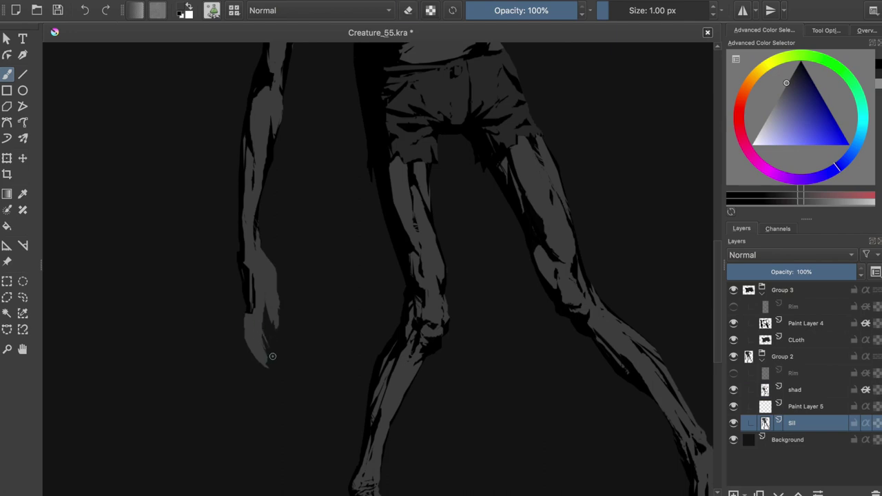
{"action": "key", "text": "e"}
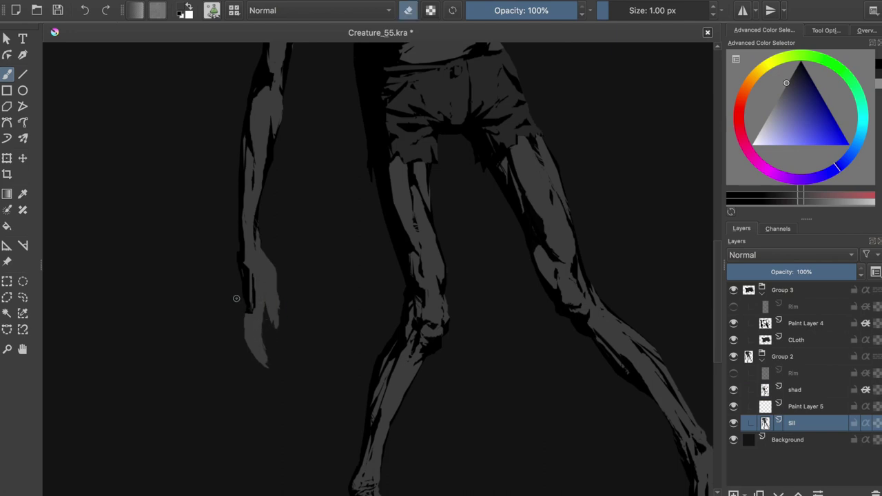
{"action": "mouse_move", "coordinate": [292, 300]}
{"action": "left_mouse_down"}
{"action": "mouse_move", "coordinate": [292, 308]}
{"action": "mouse_move", "coordinate": [315, 223]}
{"action": "mouse_move", "coordinate": [290, 292]}
{"action": "left_mouse_up"}
{"action": "key", "text": "ctrl+t"}
{"action": "key", "text": "Return"}
{"action": "key", "text": "ctrl+shift+a"}
{"action": "key", "text": "b"}
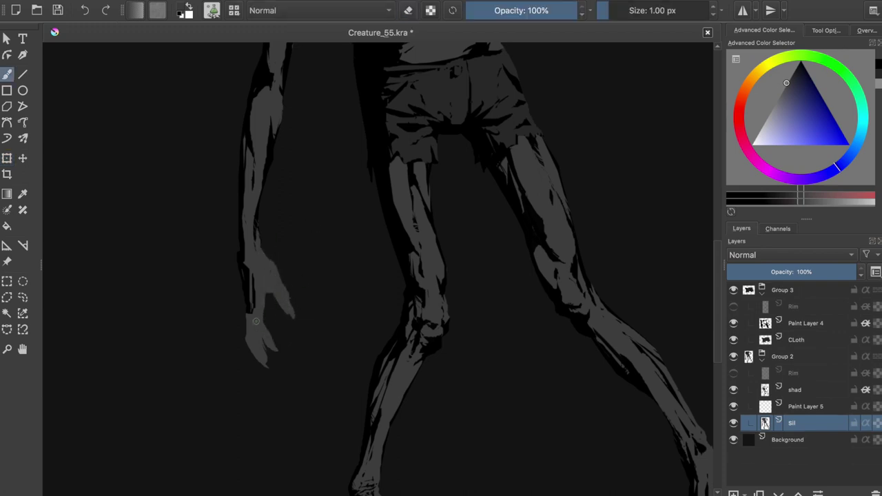
{"action": "key", "text": "ctrl+s"}
- Trim the black shadow along the lower finger down to its tip and save
{"action": "left_click", "coordinate": [273, 304], "text": "ctrl"}
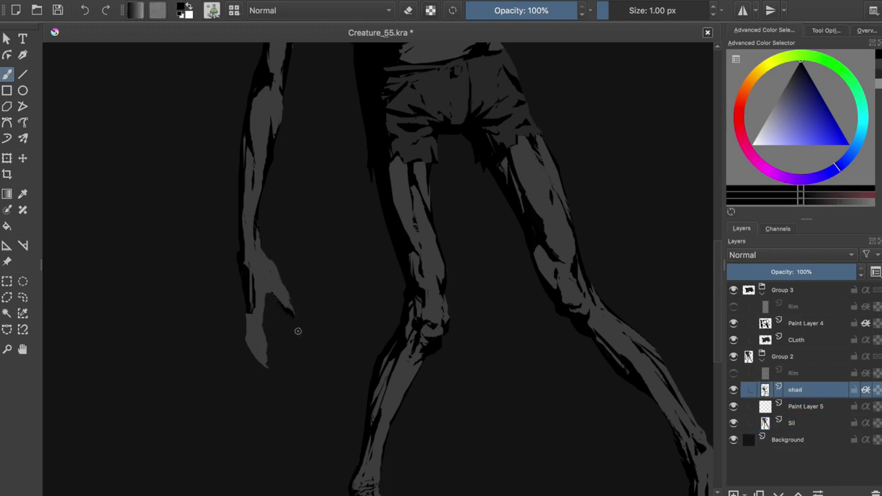
{"action": "key", "text": "e"}
{"action": "key", "text": "e"}
{"action": "left_click_drag", "start_coordinate": [252, 304], "coordinate": [267, 358]}
{"action": "left_click_drag", "start_coordinate": [250, 303], "coordinate": [270, 361]}
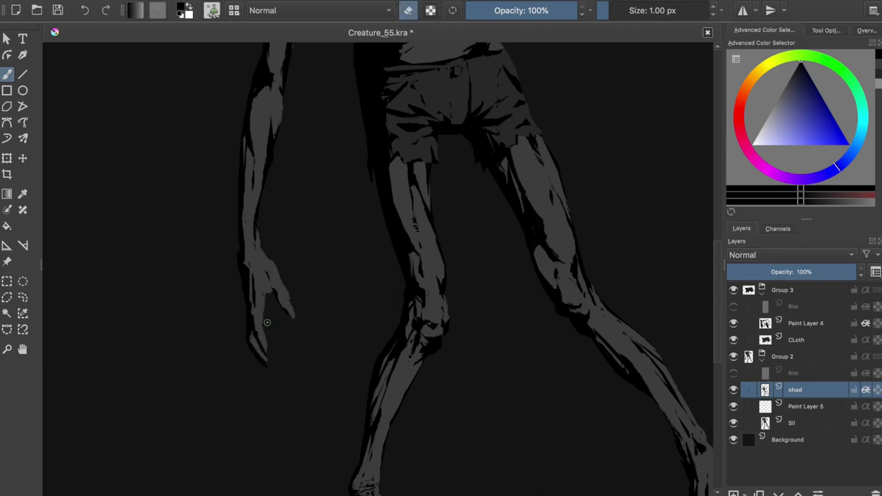
{"action": "key", "text": "ctrl+s"}
{"action": "mouse_move", "coordinate": [252, 324]}
{"action": "left_mouse_down"}
{"action": "mouse_move", "coordinate": [272, 363]}
{"action": "mouse_move", "coordinate": [255, 336]}
{"action": "left_mouse_up"}
{"action": "key", "text": "ctrl+s"}
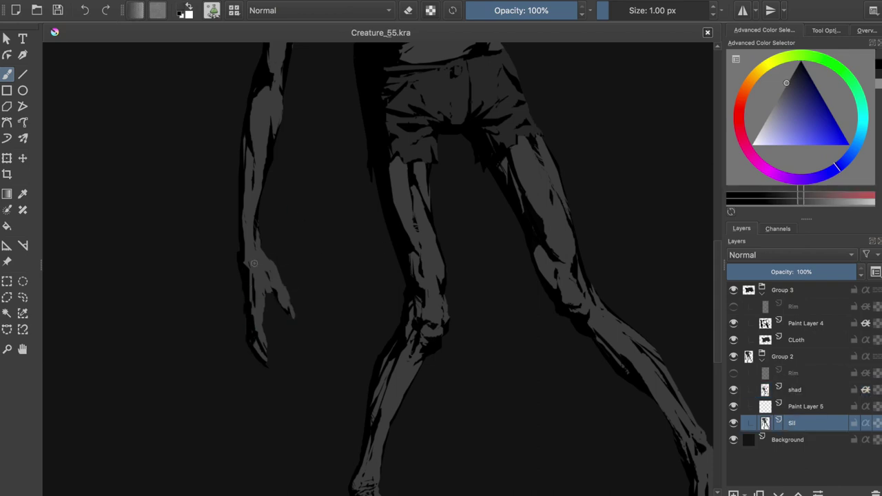
- Add a small dark shadow on the fingers, save, and show the Rim layer again
{"action": "scroll", "coordinate": [305, 294], "scroll_direction": "down", "scroll_amount": 2}
{"action": "scroll", "coordinate": [305, 294], "scroll_direction": "up", "scroll_amount": 2}
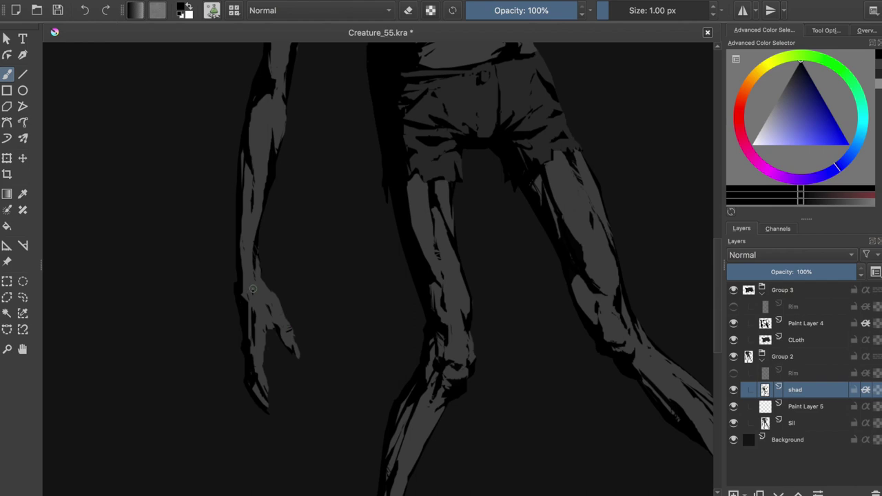
{"action": "left_click_drag", "start_coordinate": [273, 320], "coordinate": [265, 298]}
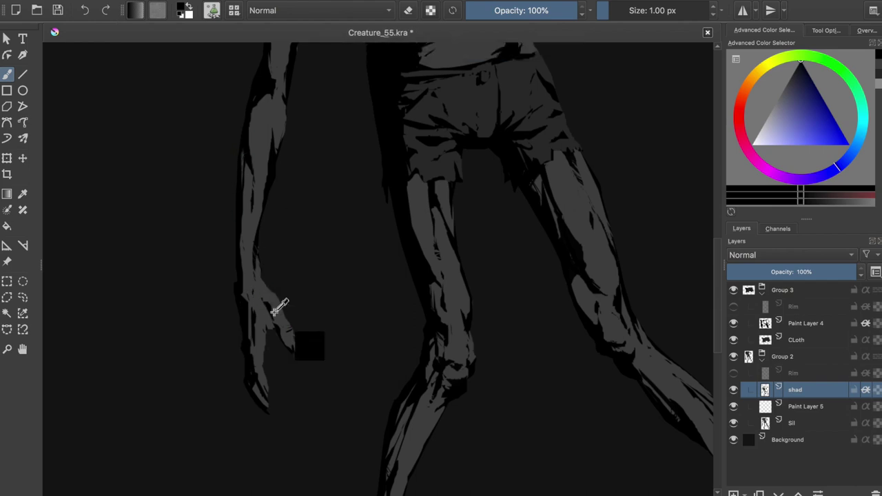
{"action": "key", "text": "ctrl+s"}
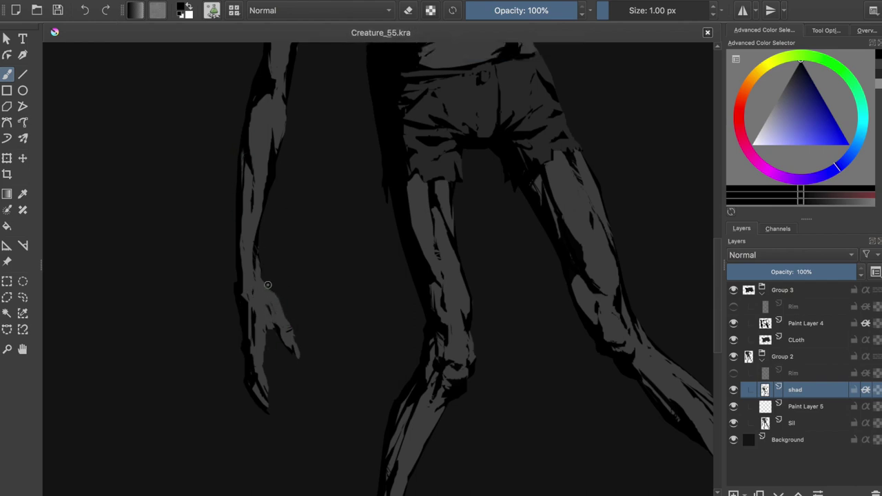
{"action": "key", "text": "Page_Up"}
{"action": "left_click", "coordinate": [296, 354], "text": "ctrl"}
- Refine the thin light rim highlight along the hand's left edge and lower finger, then save
{"action": "key", "text": "e"}
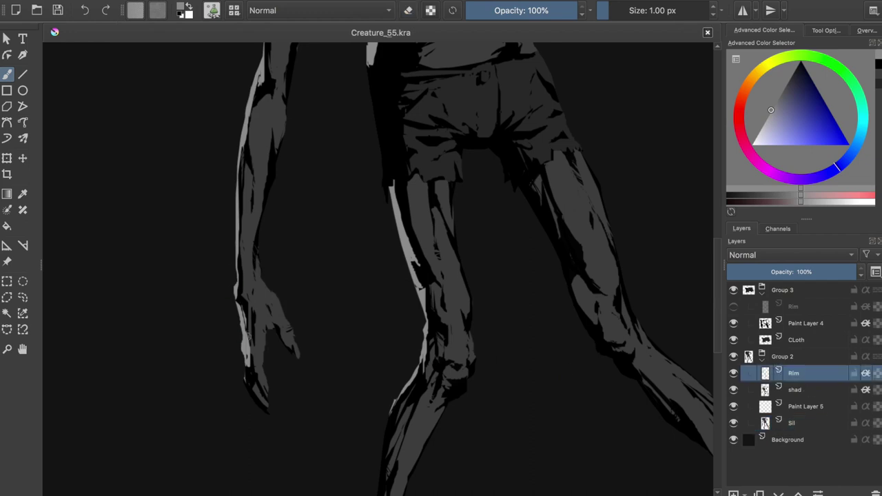
{"action": "left_click_drag", "start_coordinate": [240, 326], "coordinate": [245, 365]}
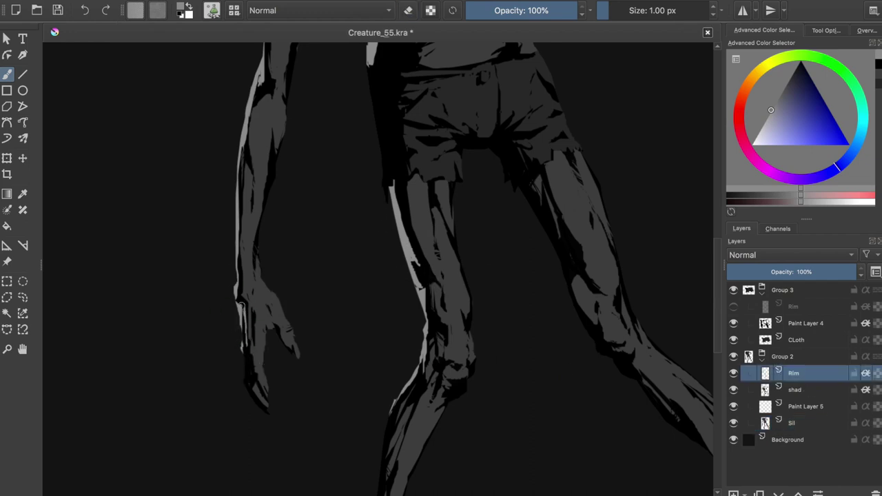
{"action": "mouse_move", "coordinate": [249, 358]}
{"action": "left_mouse_down"}
{"action": "mouse_move", "coordinate": [256, 391]}
{"action": "mouse_move", "coordinate": [246, 387]}
{"action": "left_mouse_up"}
{"action": "left_click_drag", "start_coordinate": [246, 322], "coordinate": [246, 357]}
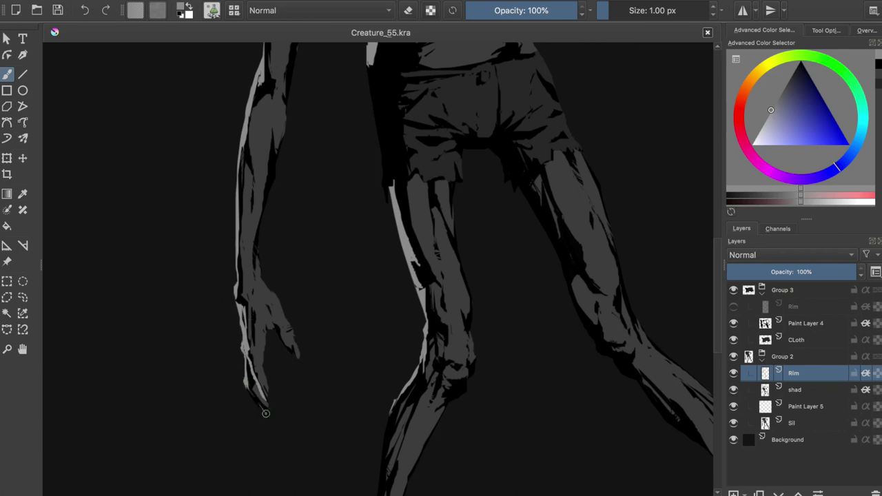
{"action": "key", "text": "e"}
{"action": "key", "text": "m"}
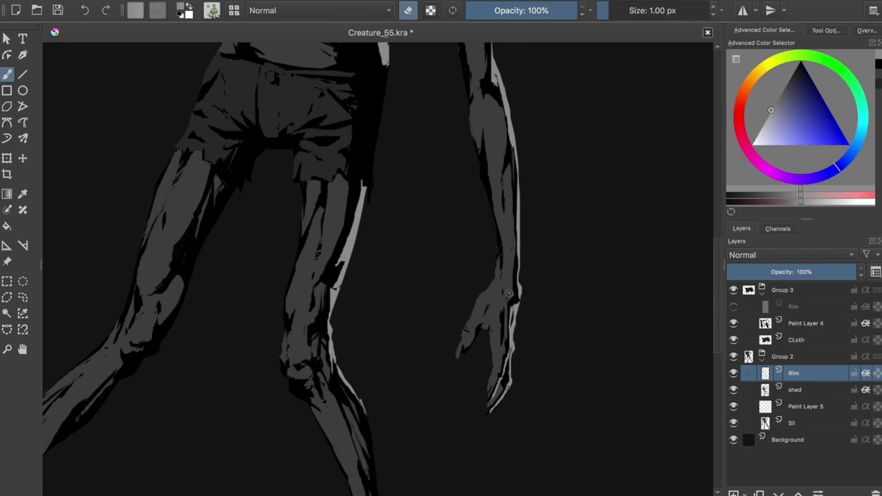
{"action": "key", "text": "e"}
{"action": "key", "text": "m"}
{"action": "key", "text": "ctrl+s"}
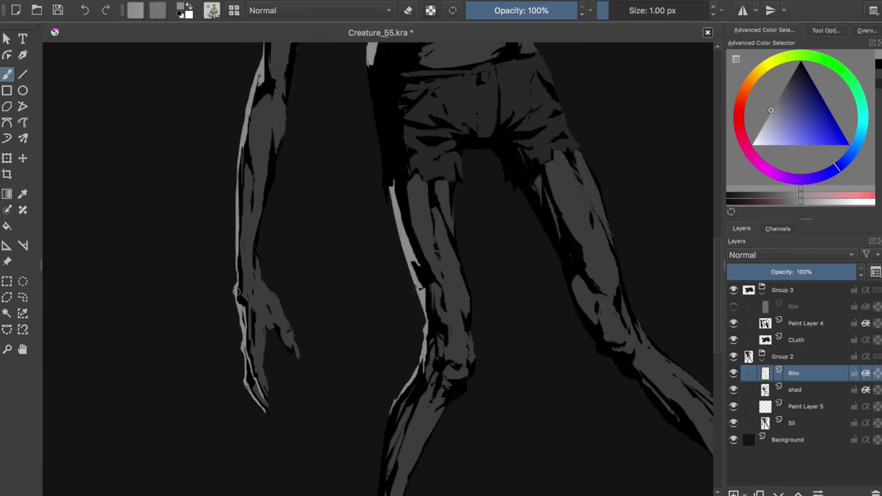
- On the Sil layer, lighten the hand's left edge with the sampled grey silhouette colour
{"action": "key", "text": "Page_Down"}
{"action": "key", "text": "Page_Down"}
{"action": "key", "text": "Page_Down"}
{"action": "key", "text": "e"}
- On the shad layer, pick up a dark shadow colour near the hand, checking it mirrored
{"action": "key", "text": "e"}
{"action": "left_click", "coordinate": [241, 317], "text": "ctrl"}
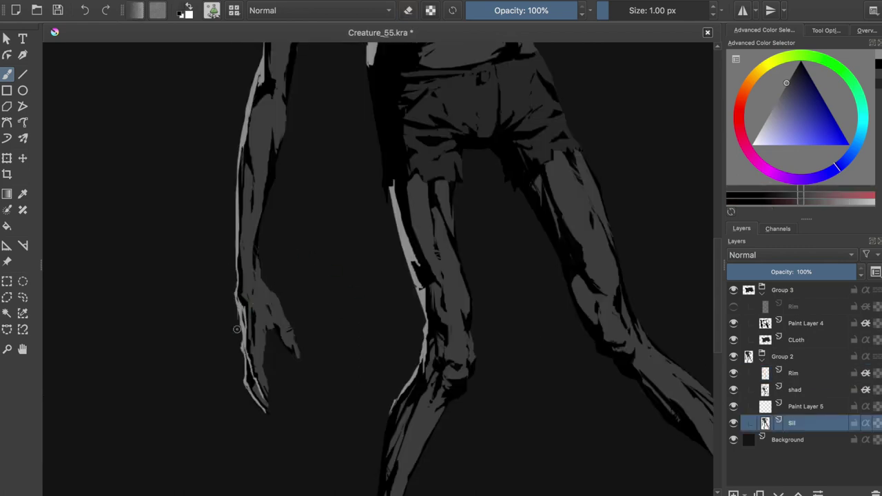
{"action": "left_click_drag", "start_coordinate": [238, 303], "coordinate": [246, 379]}
{"action": "key", "text": "Page_Up"}
{"action": "key", "text": "Page_Up"}
{"action": "key", "text": "Page_Up"}
{"action": "key", "text": "e"}
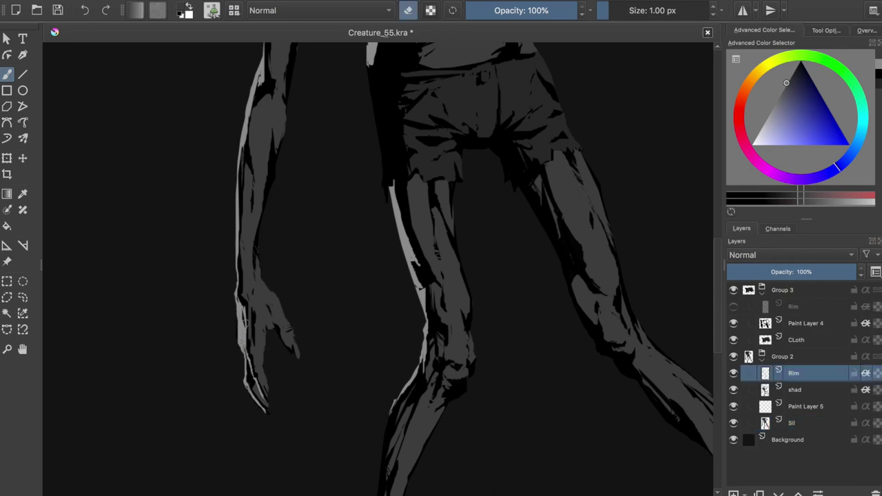
{"action": "key", "text": "m"}
{"action": "key", "text": "Page_Down"}
{"action": "key", "text": "e"}
{"action": "left_click", "coordinate": [495, 407], "text": "ctrl"}
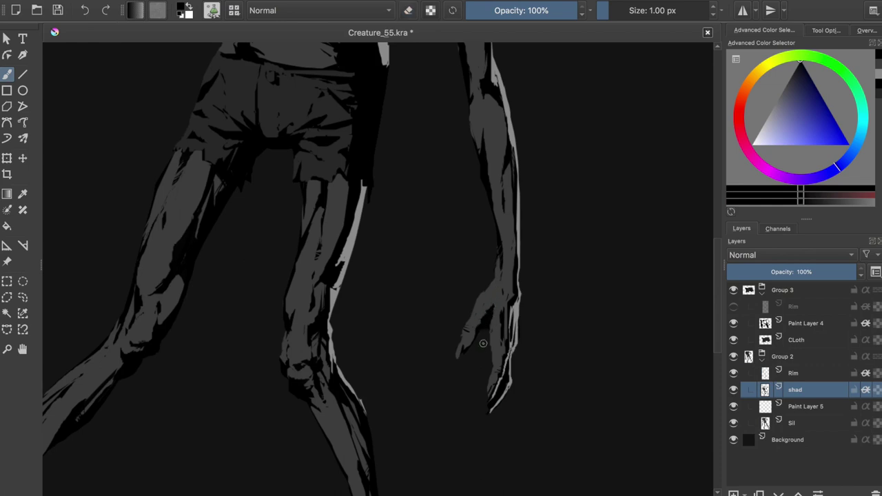
{"action": "key", "text": "m"}
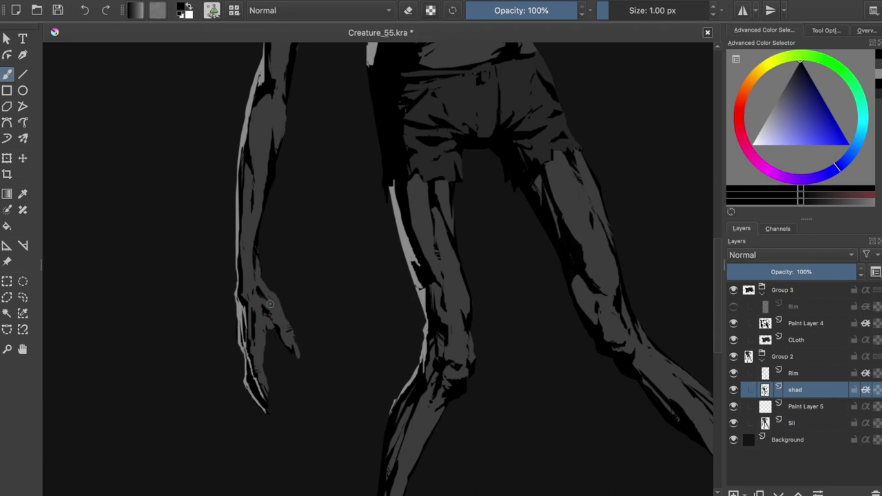
- Check the hand's shadows in mirrored view, save, and return to the Sil layer
{"action": "key", "text": "e"}
{"action": "key", "text": "m"}
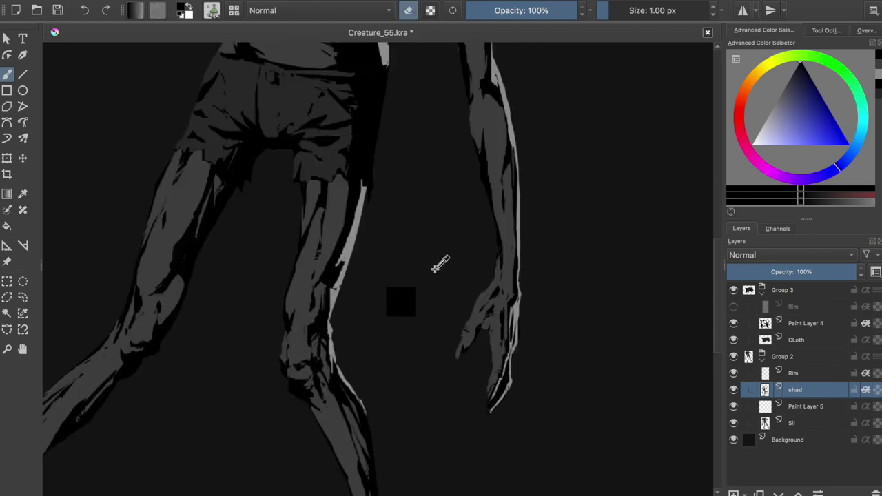
{"action": "key", "text": "e"}
{"action": "key", "text": "m"}
{"action": "key", "text": "ctrl+s"}
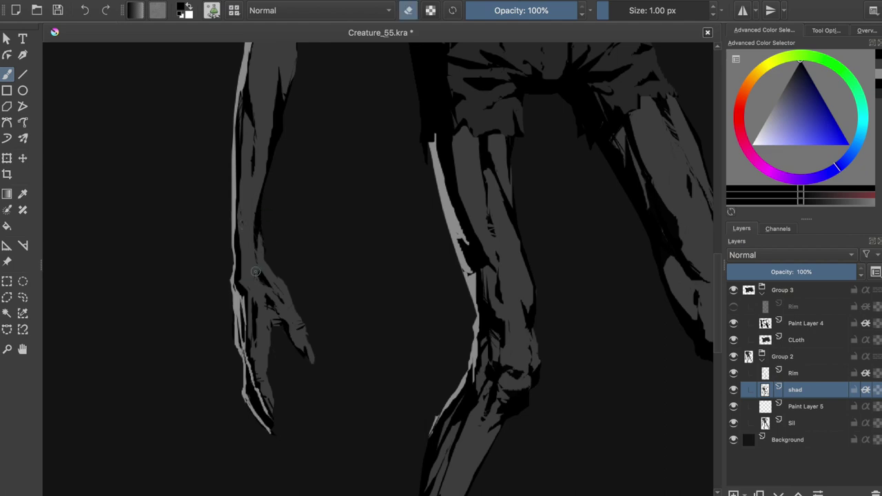
{"action": "scroll", "coordinate": [244, 229], "scroll_direction": "down", "scroll_amount": 1}
{"action": "scroll", "coordinate": [243, 229], "scroll_direction": "down", "scroll_amount": 2}
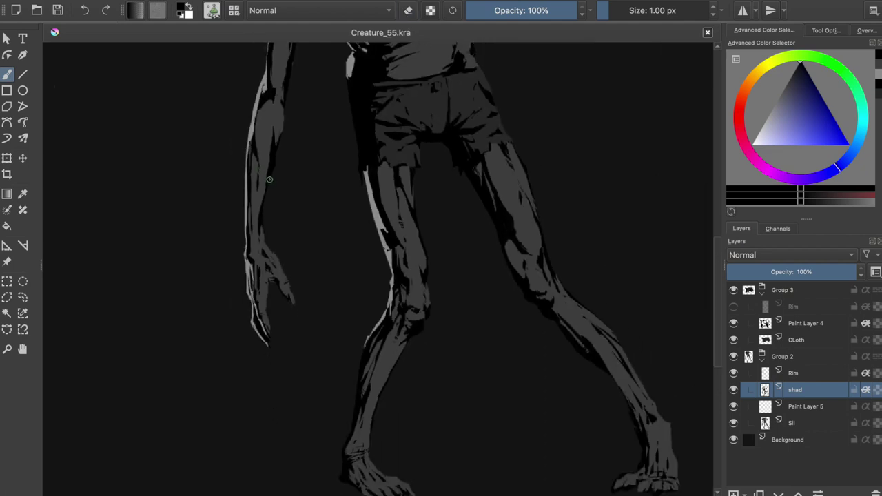
{"action": "scroll", "coordinate": [243, 229], "scroll_direction": "up", "scroll_amount": 2}
{"action": "left_click", "coordinate": [813, 426]}
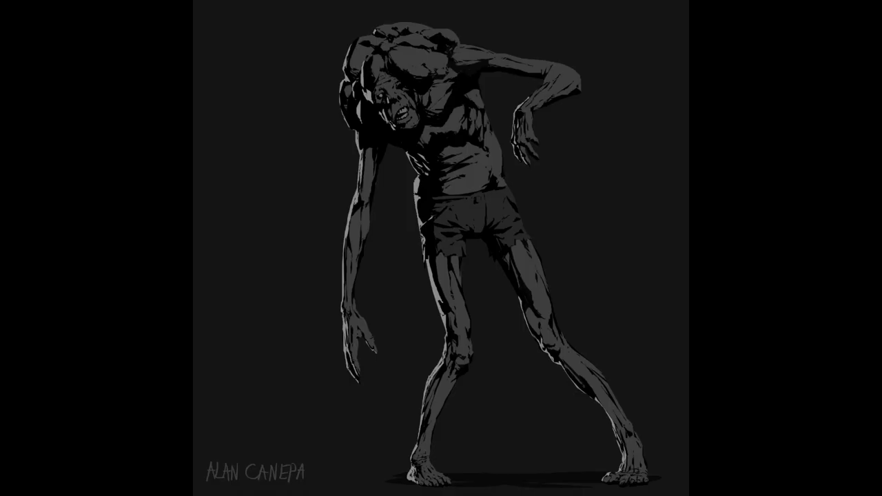